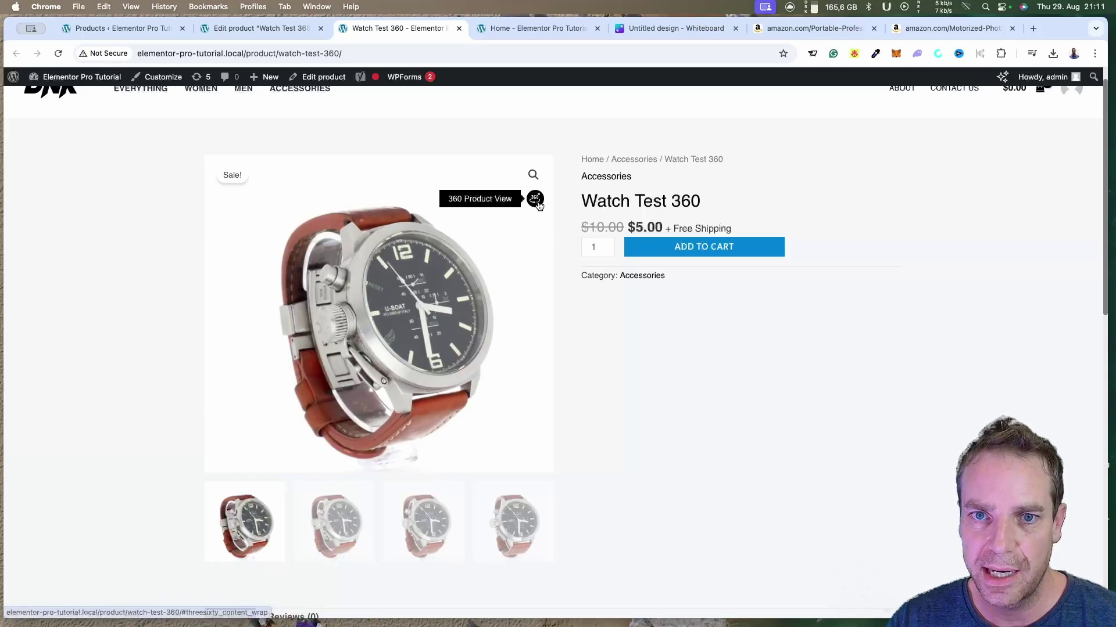
Open the watch's 360 product view, rotate it back and forth to inspect the sides, and close the view.
{"action": "left_click", "coordinate": [535, 199]}
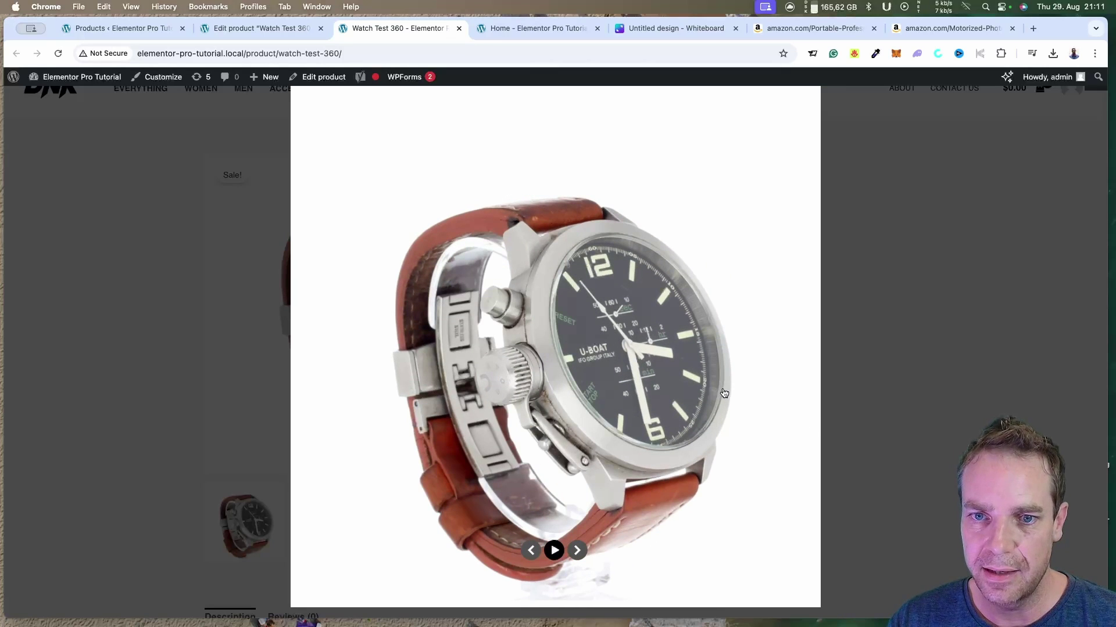
{"action": "left_click_drag", "start_coordinate": [724, 393], "coordinate": [430, 365]}
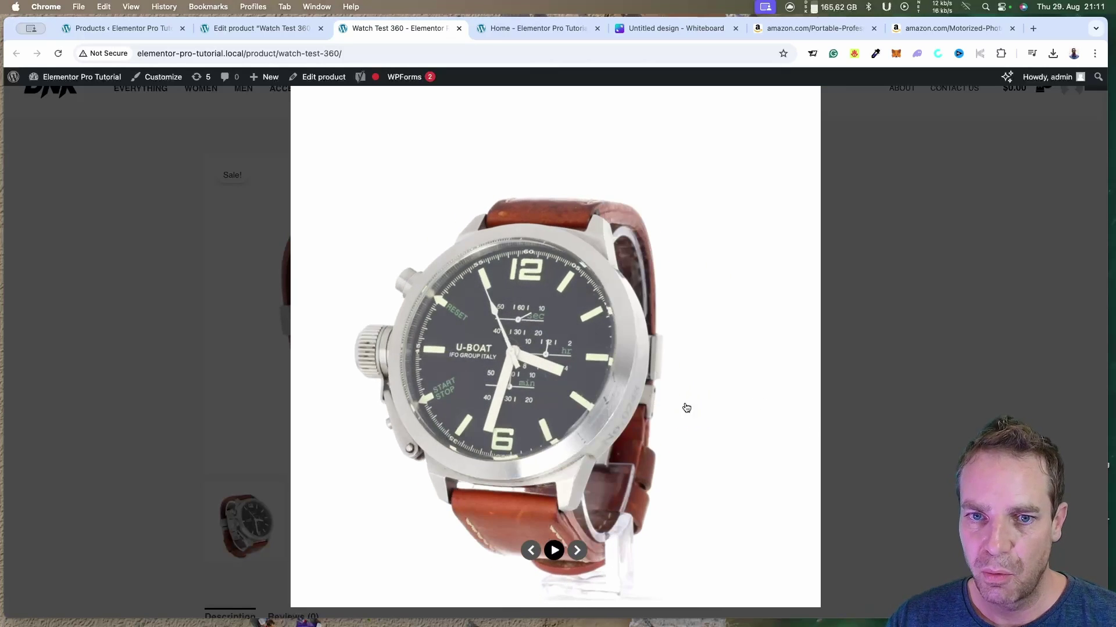
{"action": "left_click_drag", "start_coordinate": [686, 408], "coordinate": [444, 408]}
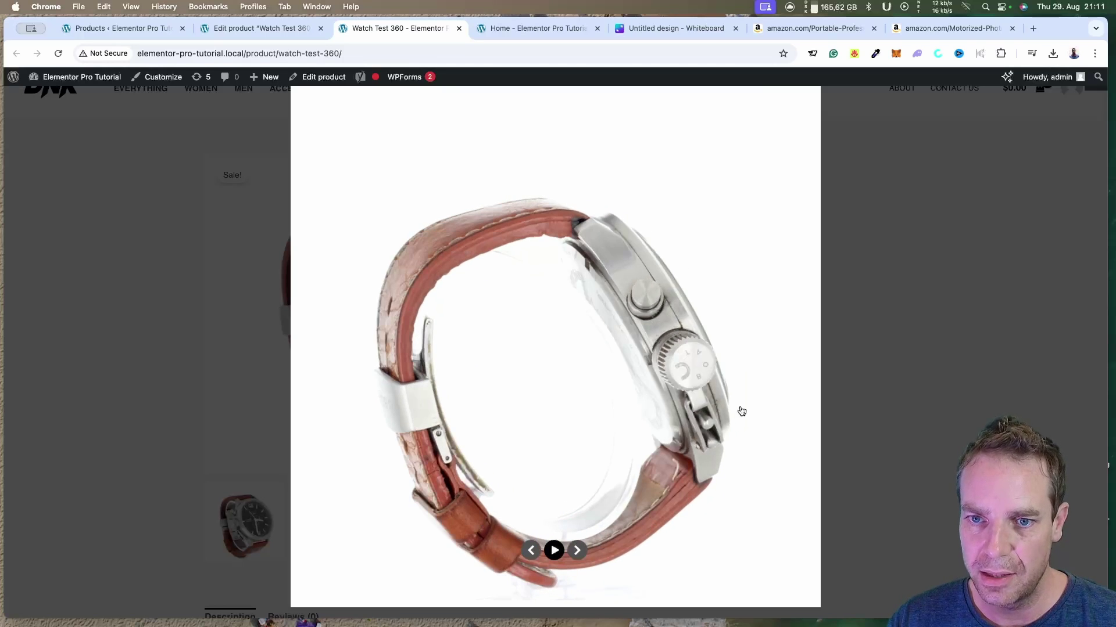
{"action": "left_click_drag", "start_coordinate": [555, 415], "coordinate": [577, 403]}
{"action": "left_click_drag", "start_coordinate": [328, 412], "coordinate": [523, 441]}
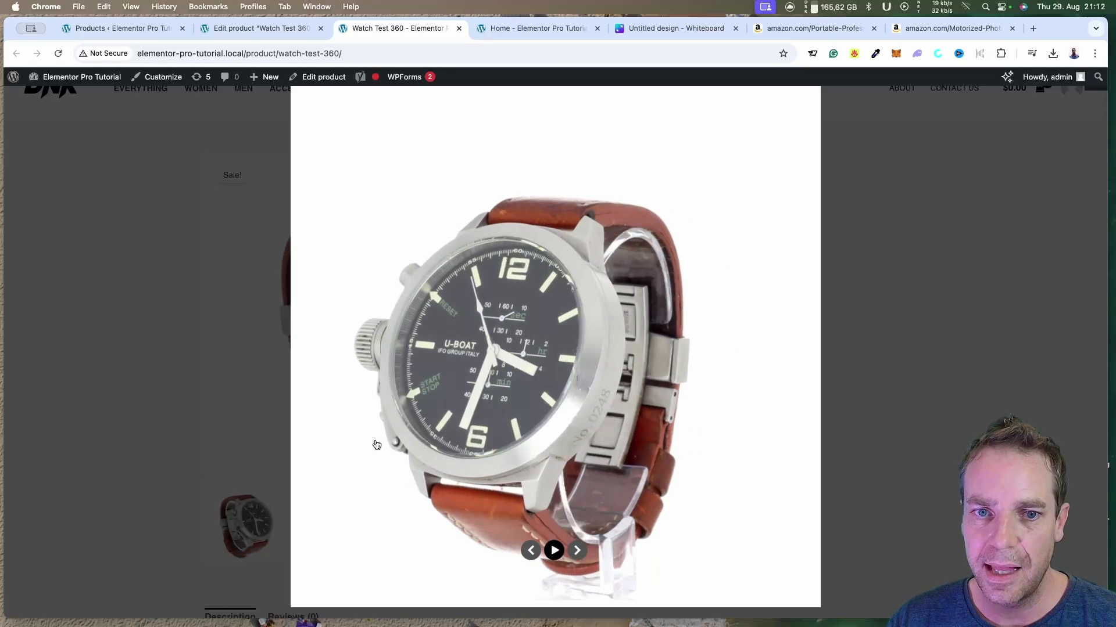
{"action": "left_click_drag", "start_coordinate": [376, 445], "coordinate": [615, 456]}
{"action": "left_click_drag", "start_coordinate": [442, 427], "coordinate": [584, 416]}
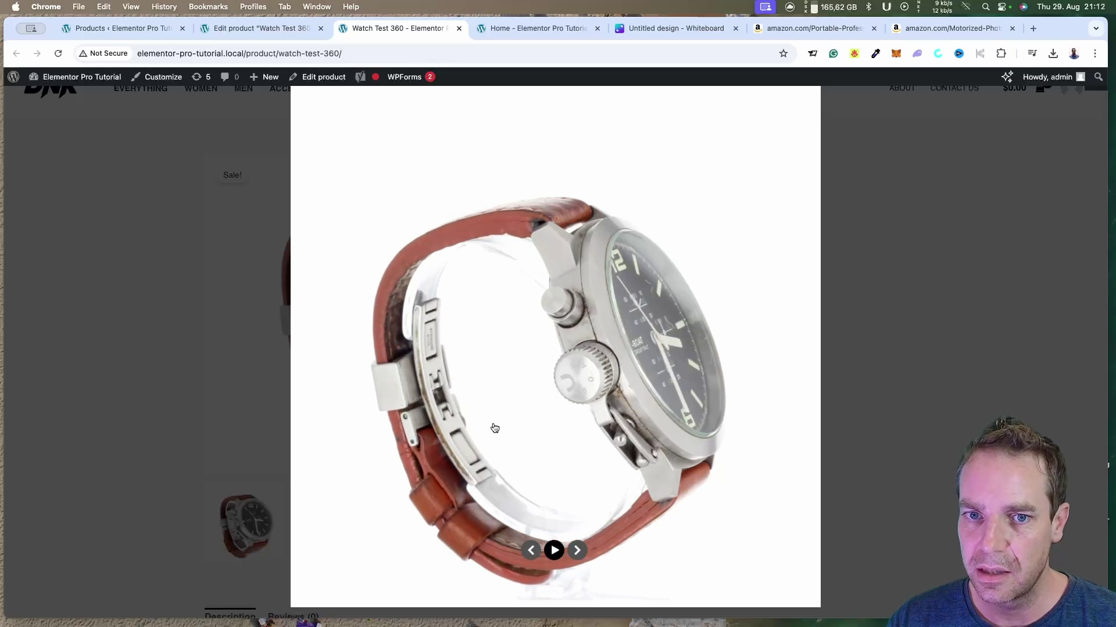
{"action": "left_click_drag", "start_coordinate": [494, 428], "coordinate": [595, 414]}
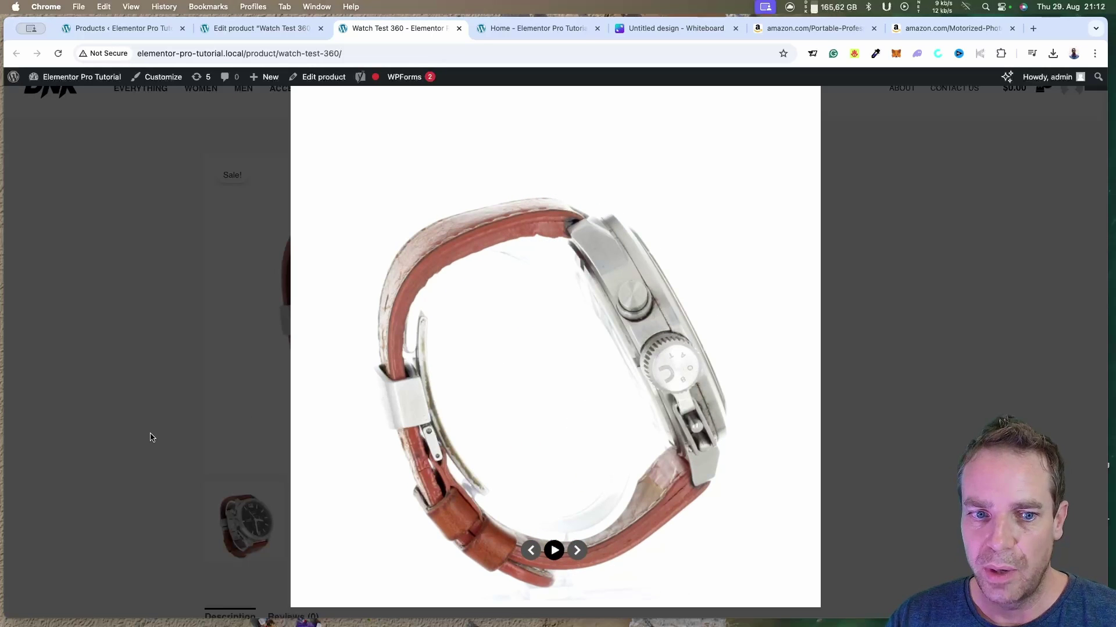
{"action": "key", "text": "Escape"}
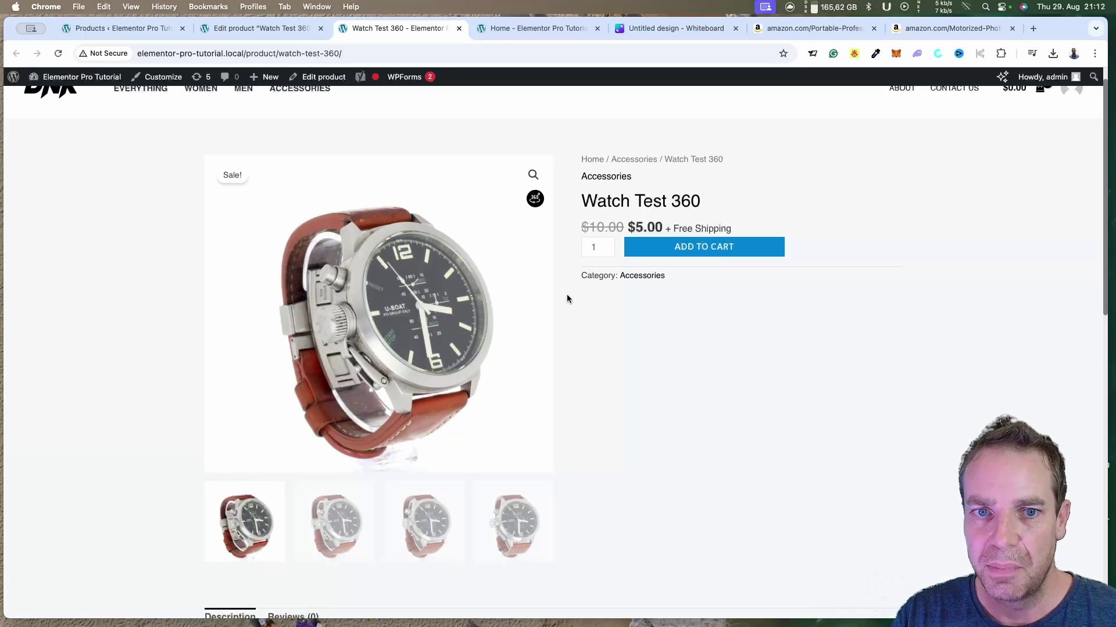
Reopen the 360 product view, spin the watch around to its back and front in both directions, and close it.
{"action": "left_click", "coordinate": [534, 198]}
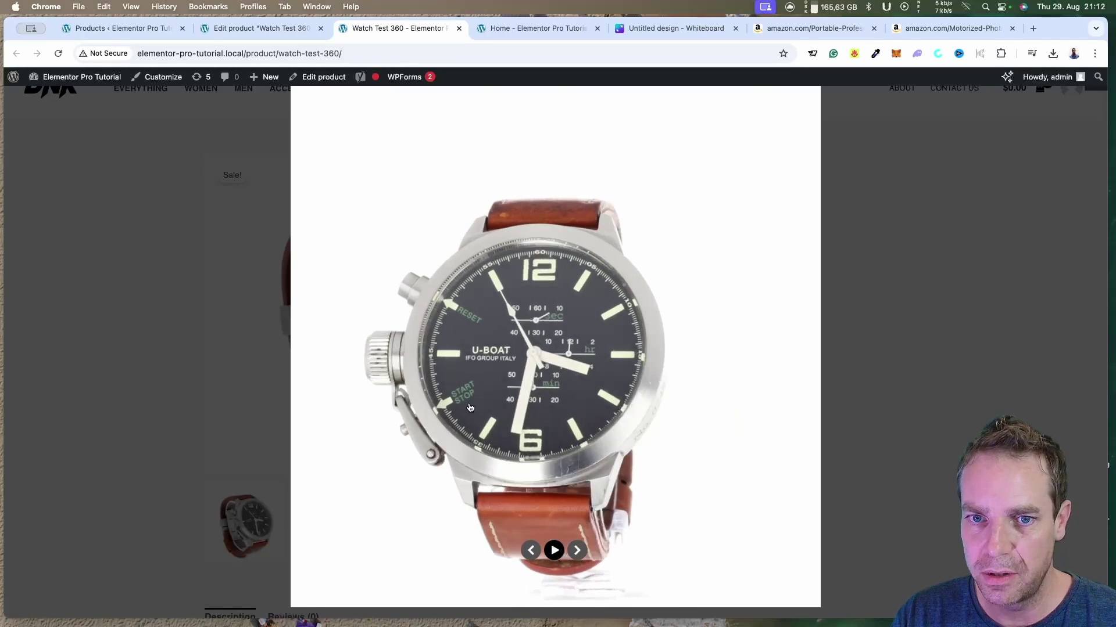
{"action": "left_click_drag", "start_coordinate": [703, 394], "coordinate": [454, 402]}
{"action": "left_click_drag", "start_coordinate": [710, 400], "coordinate": [557, 445]}
{"action": "left_click_drag", "start_coordinate": [722, 428], "coordinate": [459, 451]}
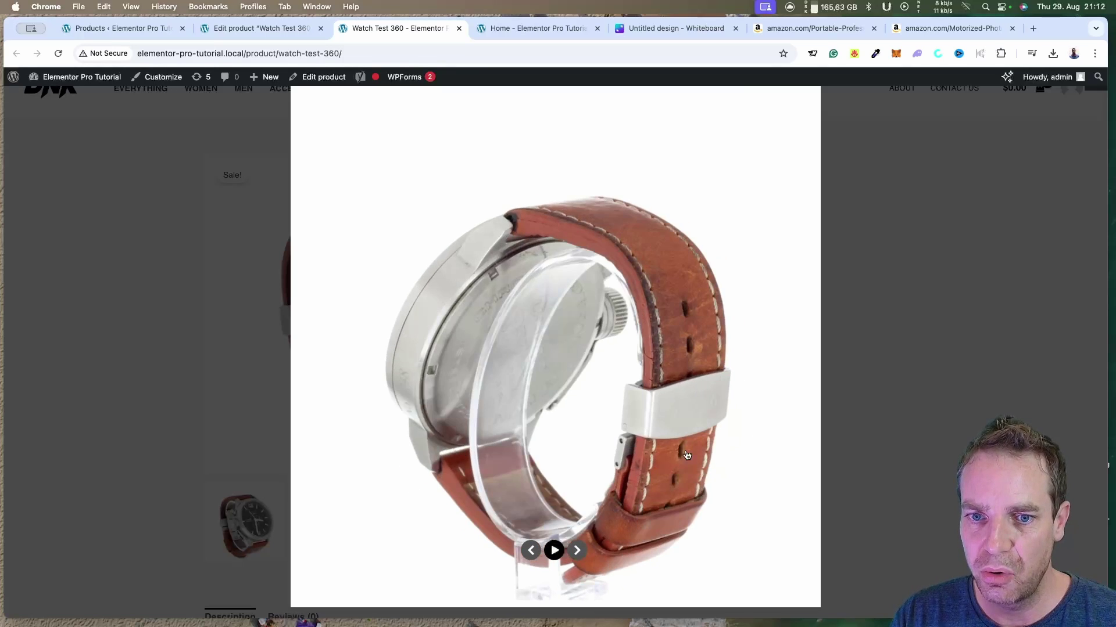
{"action": "left_click_drag", "start_coordinate": [686, 454], "coordinate": [511, 427]}
{"action": "left_click_drag", "start_coordinate": [694, 408], "coordinate": [440, 428]}
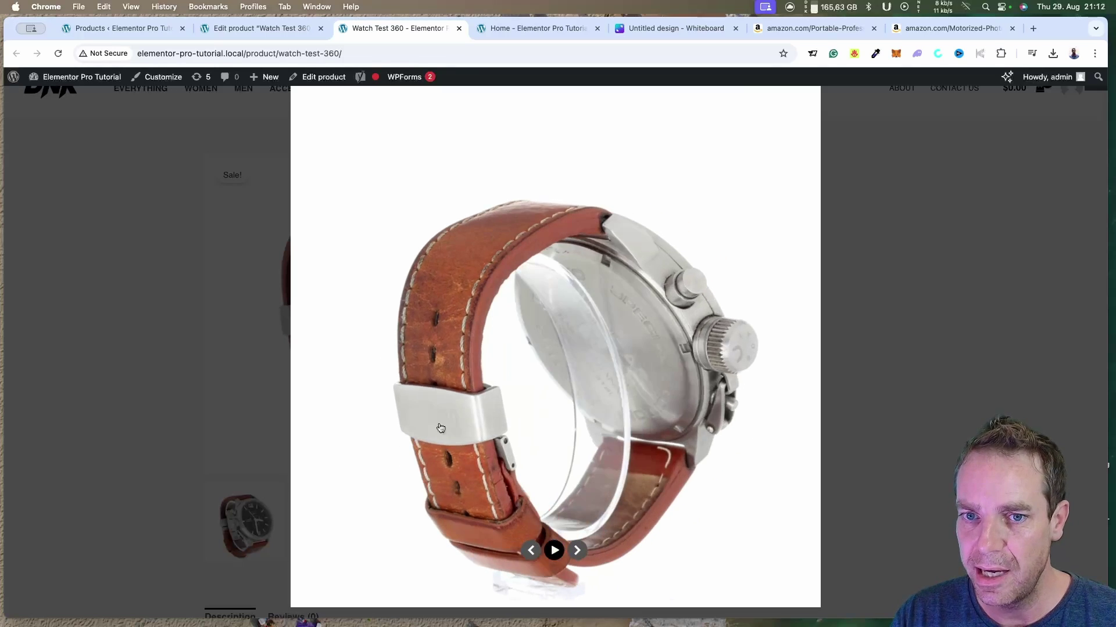
{"action": "left_click_drag", "start_coordinate": [627, 391], "coordinate": [629, 415]}
{"action": "left_click_drag", "start_coordinate": [525, 408], "coordinate": [789, 386]}
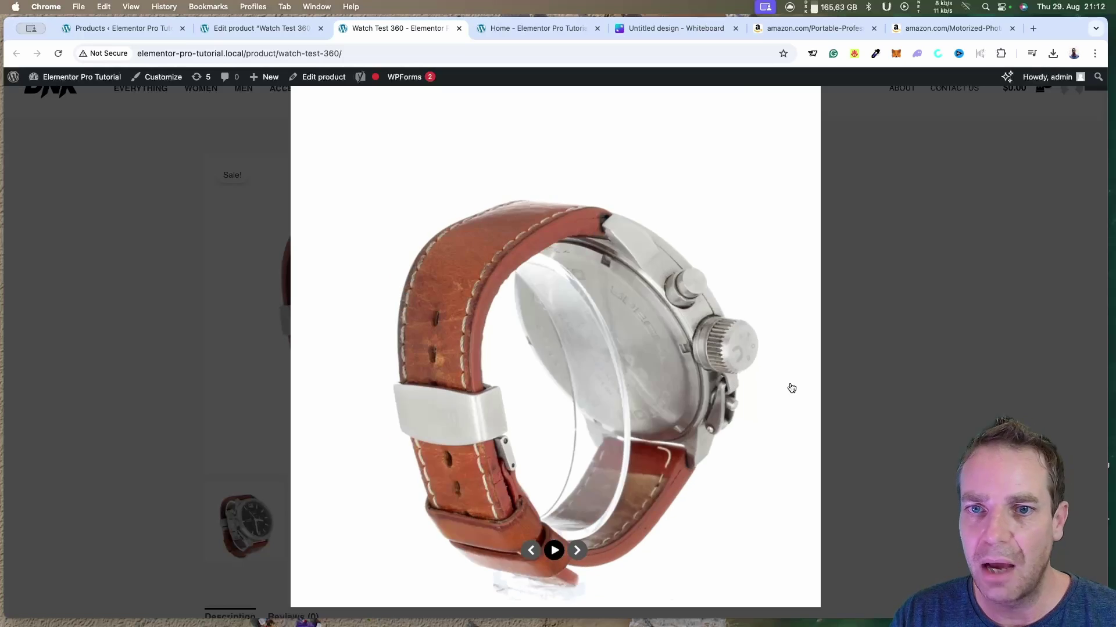
{"action": "left_click_drag", "start_coordinate": [401, 406], "coordinate": [741, 404]}
{"action": "left_click_drag", "start_coordinate": [514, 384], "coordinate": [507, 414]}
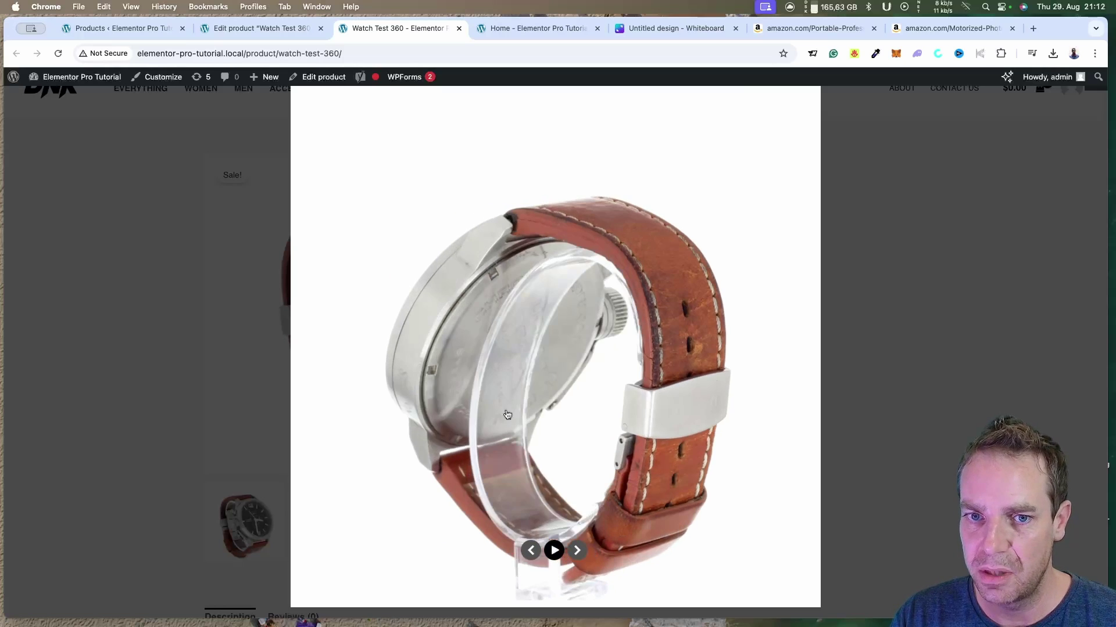
{"action": "left_click_drag", "start_coordinate": [436, 408], "coordinate": [664, 423]}
{"action": "left_click_drag", "start_coordinate": [357, 435], "coordinate": [486, 436]}
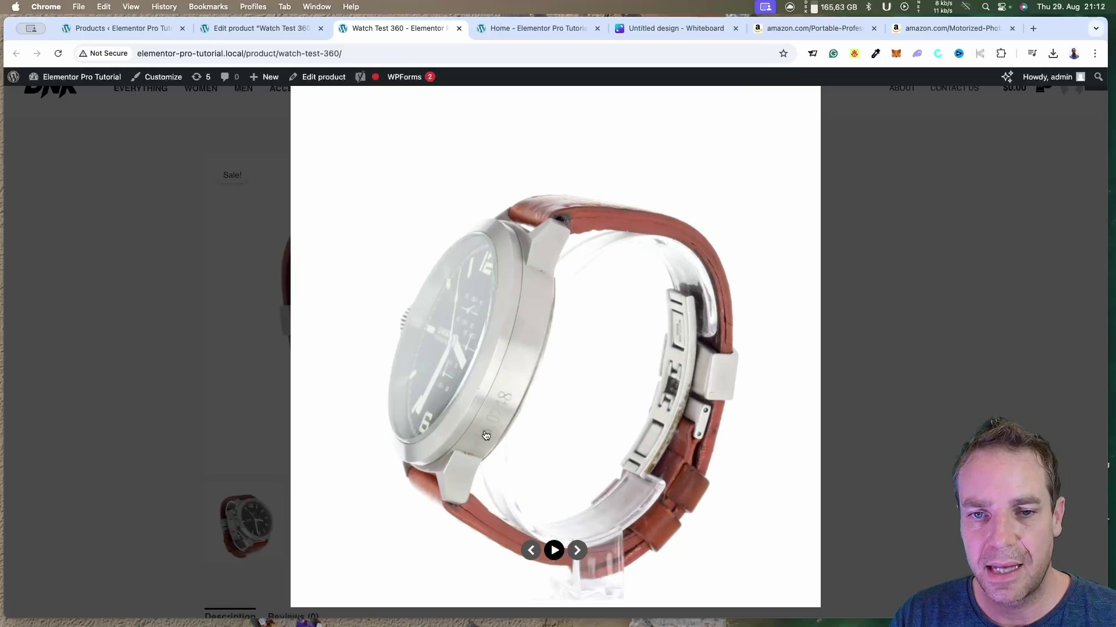
{"action": "left_click_drag", "start_coordinate": [398, 437], "coordinate": [496, 438]}
{"action": "left_click_drag", "start_coordinate": [376, 442], "coordinate": [488, 447]}
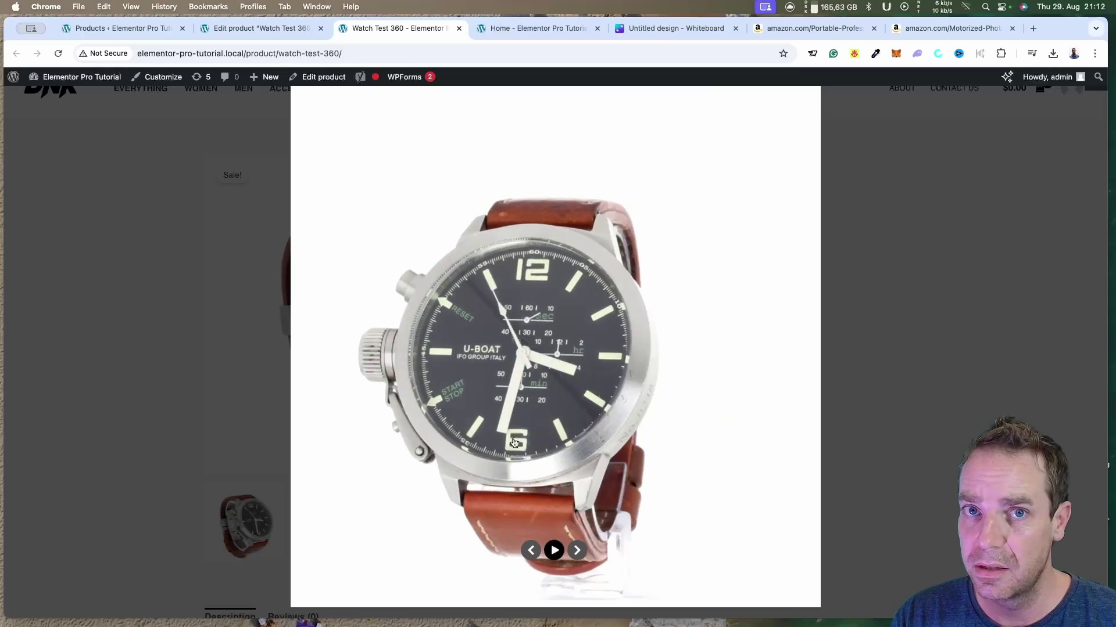
{"action": "left_click_drag", "start_coordinate": [412, 431], "coordinate": [644, 431]}
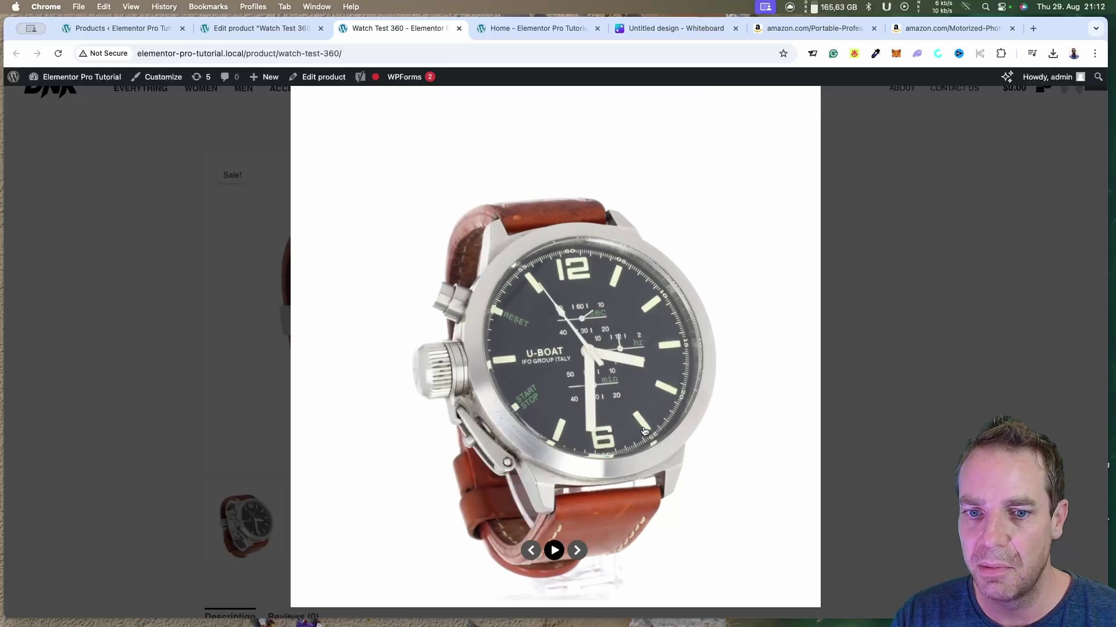
{"action": "left_click_drag", "start_coordinate": [468, 436], "coordinate": [567, 414]}
{"action": "left_click_drag", "start_coordinate": [418, 424], "coordinate": [501, 422]}
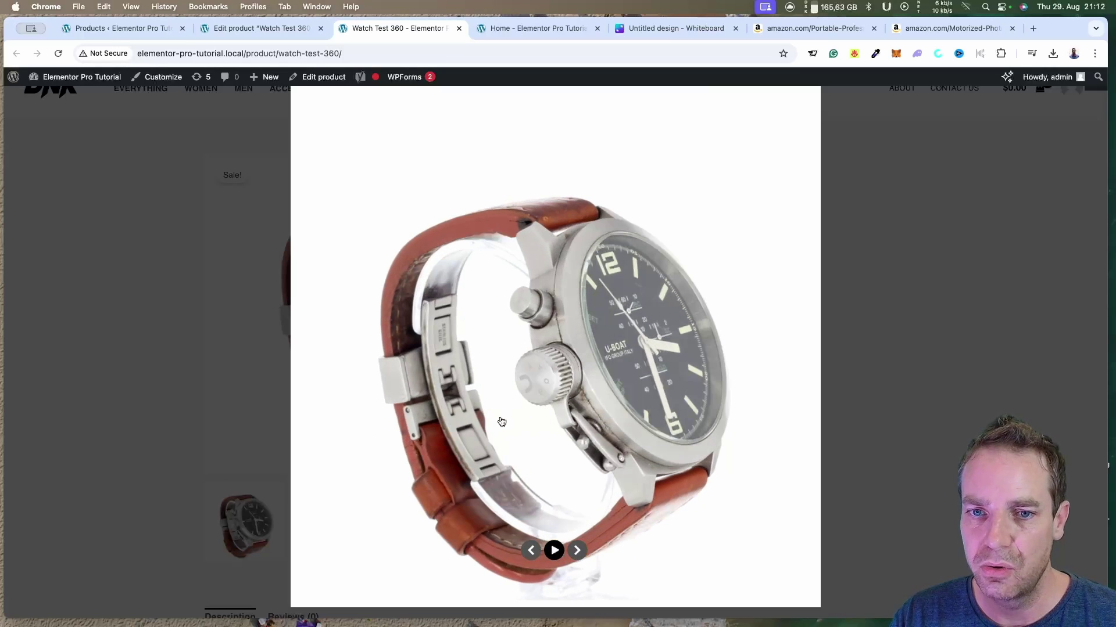
{"action": "key", "text": "Escape"}
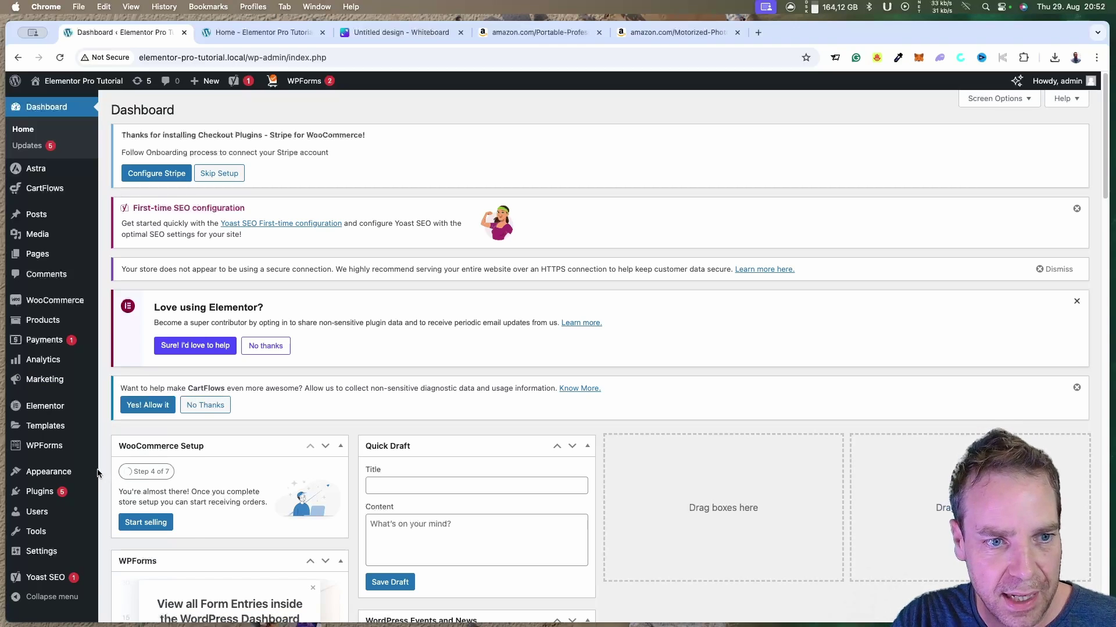
Find the plugin "360 Product Viewer for WooCommerce" by Qewebby in the plugin directory, then install and activate it.
{"action": "mouse_move", "coordinate": [51, 493]}
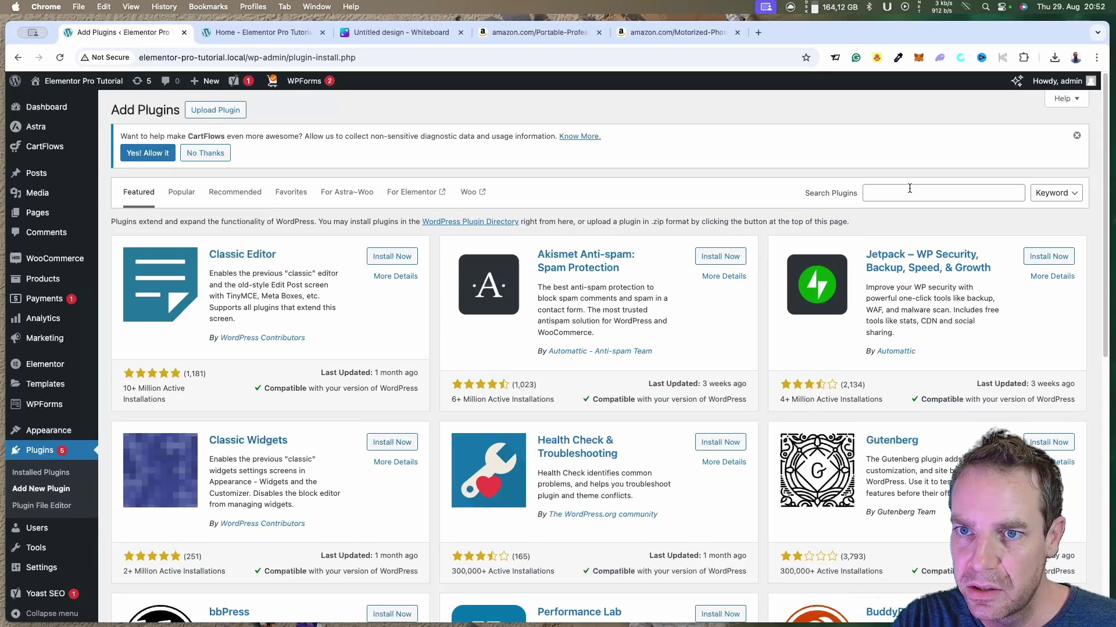
{"action": "left_click", "coordinate": [910, 193]}
{"action": "type", "text": "360 Product Viewer for WooCommerce"}
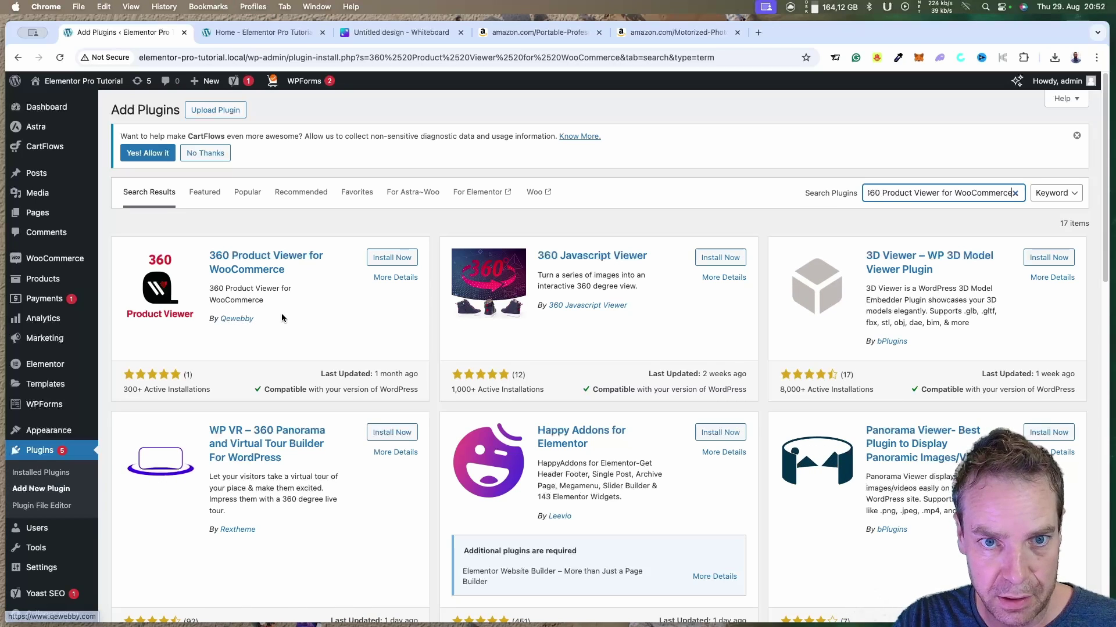
{"action": "left_click", "coordinate": [401, 258]}
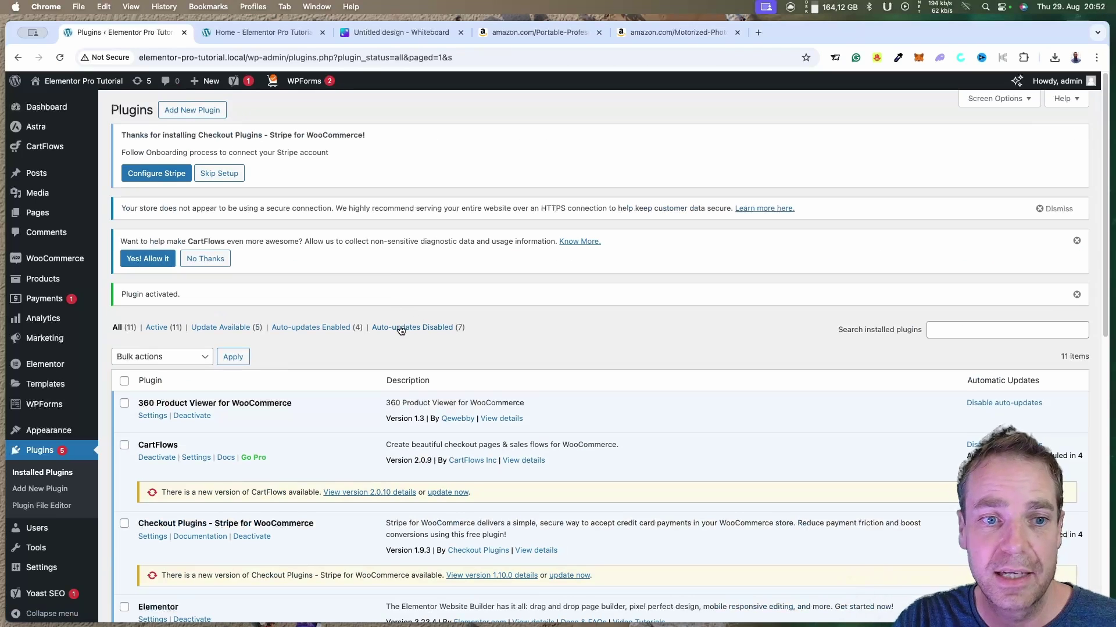
Review the WooCommerce 360 View Settings, from navigation, dragging, play speed and frame rate to auto spin, cursor, fullscreen and zoom.
{"action": "scroll", "coordinate": [116, 377], "scroll_direction": "down", "scroll_amount": 1}
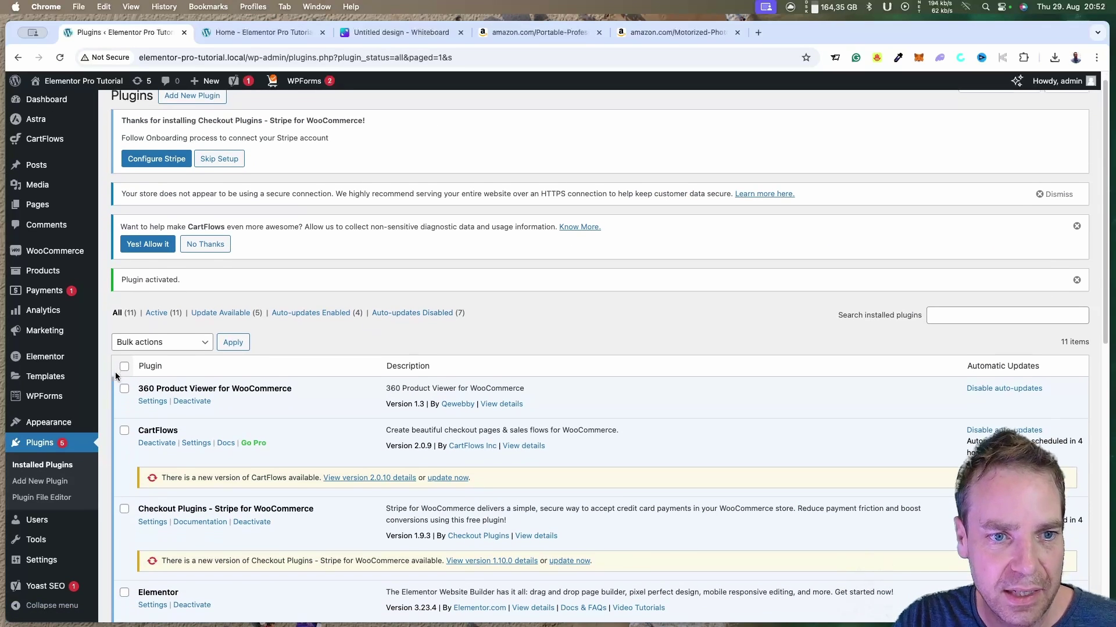
{"action": "scroll", "coordinate": [116, 376], "scroll_direction": "down", "scroll_amount": 1}
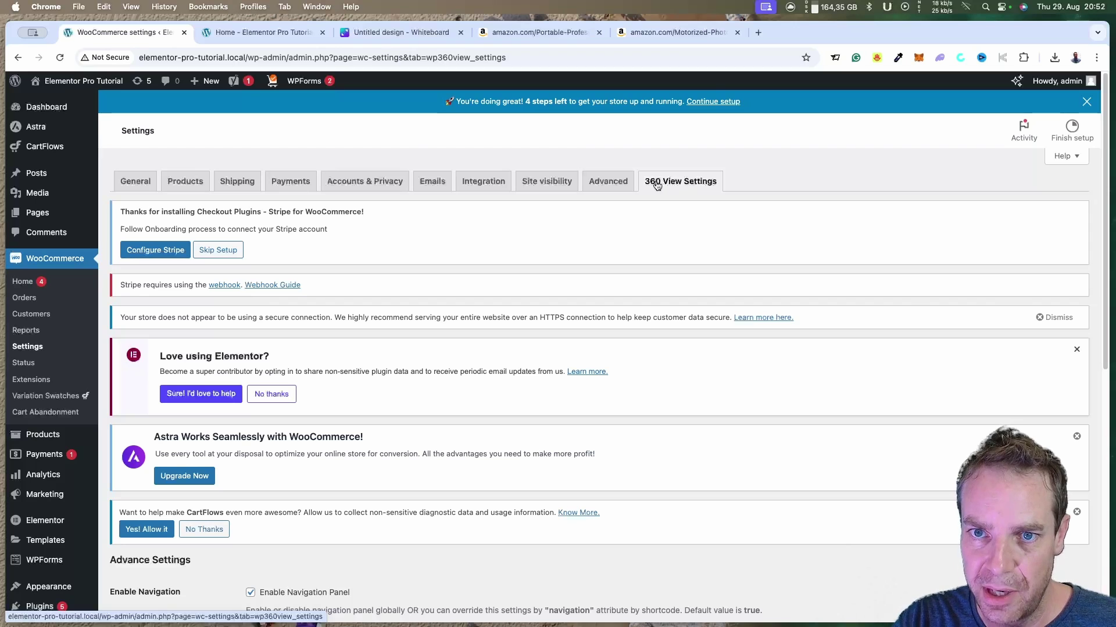
{"action": "scroll", "coordinate": [465, 325], "scroll_direction": "down", "scroll_amount": 5}
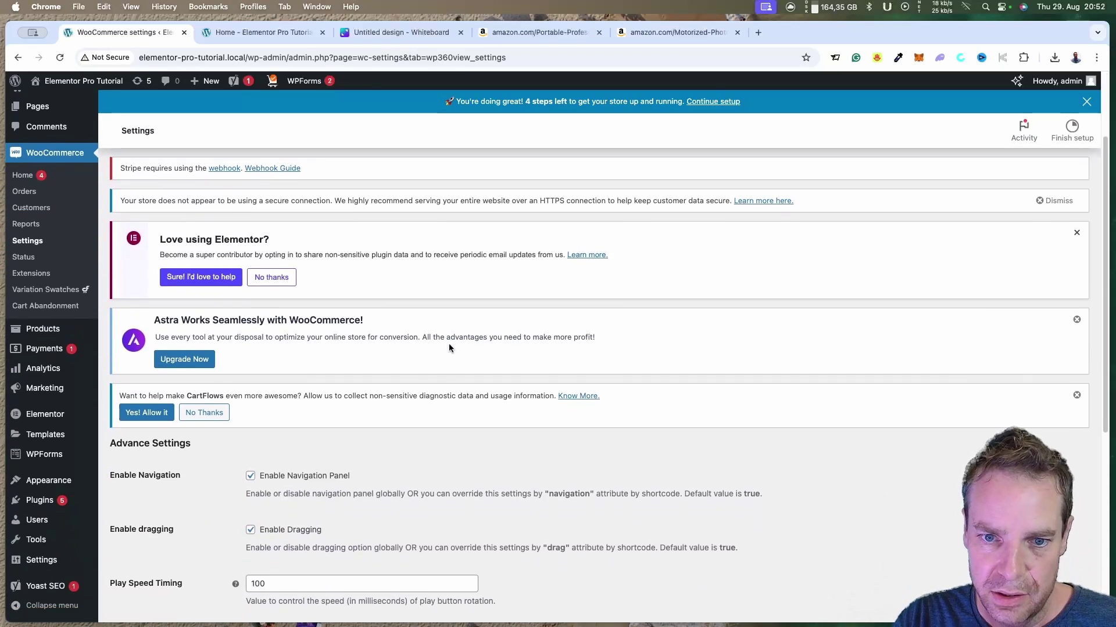
{"action": "scroll", "coordinate": [457, 347], "scroll_direction": "down", "scroll_amount": 10}
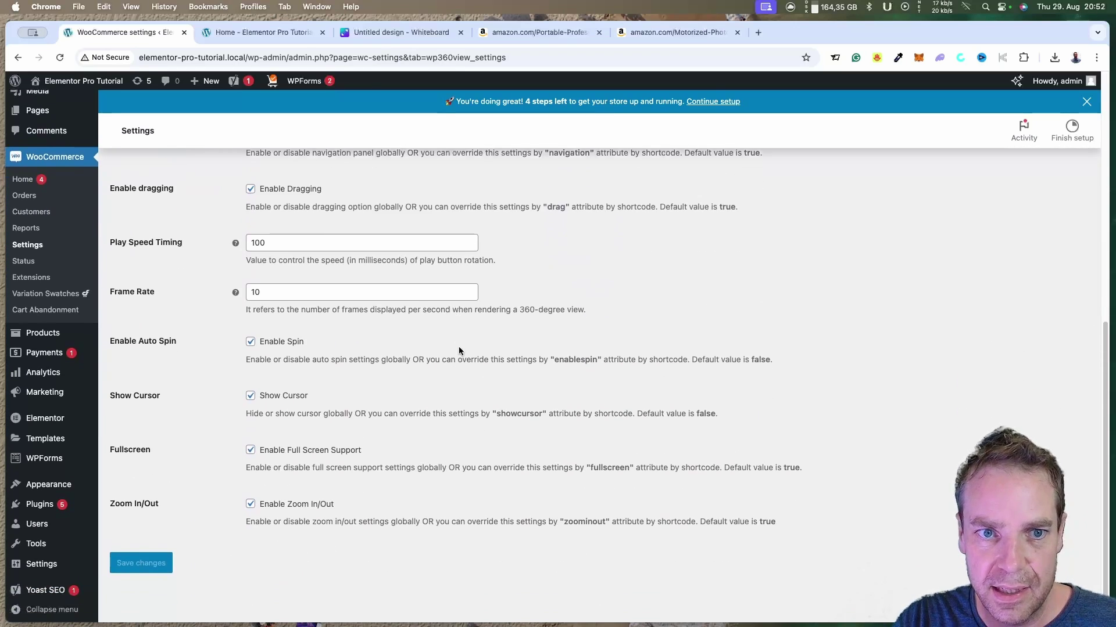
{"action": "left_click_drag", "start_coordinate": [1103, 381], "coordinate": [1091, 319]}
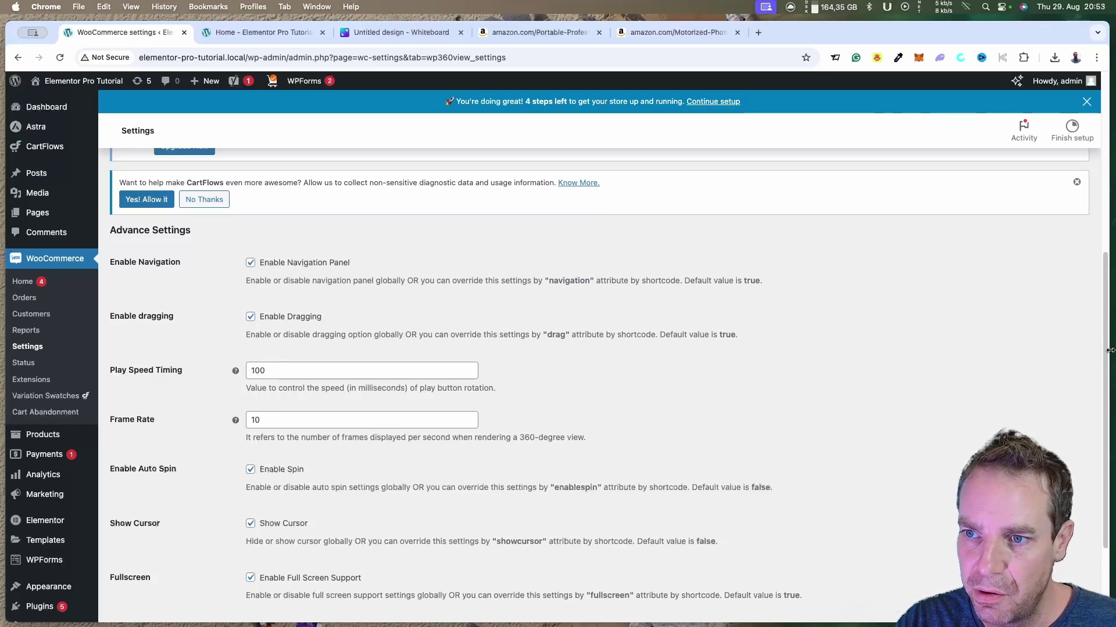
{"action": "left_click_drag", "start_coordinate": [1107, 354], "coordinate": [1107, 419]}
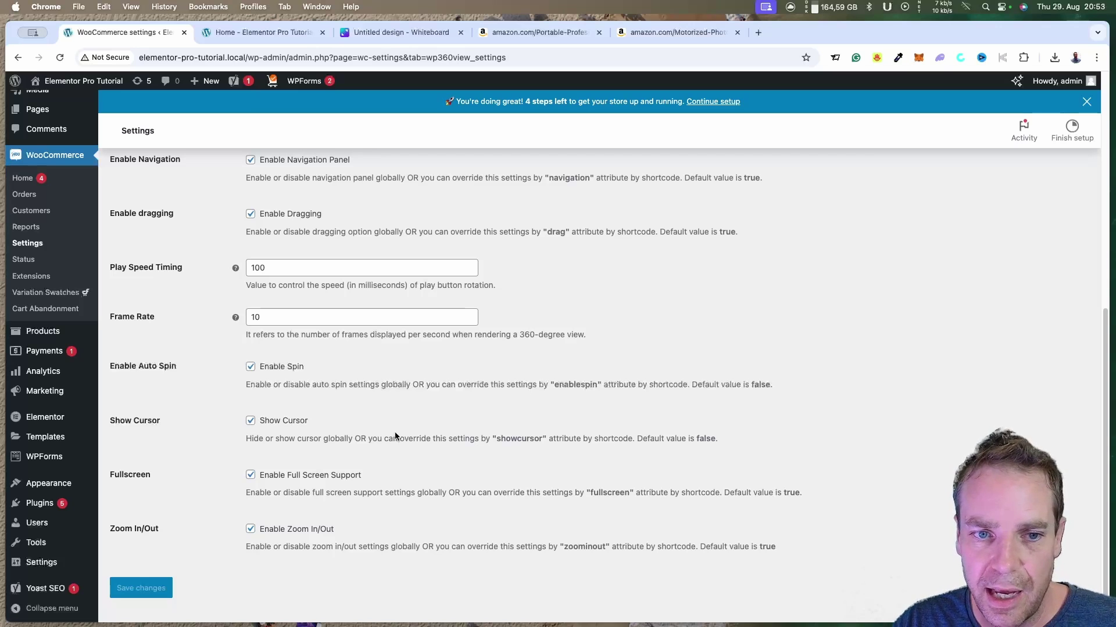
{"action": "scroll", "coordinate": [276, 439], "scroll_direction": "up", "scroll_amount": 1}
{"action": "scroll", "coordinate": [275, 440], "scroll_direction": "up", "scroll_amount": 3}
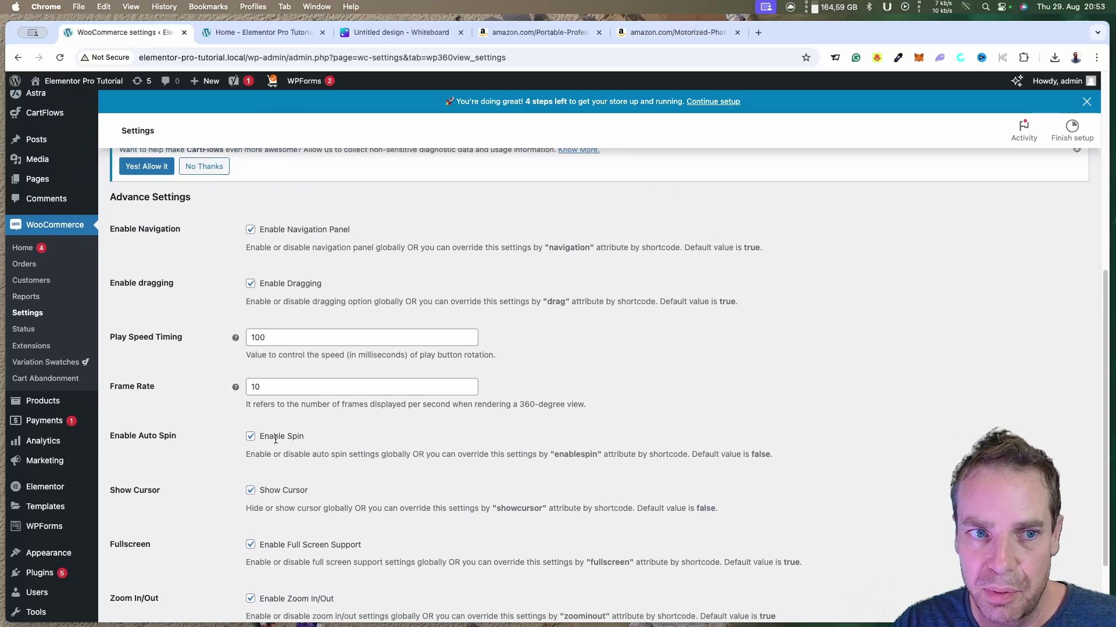
{"action": "scroll", "coordinate": [276, 451], "scroll_direction": "up", "scroll_amount": 3}
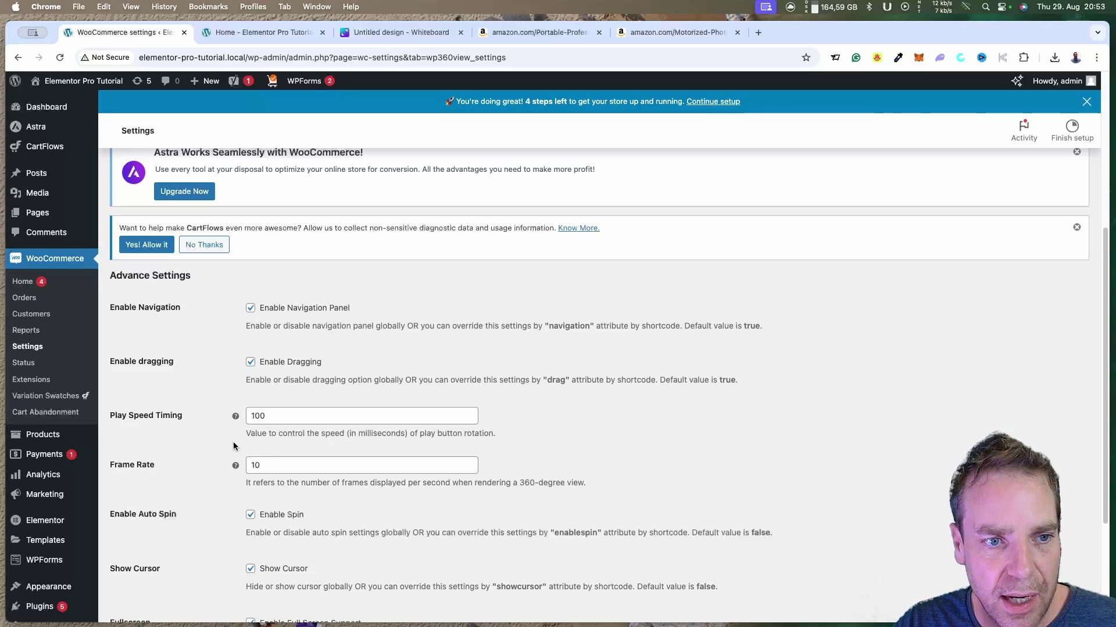
Start a new WooCommerce product in a separate browser tab and name it "Watch Test 360".
{"action": "left_click", "coordinate": [42, 435]}
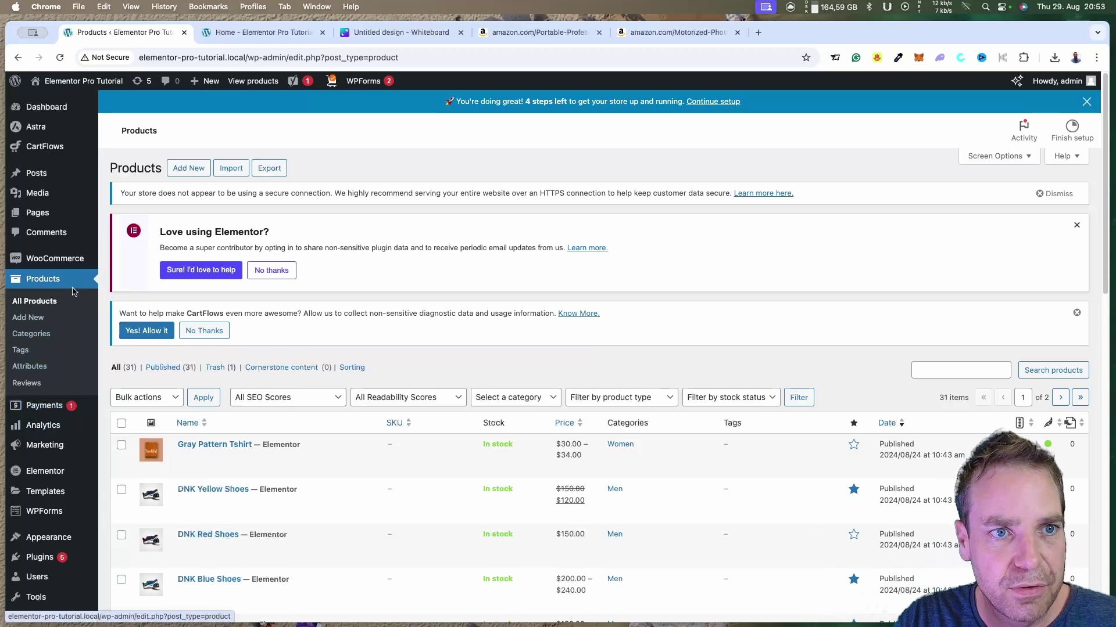
{"action": "right_click", "coordinate": [187, 172]}
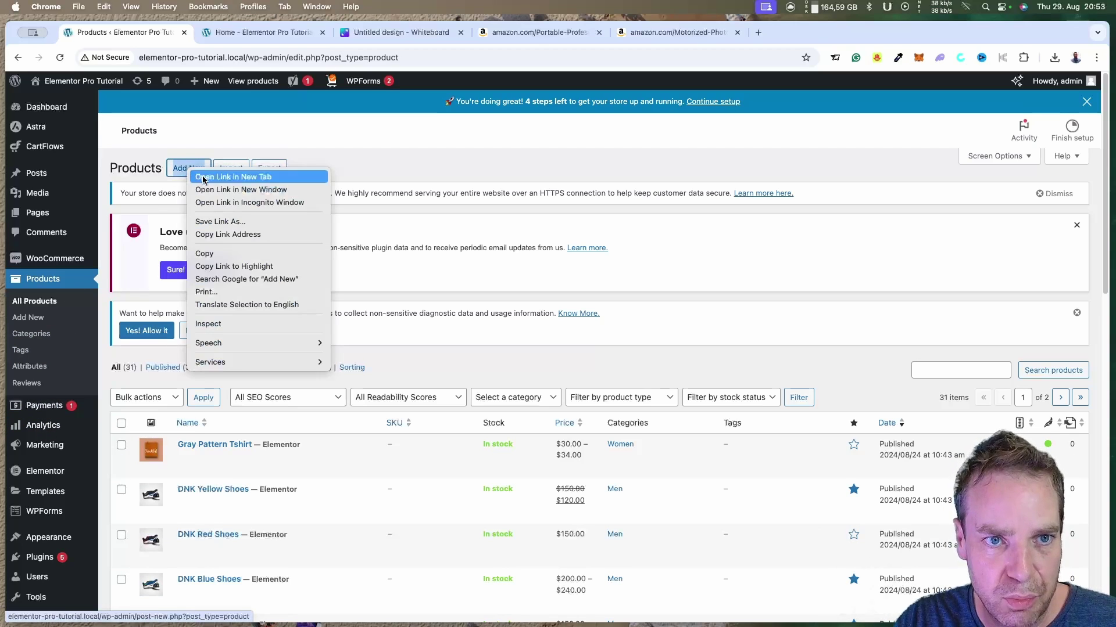
{"action": "left_click", "coordinate": [214, 178]}
{"action": "left_click", "coordinate": [231, 35]}
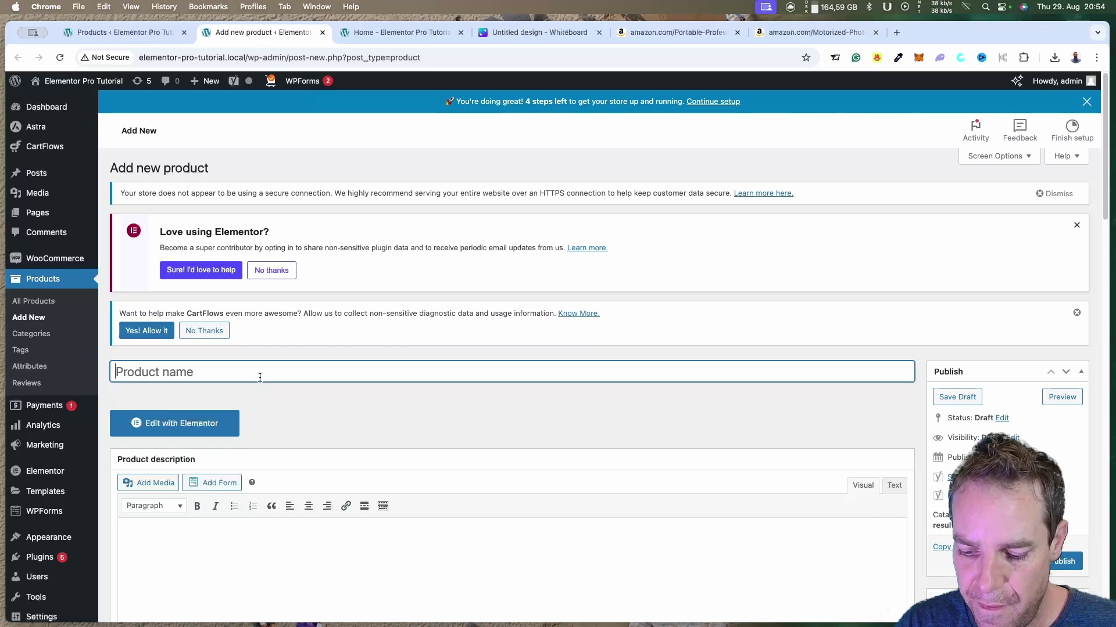
{"action": "type", "text": "W"}
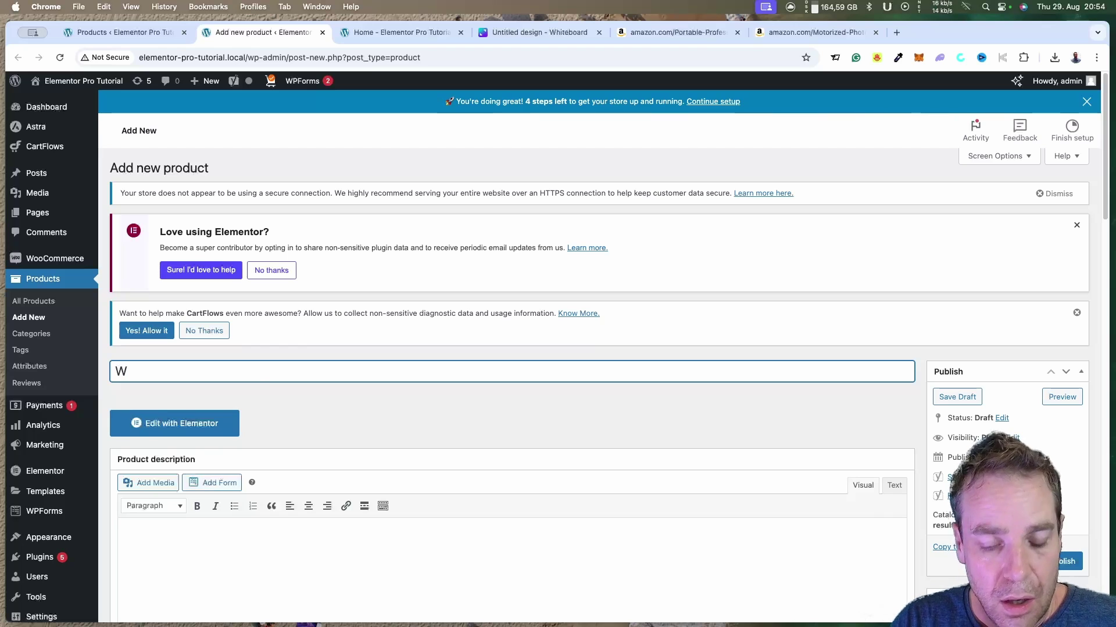
{"action": "type", "text": "atch Tes"}
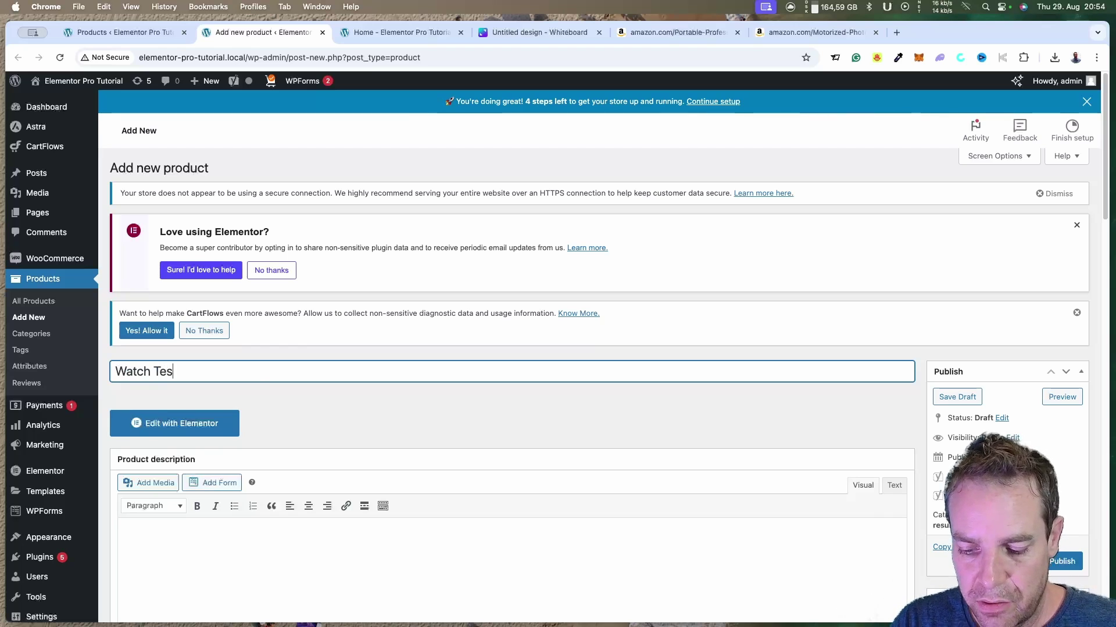
{"action": "type", "text": "t 3"}
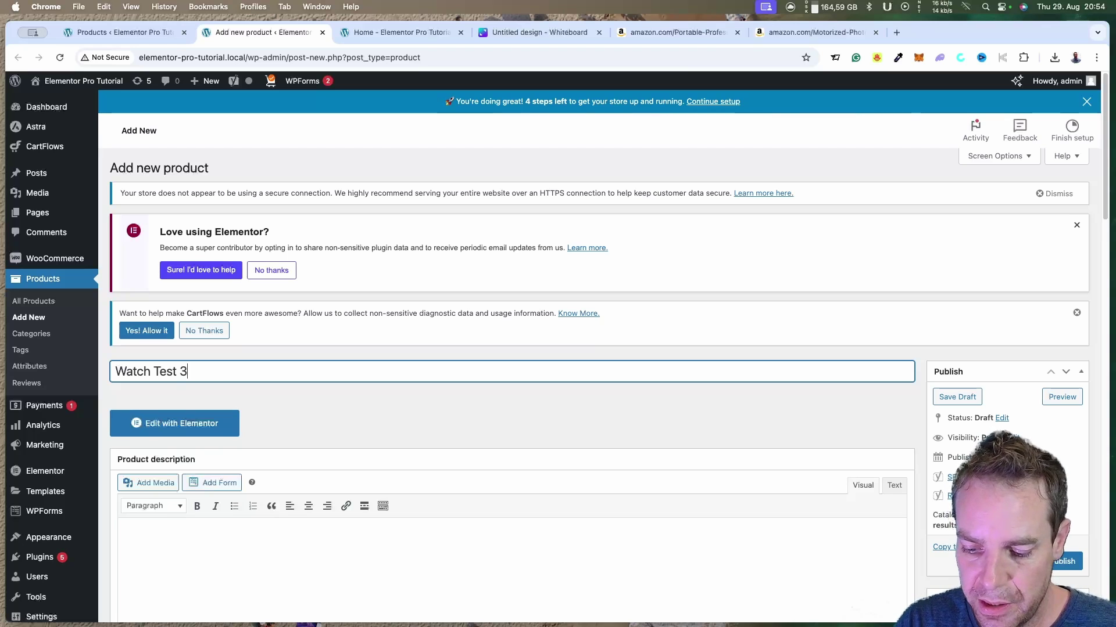
{"action": "type", "text": "60"}
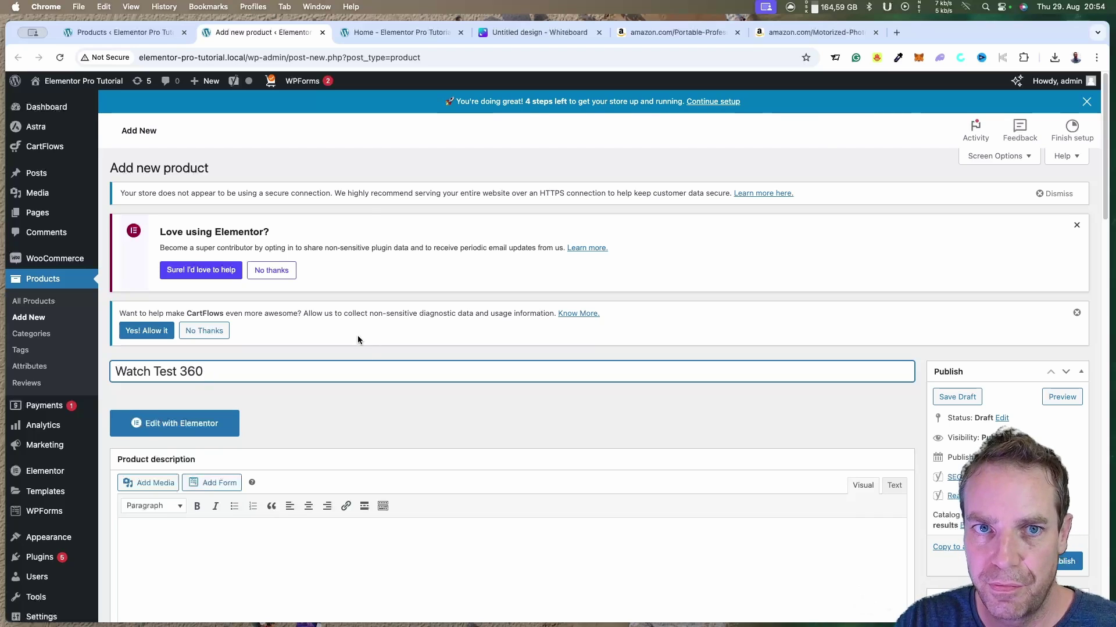
Switch to the Canva whiteboard, move the cube off the phone turntable to stand beside it, and shift the camera farther from the turntable.
{"action": "left_click", "coordinate": [526, 33]}
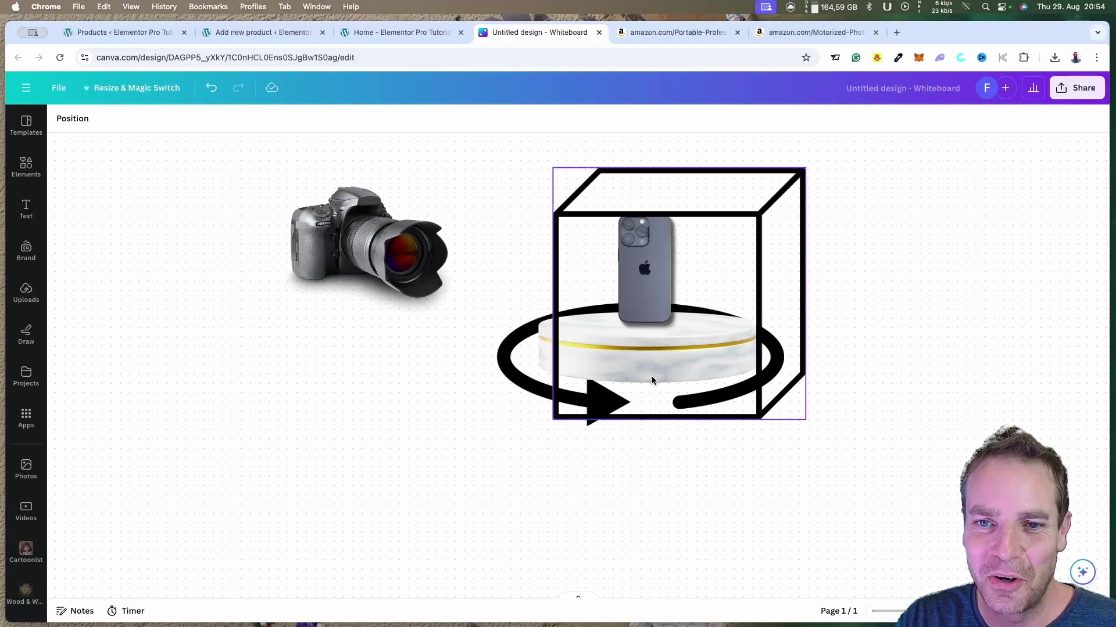
{"action": "left_click_drag", "start_coordinate": [668, 219], "coordinate": [901, 231]}
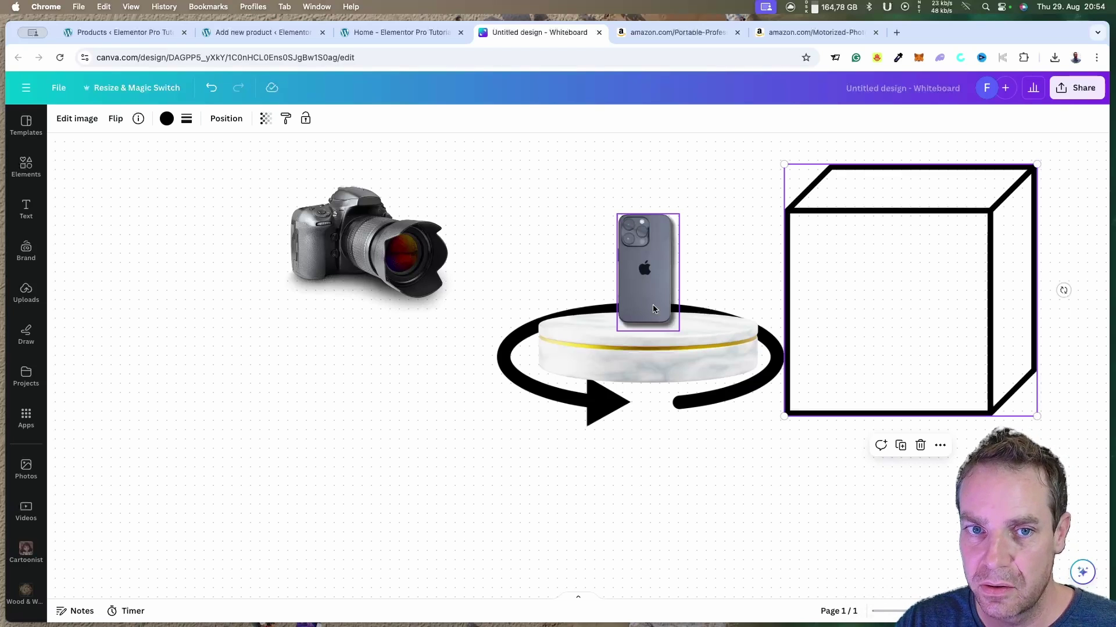
{"action": "left_click_drag", "start_coordinate": [378, 250], "coordinate": [369, 263]}
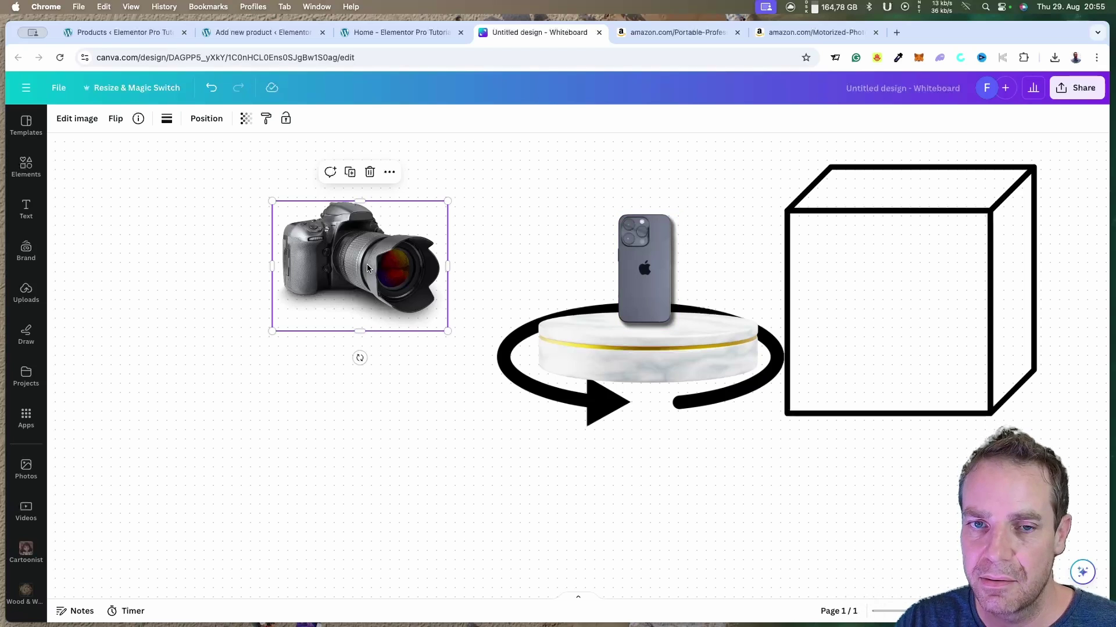
{"action": "left_click_drag", "start_coordinate": [369, 269], "coordinate": [342, 263]}
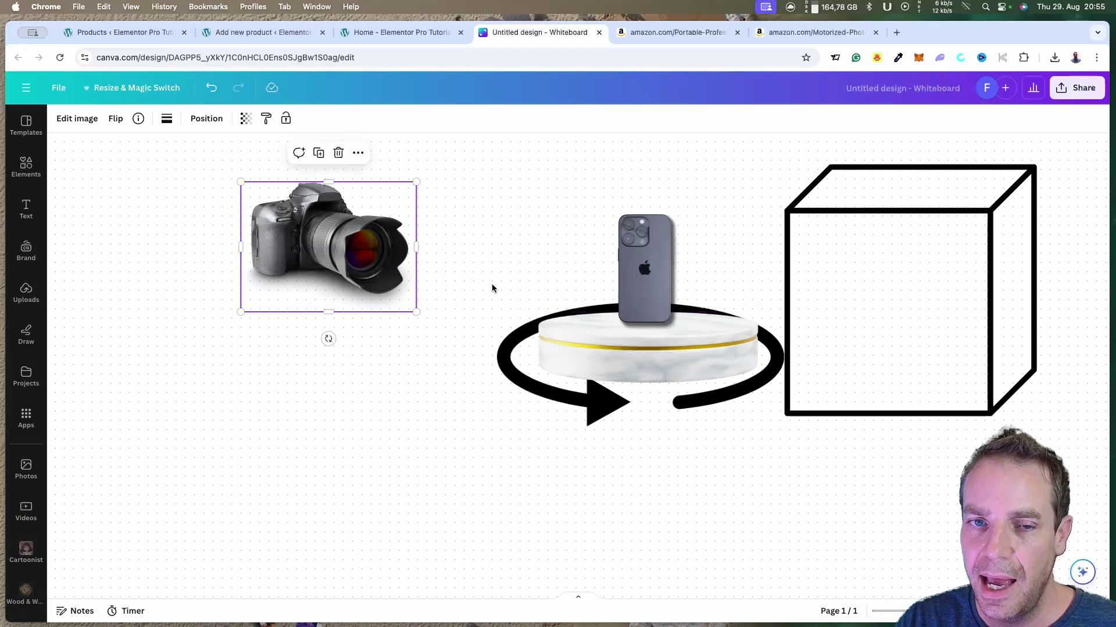
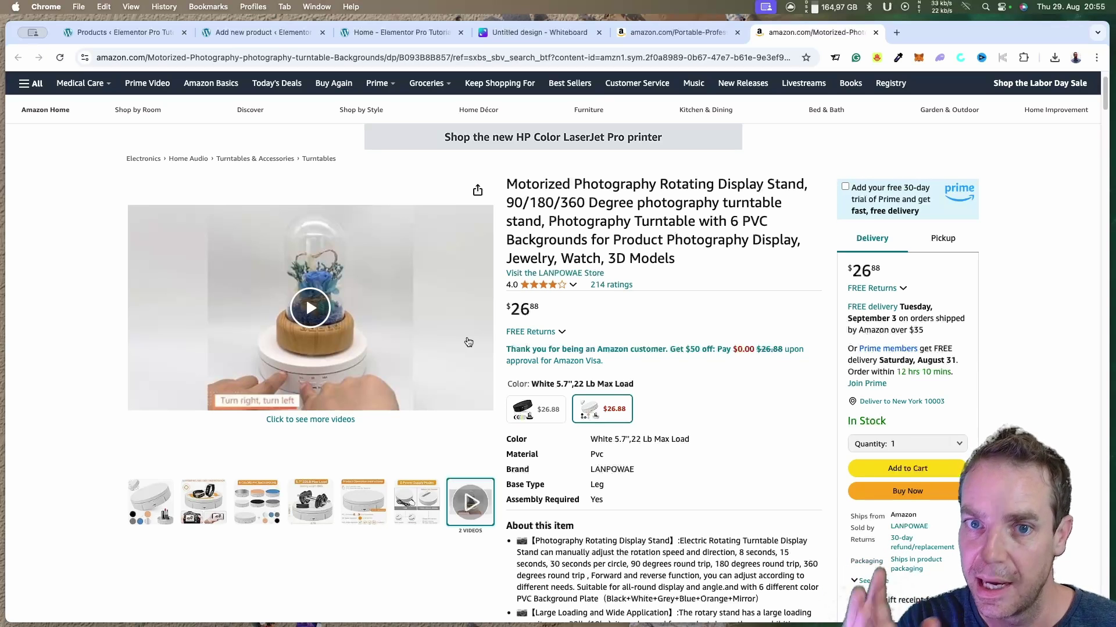
{"action": "left_click", "coordinate": [518, 39]}
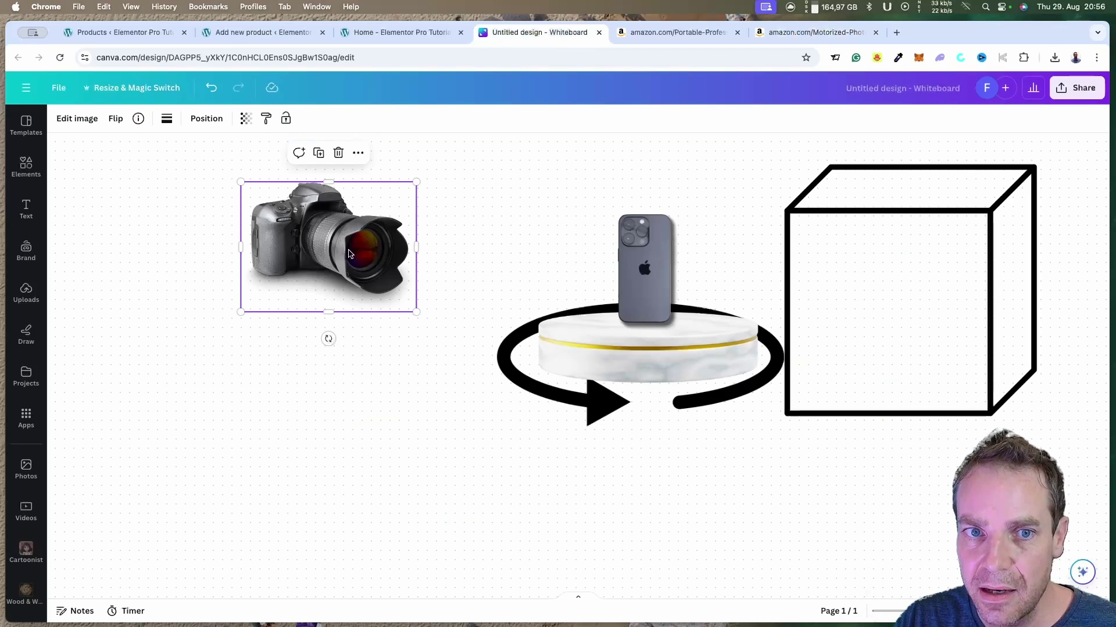
{"action": "left_click_drag", "start_coordinate": [322, 244], "coordinate": [331, 251]}
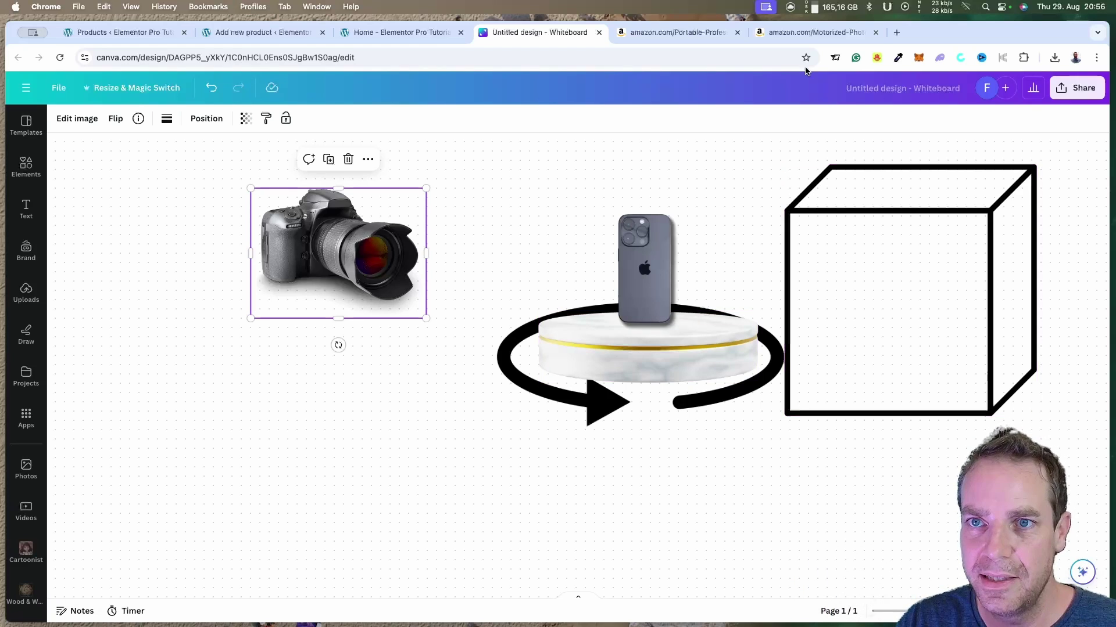
Switch to the Amazon page of the motorized rotating display stand, compare its black and white versions, and read the product description.
{"action": "left_click", "coordinate": [811, 32]}
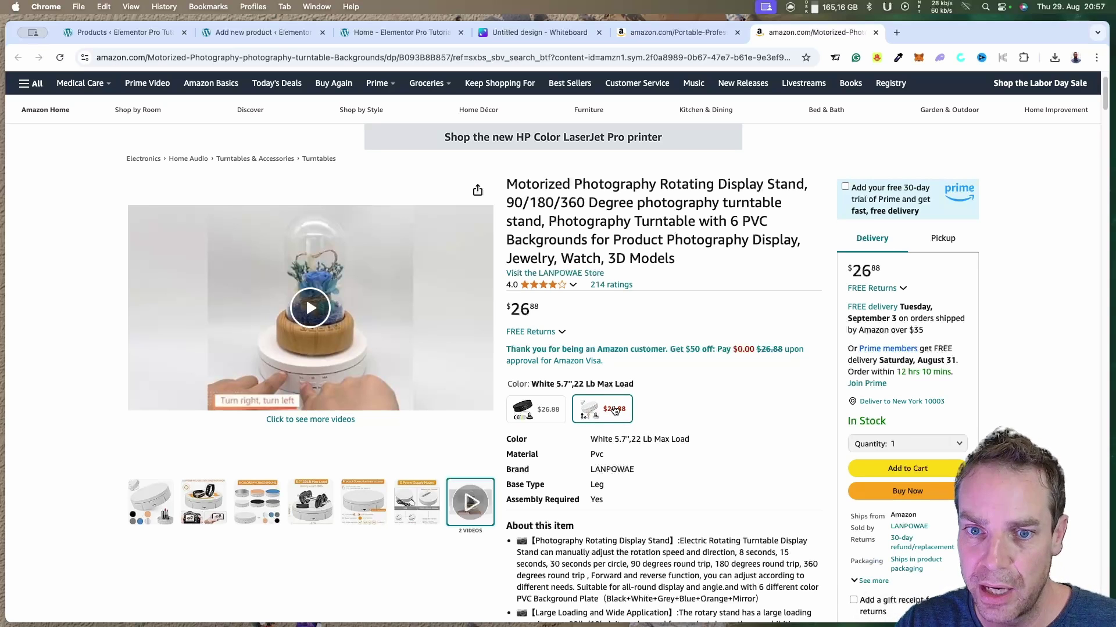
{"action": "left_click", "coordinate": [543, 415]}
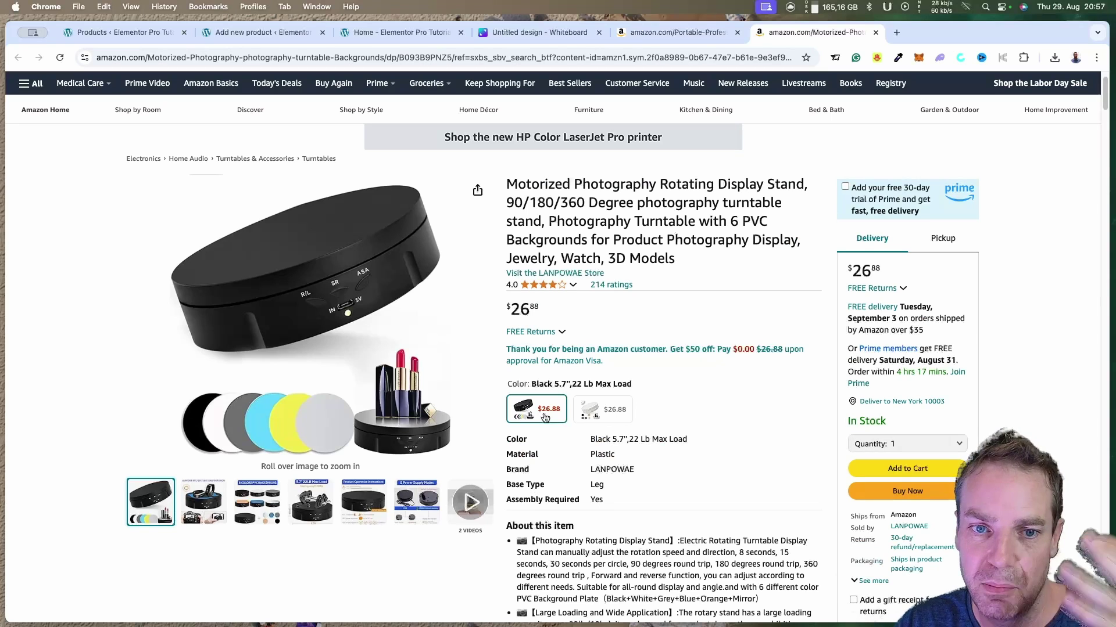
{"action": "left_click", "coordinate": [611, 416]}
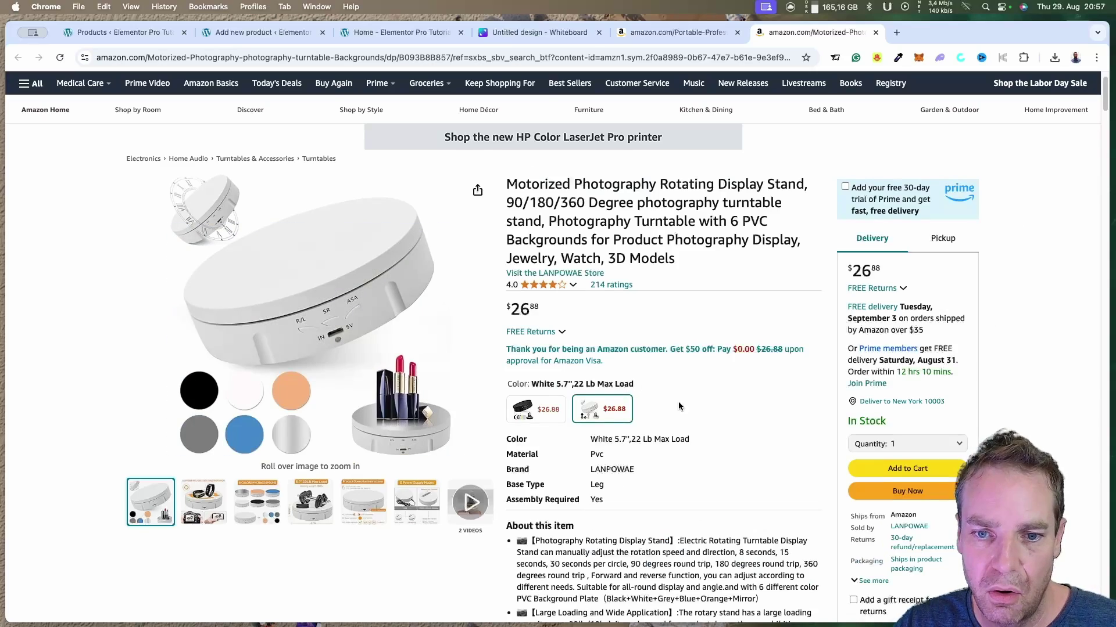
{"action": "scroll", "coordinate": [712, 409], "scroll_direction": "down", "scroll_amount": 9}
{"action": "scroll", "coordinate": [713, 409], "scroll_direction": "up", "scroll_amount": 2}
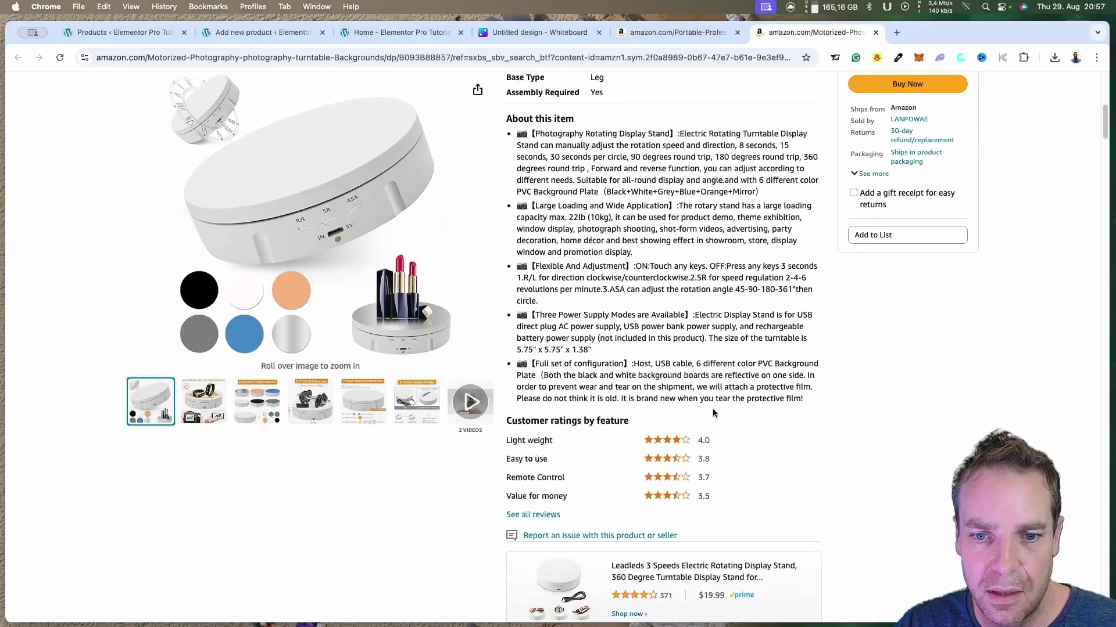
{"action": "scroll", "coordinate": [712, 409], "scroll_direction": "down", "scroll_amount": 7}
{"action": "scroll", "coordinate": [713, 409], "scroll_direction": "up", "scroll_amount": 13}
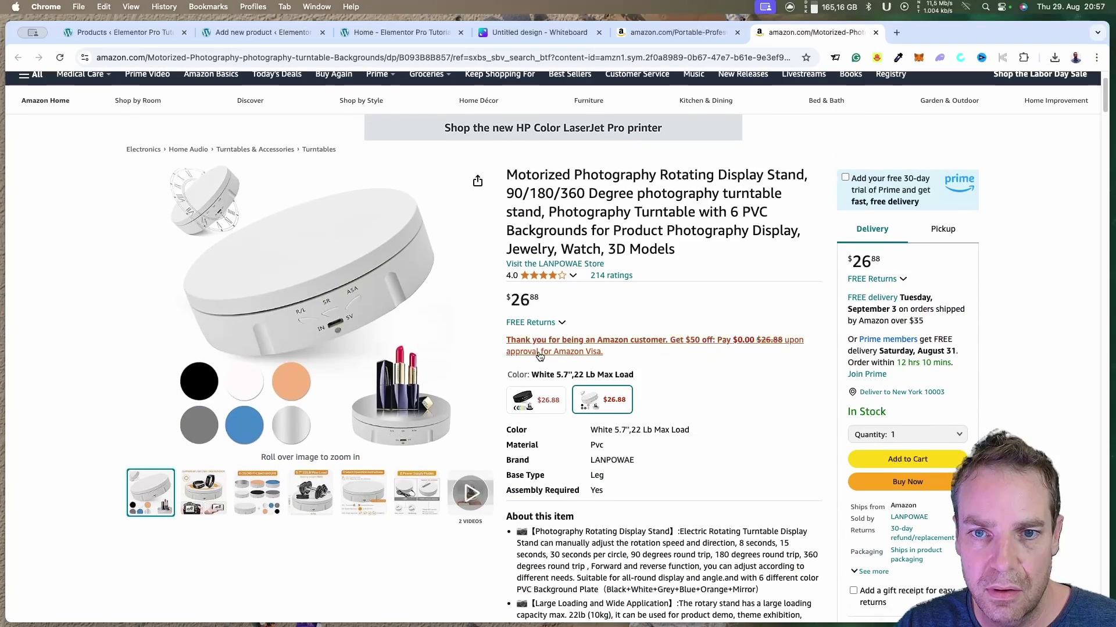
{"action": "mouse_move", "coordinate": [251, 279]}
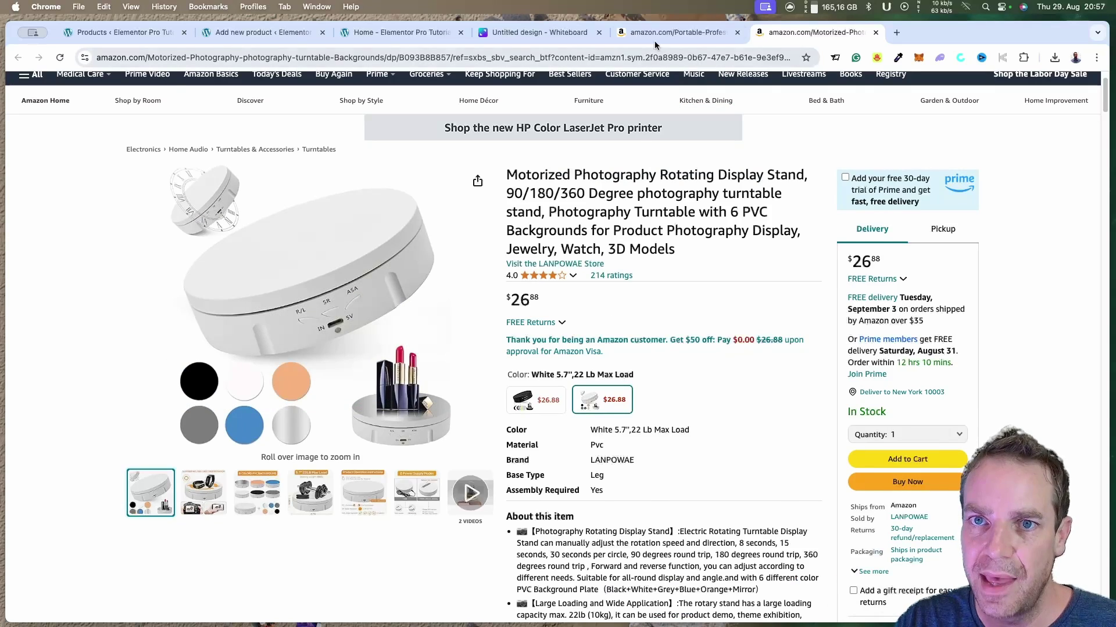
Look through the Amazon listing of the Glendan portable photo studio light box, from its sizes to the related products.
{"action": "left_click", "coordinate": [654, 32]}
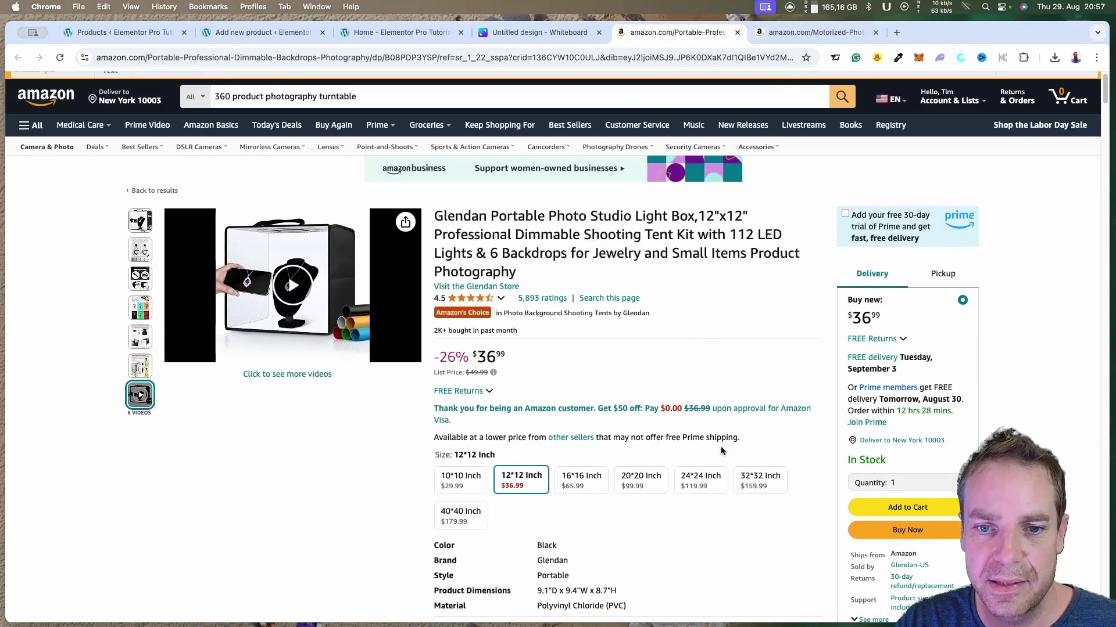
{"action": "left_click", "coordinate": [824, 33]}
{"action": "left_click", "coordinate": [682, 34]}
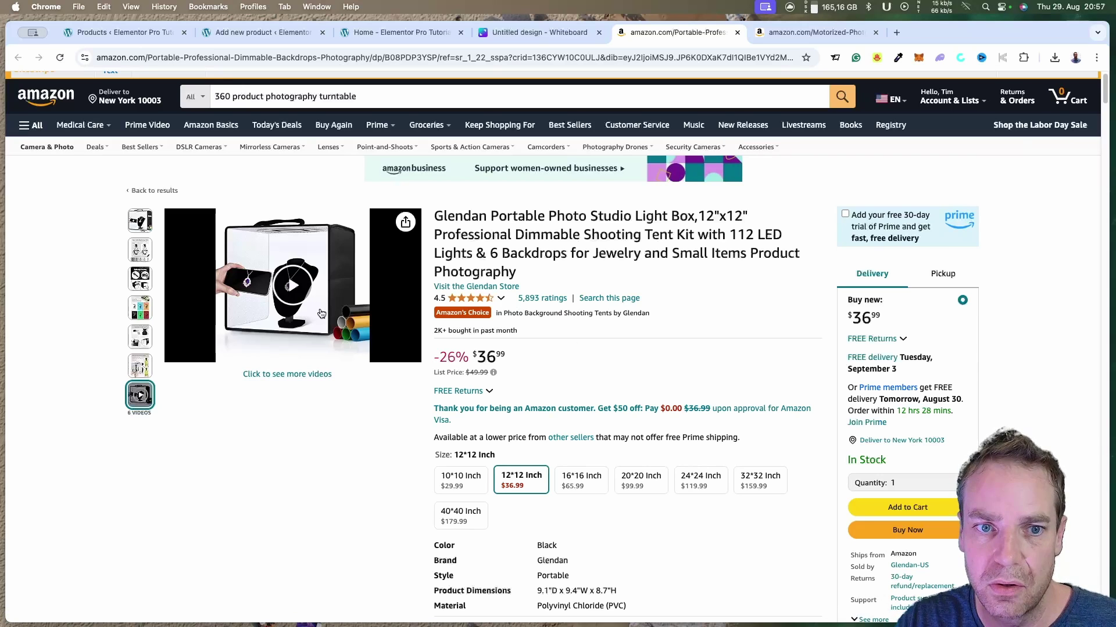
{"action": "scroll", "coordinate": [710, 395], "scroll_direction": "down", "scroll_amount": 5}
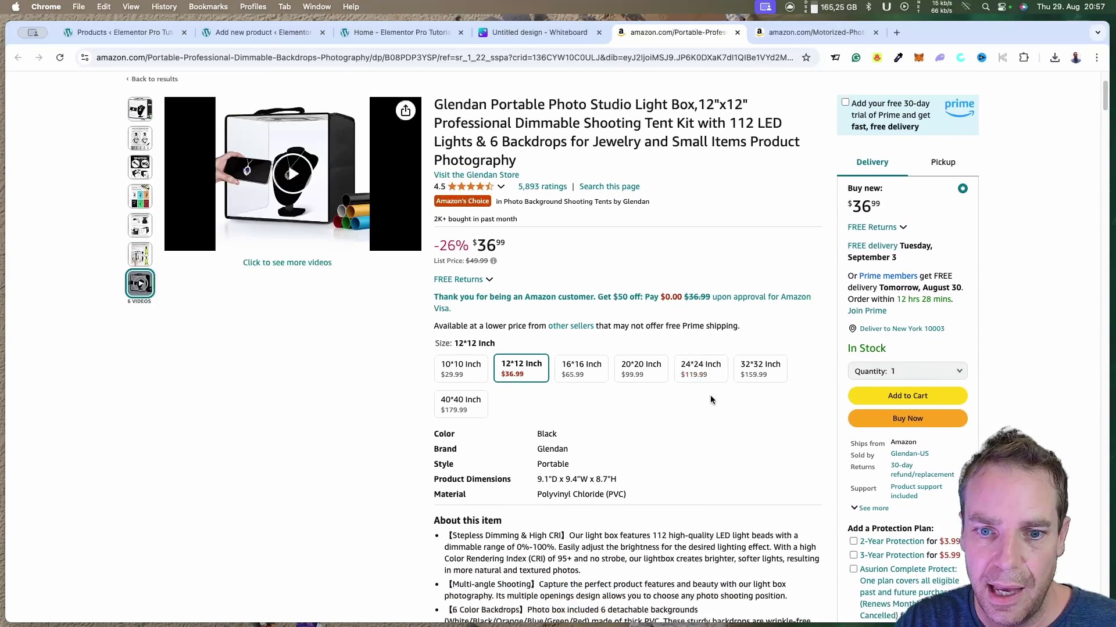
{"action": "scroll", "coordinate": [755, 401], "scroll_direction": "down", "scroll_amount": 10}
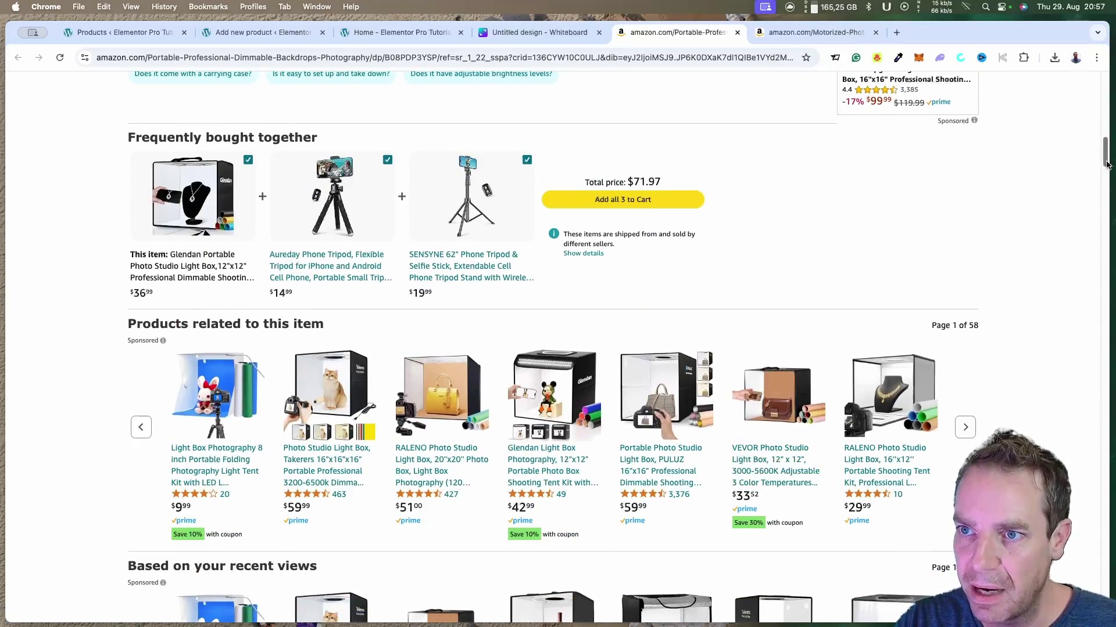
{"action": "left_click_drag", "start_coordinate": [1104, 163], "coordinate": [1101, 87]}
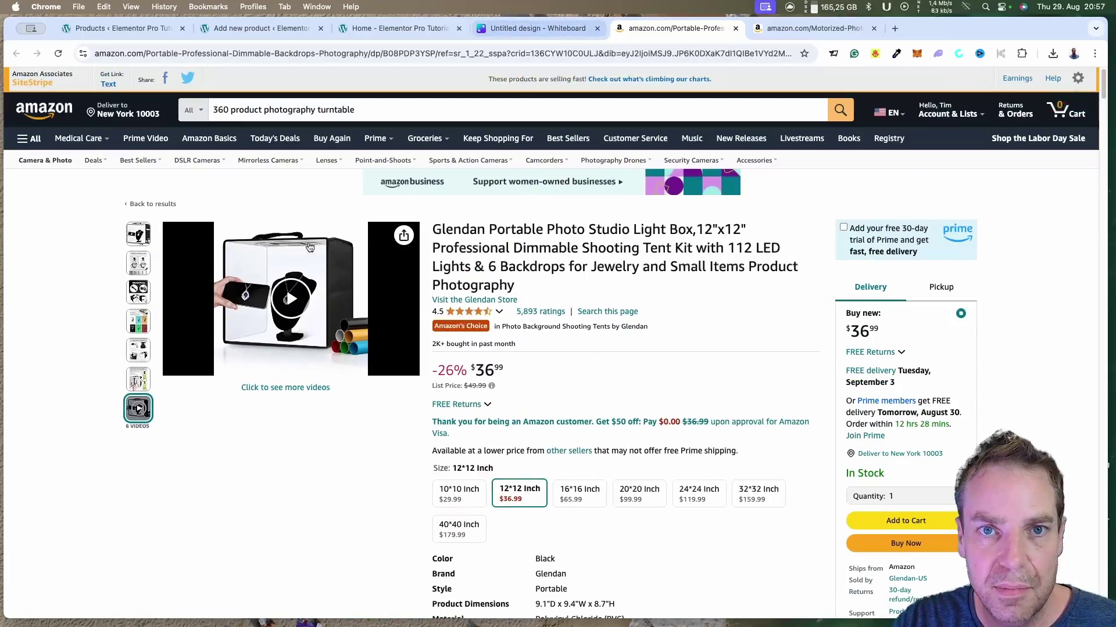
Play the light box's product video and skip through it.
{"action": "left_click", "coordinate": [289, 308]}
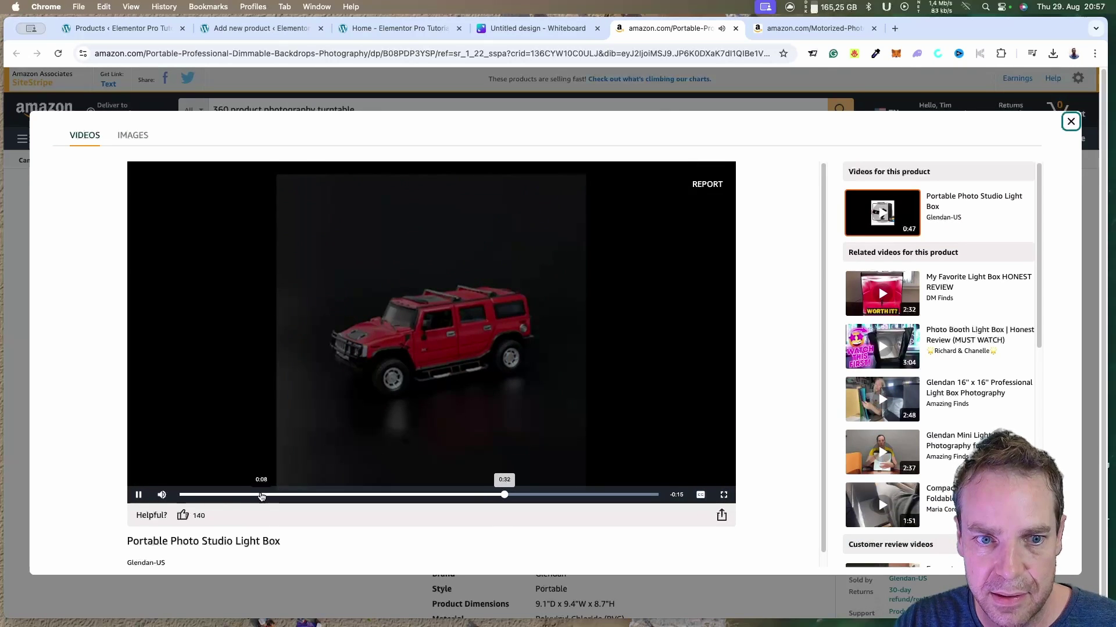
{"action": "left_click", "coordinate": [305, 495]}
{"action": "left_click_drag", "start_coordinate": [340, 497], "coordinate": [470, 495]}
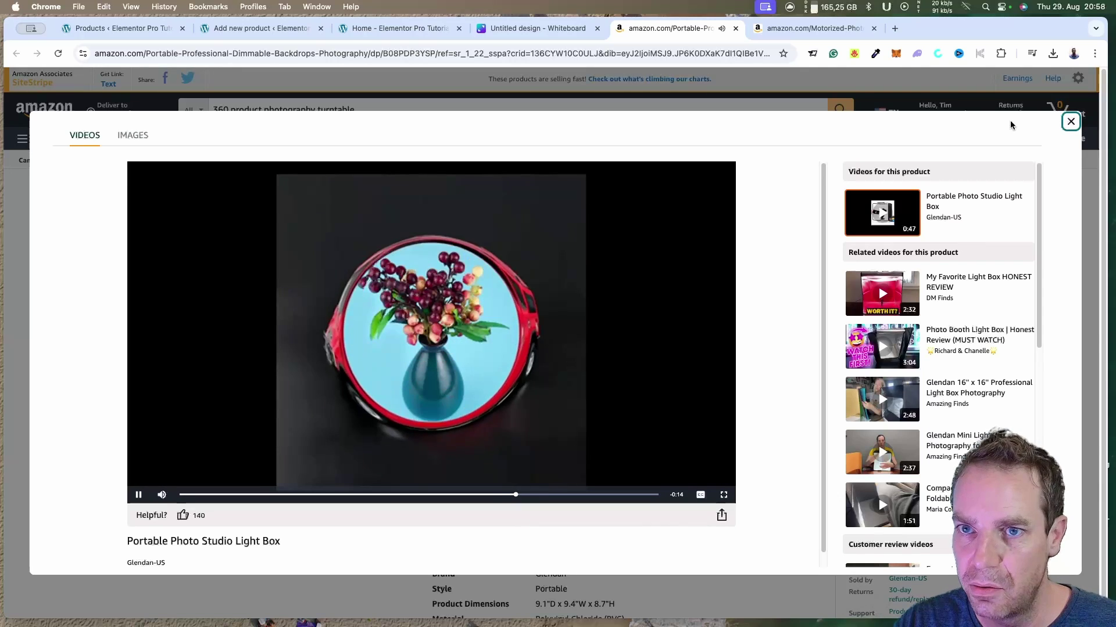
Browse the light box's images from color rendering to assembly, glance back at the rotating stand's page, and close the image viewer.
{"action": "left_click", "coordinate": [134, 136]}
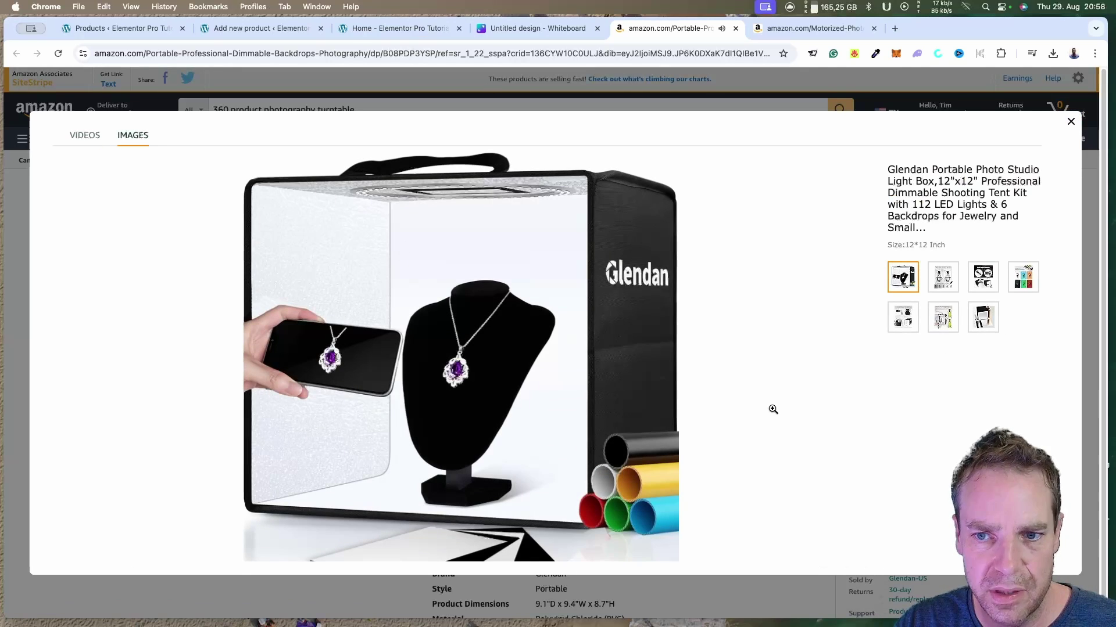
{"action": "left_click", "coordinate": [943, 277]}
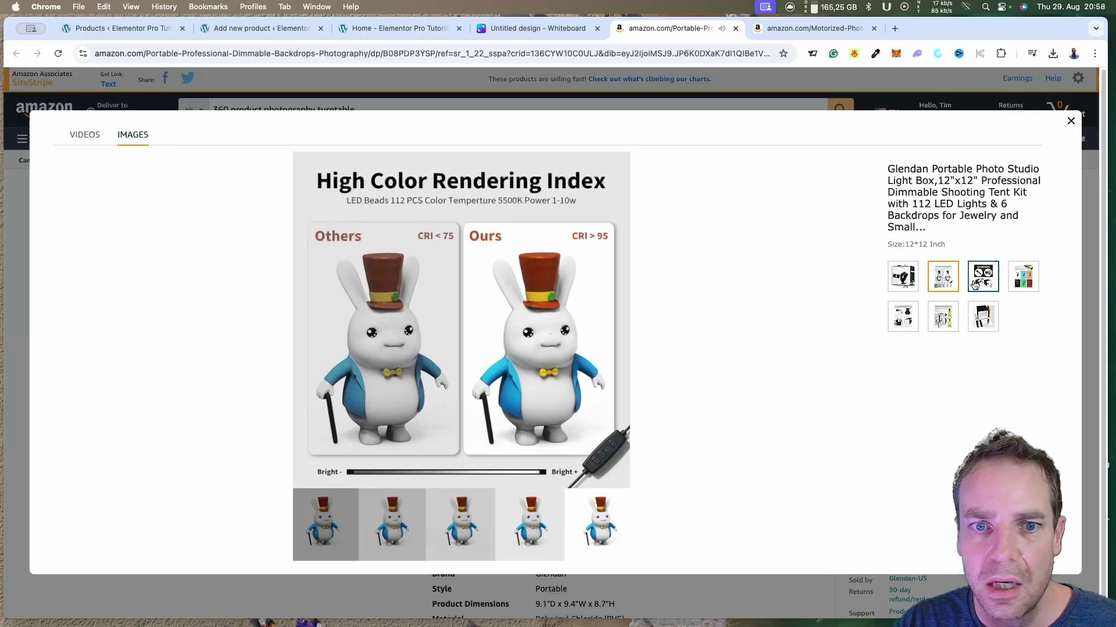
{"action": "left_click", "coordinate": [982, 278]}
{"action": "left_click", "coordinate": [1019, 281]}
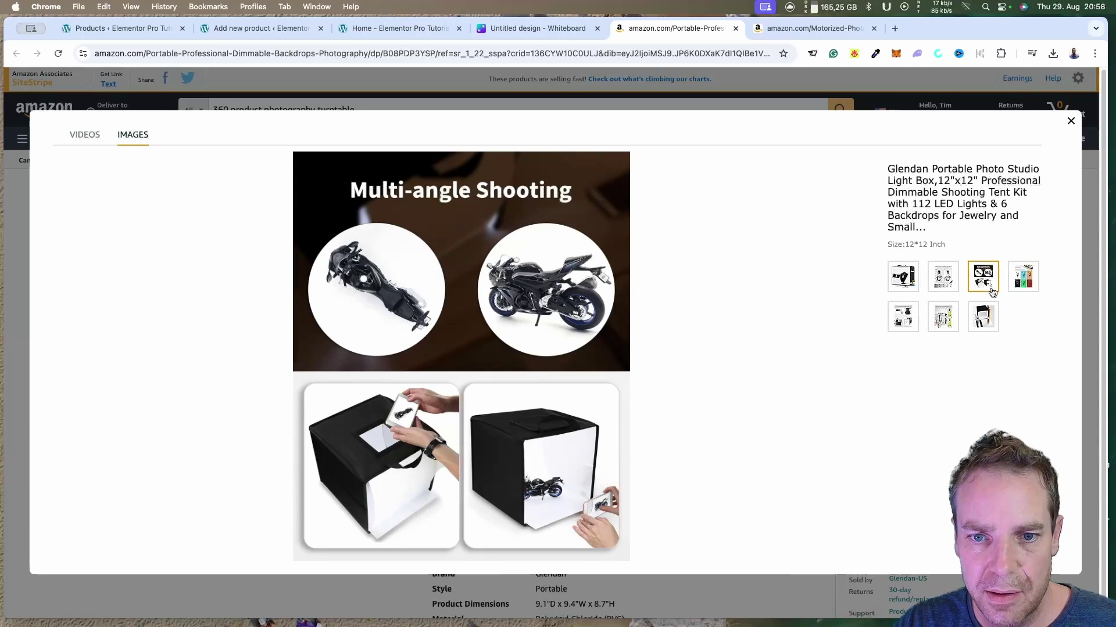
{"action": "key", "text": "Right"}
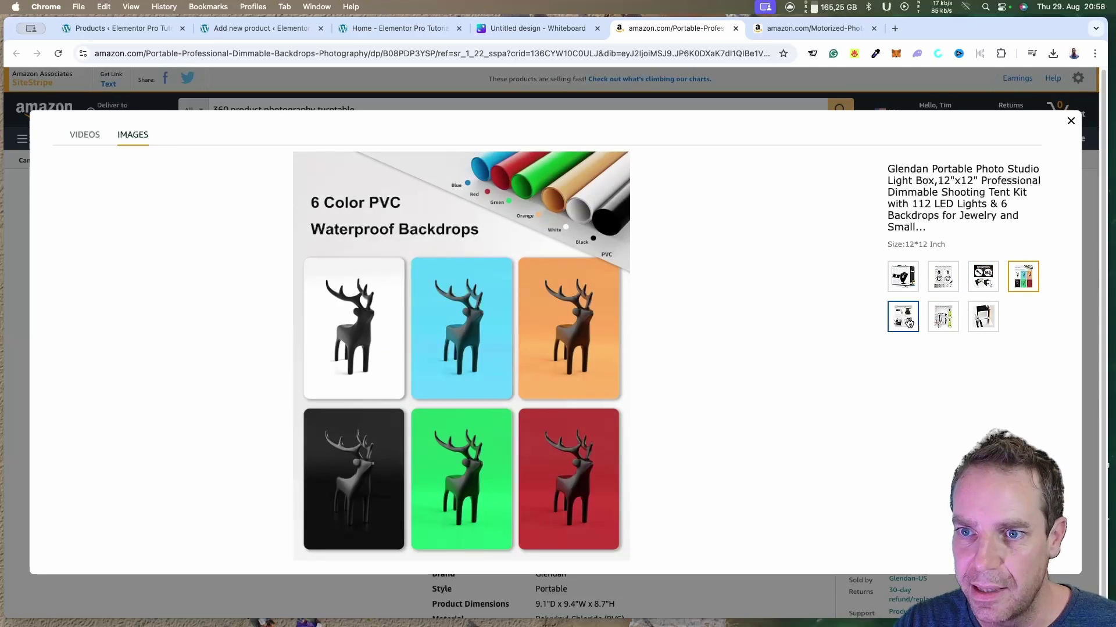
{"action": "left_click", "coordinate": [813, 28]}
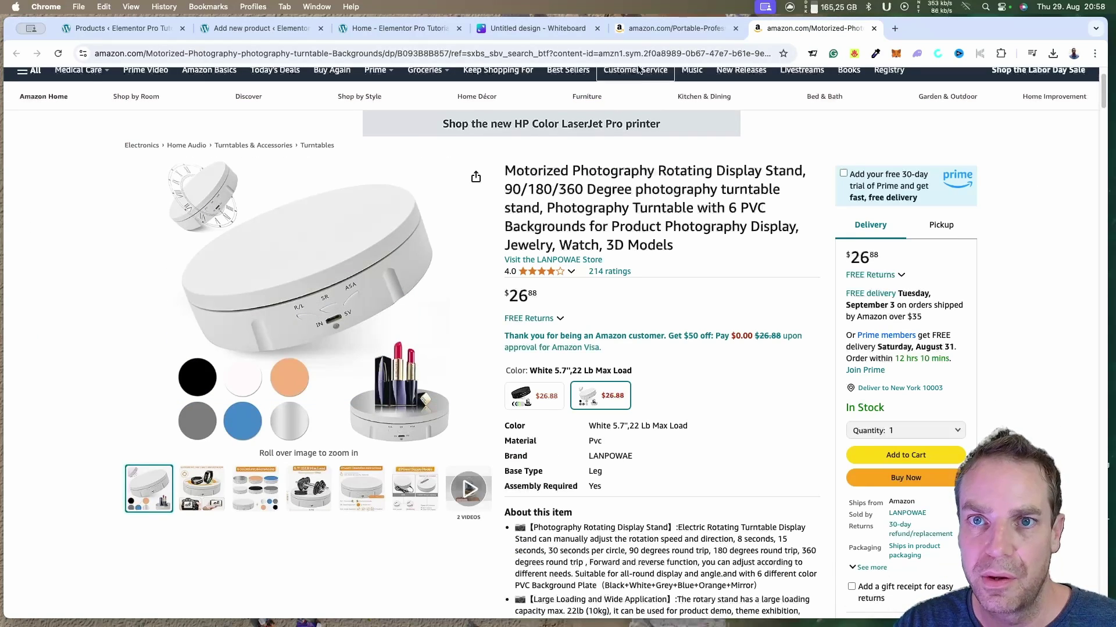
{"action": "left_click", "coordinate": [644, 33]}
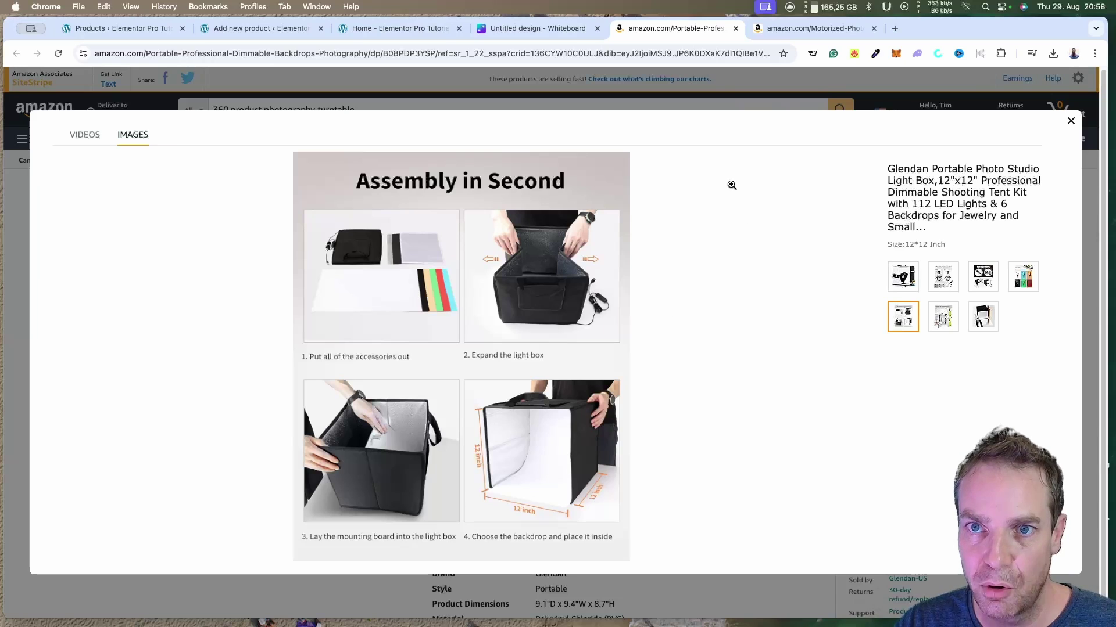
{"action": "left_click", "coordinate": [1071, 121]}
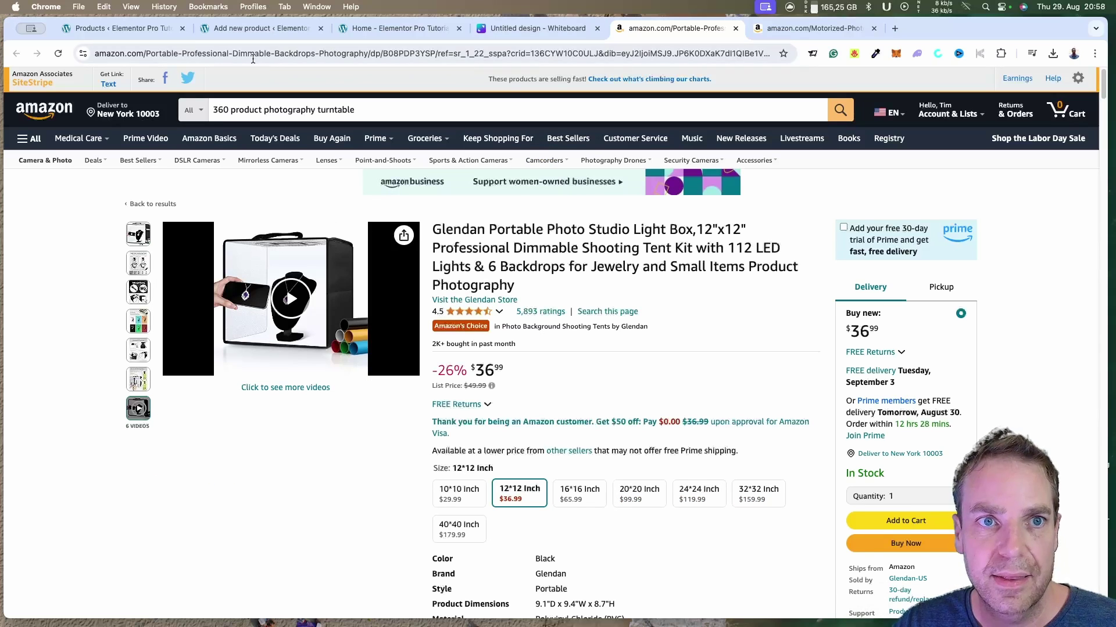
Return to the new WooCommerce product and enter "This is a cool Watch..." as the product description.
{"action": "left_click", "coordinate": [131, 29]}
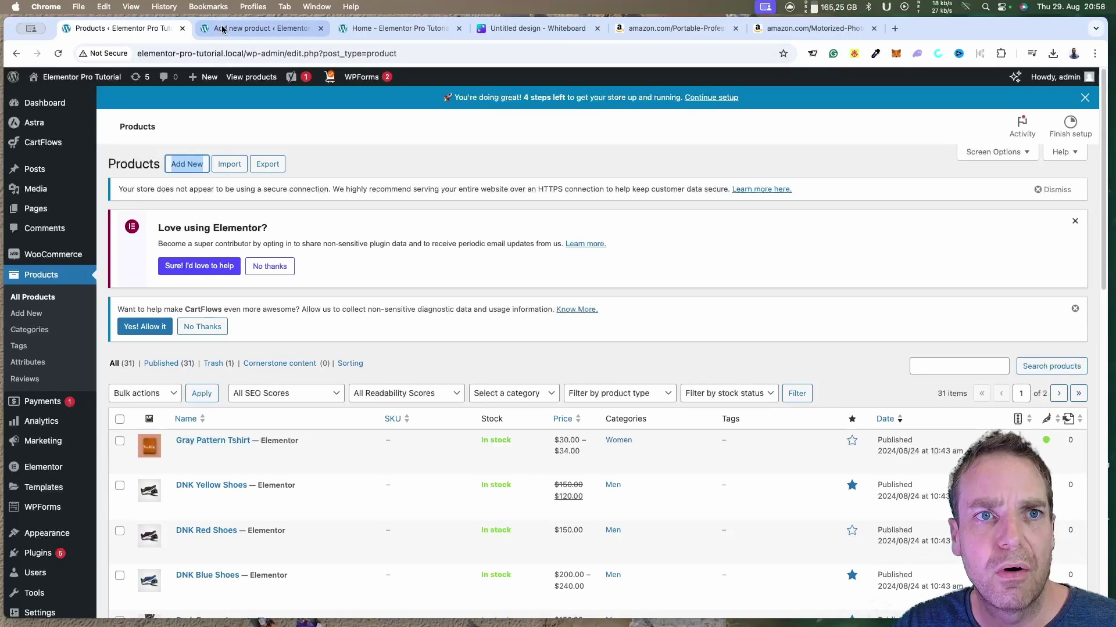
{"action": "left_click", "coordinate": [239, 30]}
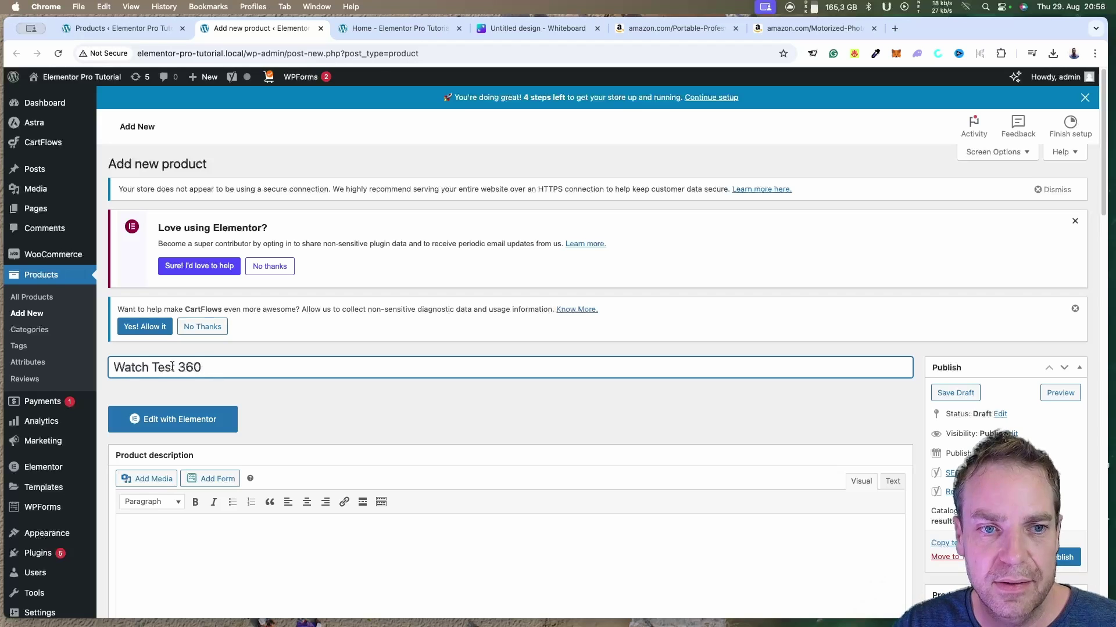
{"action": "scroll", "coordinate": [424, 453], "scroll_direction": "down", "scroll_amount": 4}
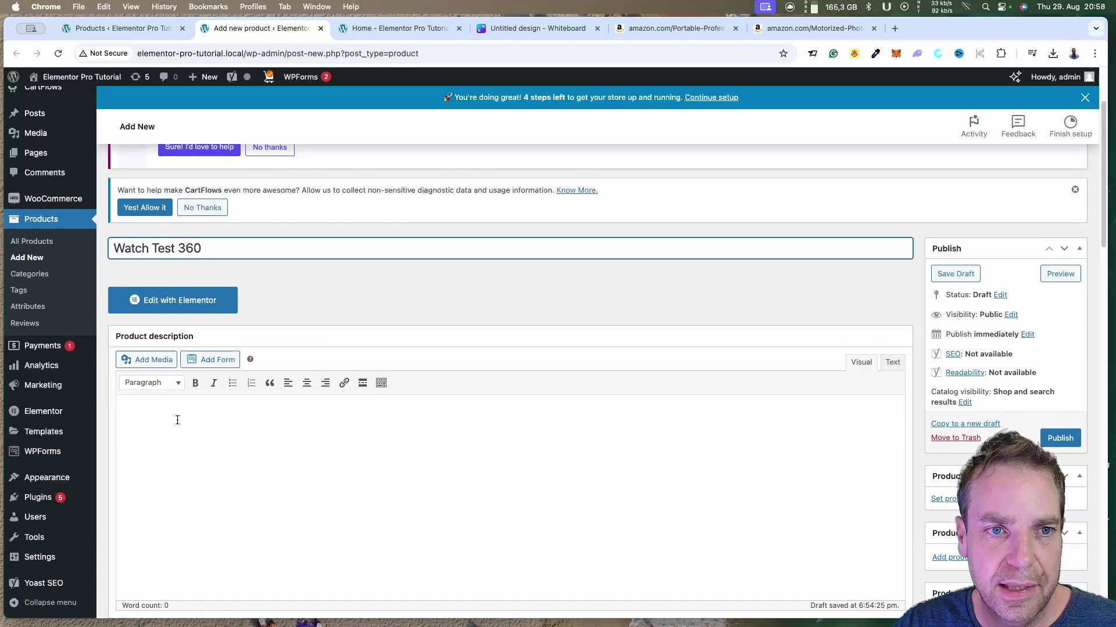
{"action": "left_click", "coordinate": [177, 420]}
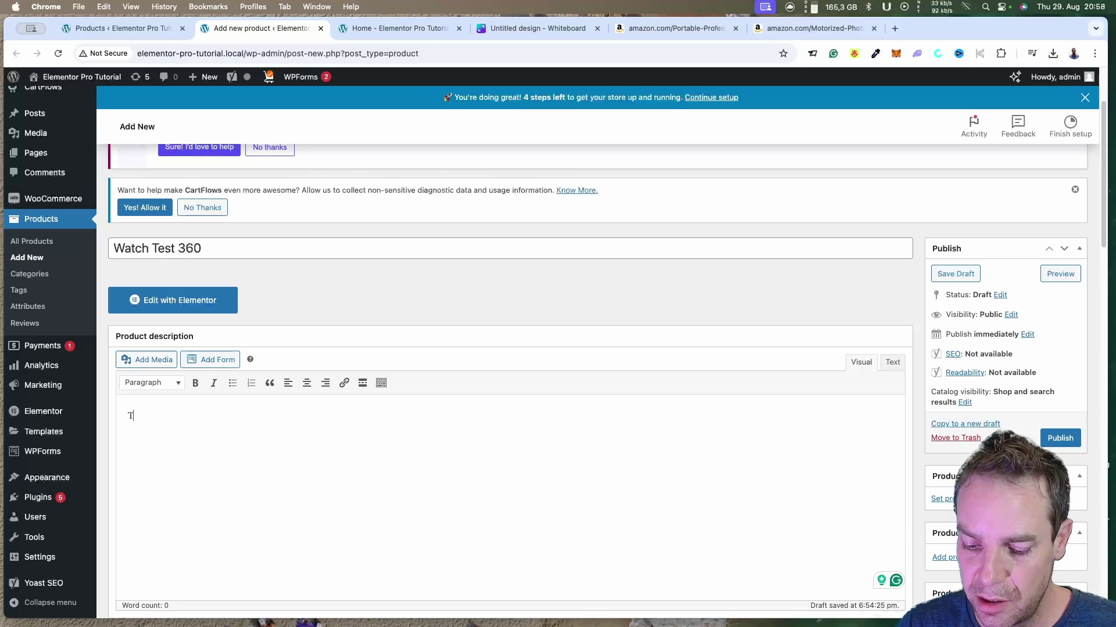
{"action": "type", "text": "This is a c"}
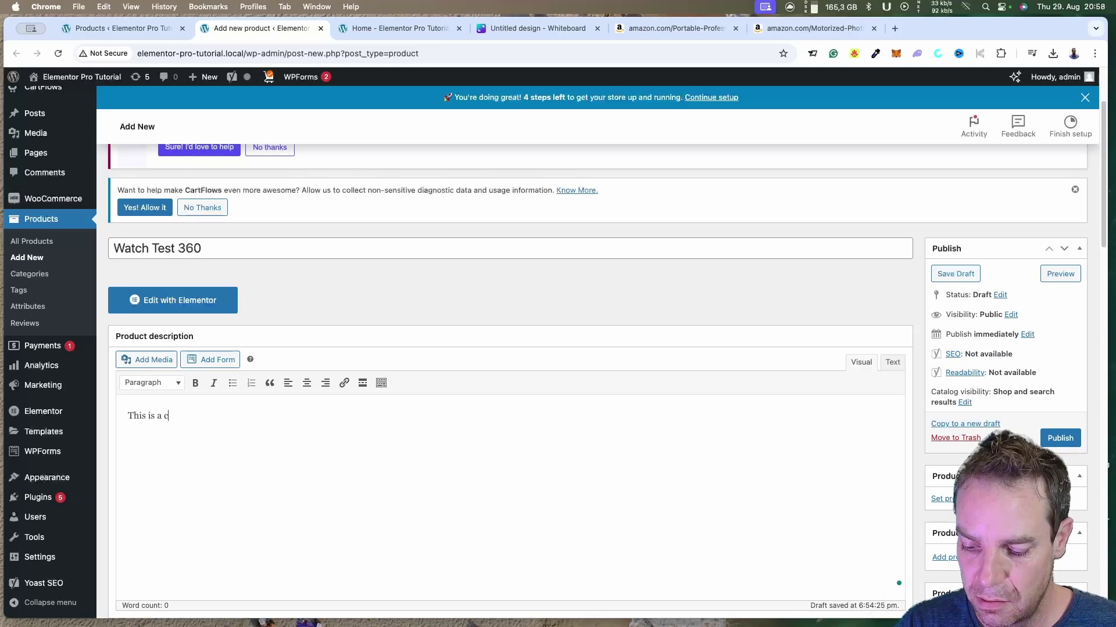
{"action": "type", "text": "ool W"}
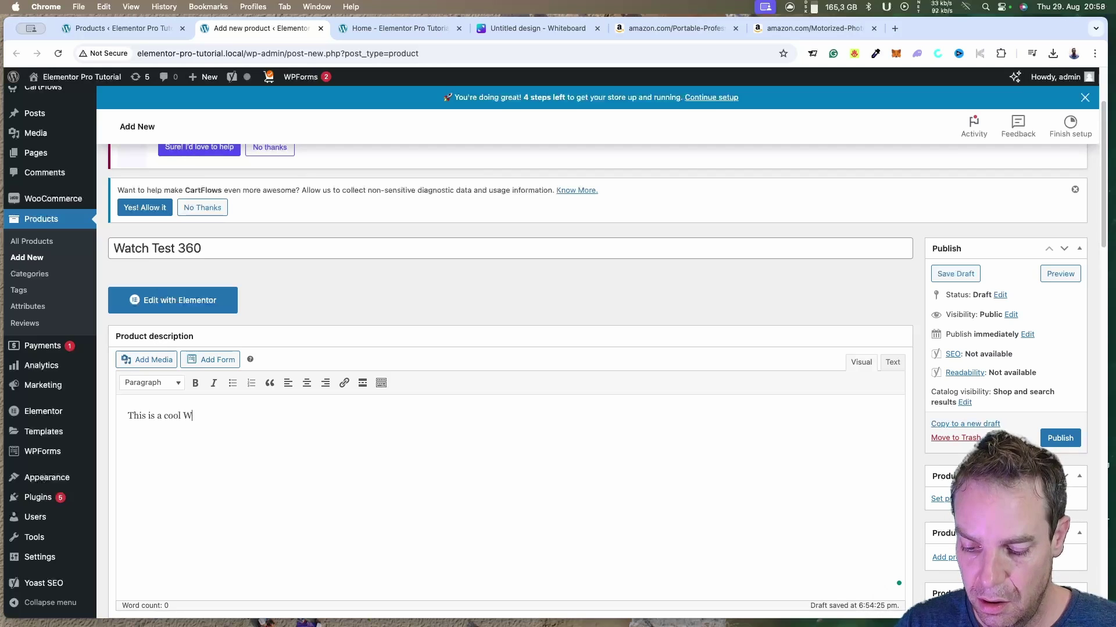
{"action": "type", "text": "atch..."}
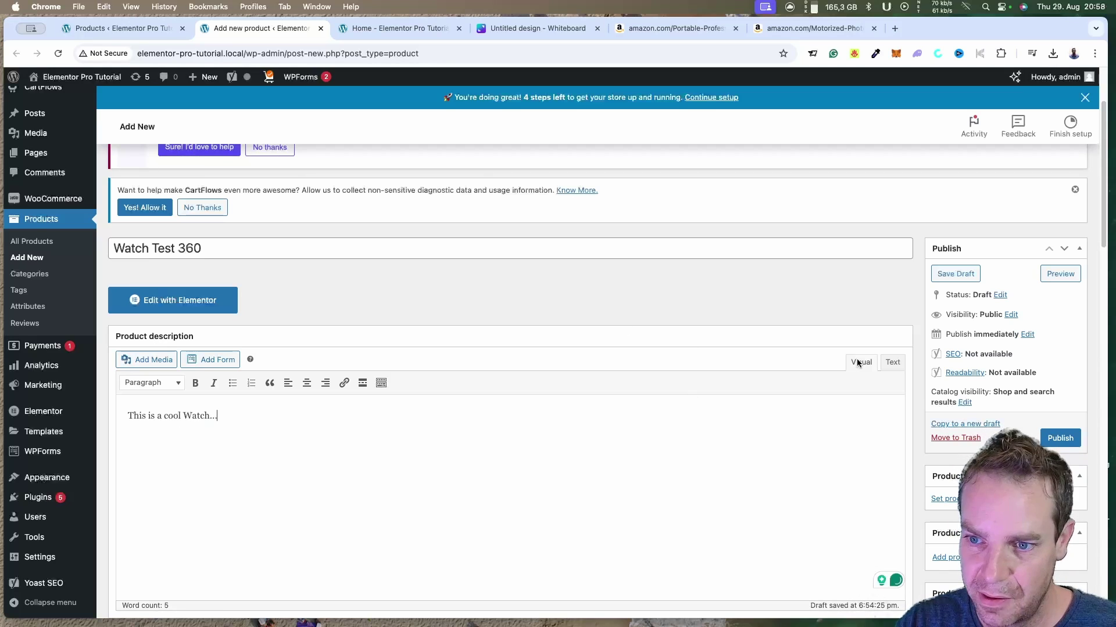
Upload 01-1.jpg from the Watch folder and set it as the product image.
{"action": "scroll", "coordinate": [916, 351], "scroll_direction": "down", "scroll_amount": 3}
{"action": "scroll", "coordinate": [916, 351], "scroll_direction": "down", "scroll_amount": 2}
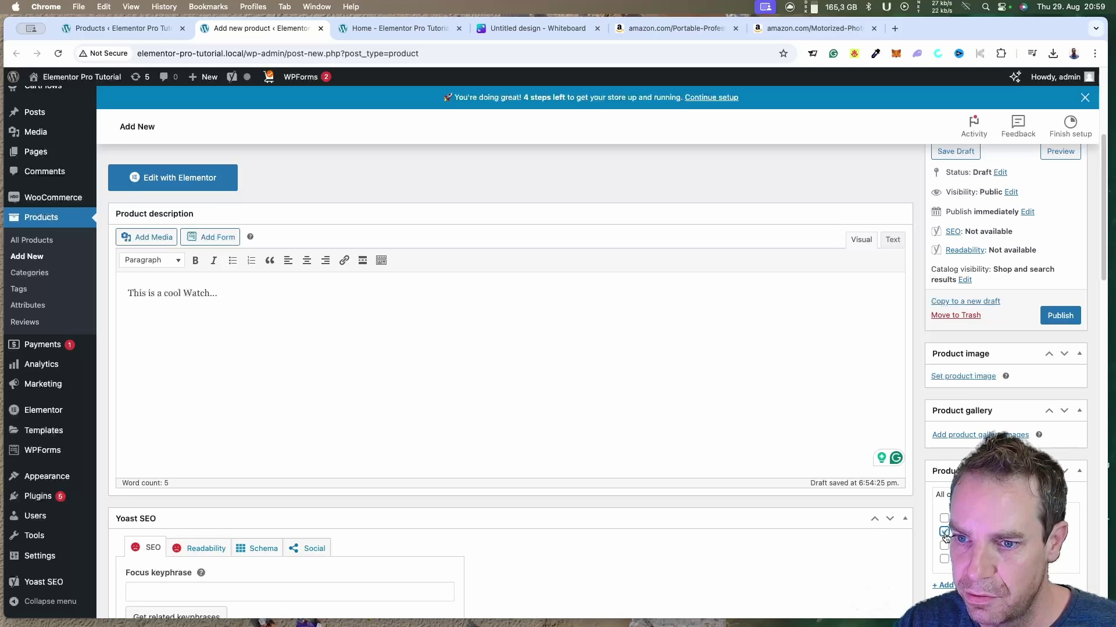
{"action": "left_click", "coordinate": [964, 377]}
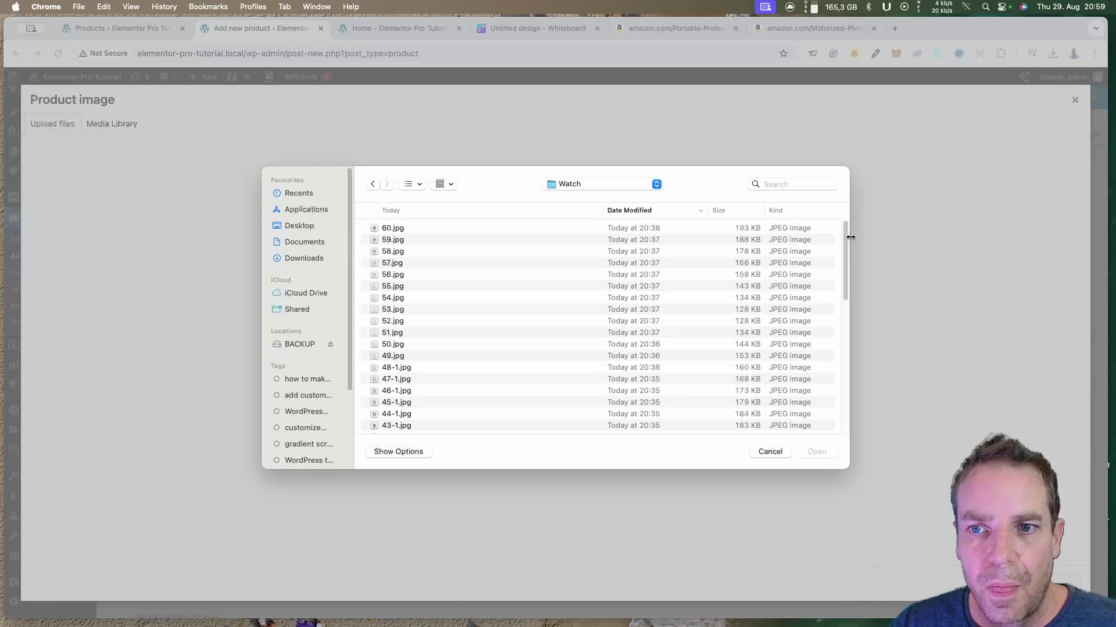
{"action": "left_click_drag", "start_coordinate": [845, 239], "coordinate": [857, 373]}
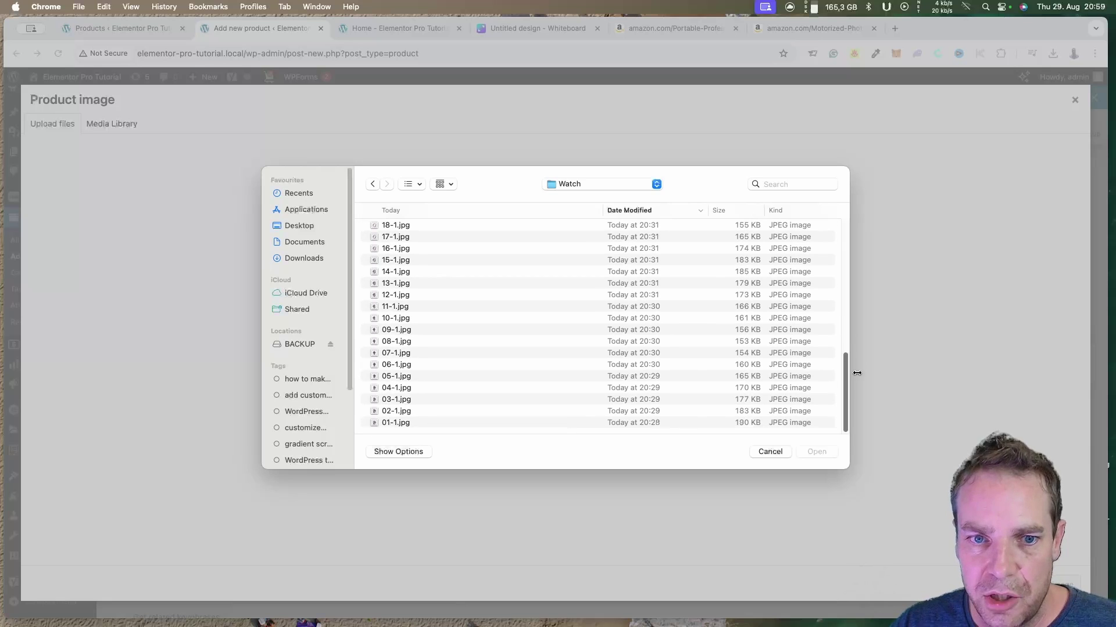
{"action": "scroll", "coordinate": [848, 372], "scroll_direction": "up", "scroll_amount": 10}
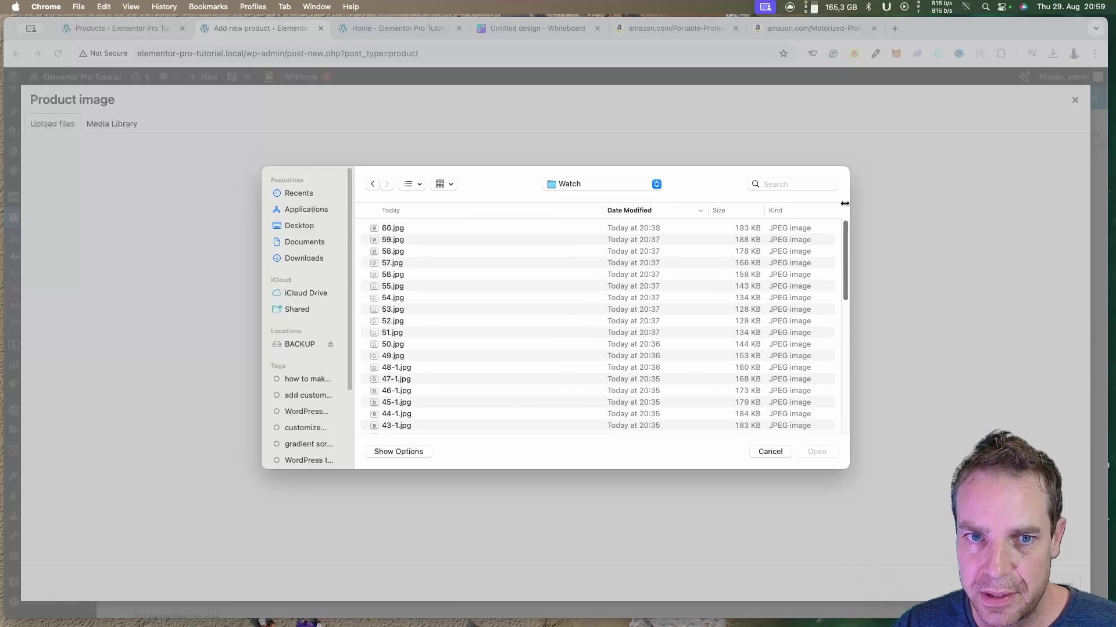
{"action": "left_click_drag", "start_coordinate": [845, 228], "coordinate": [845, 273]}
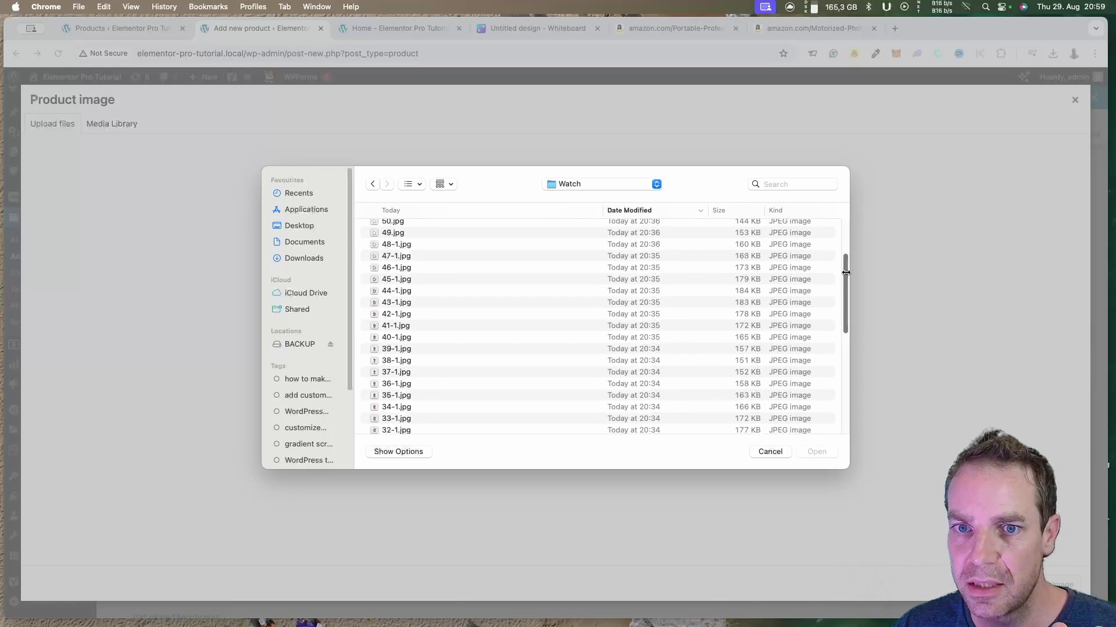
{"action": "left_click_drag", "start_coordinate": [845, 273], "coordinate": [845, 225]}
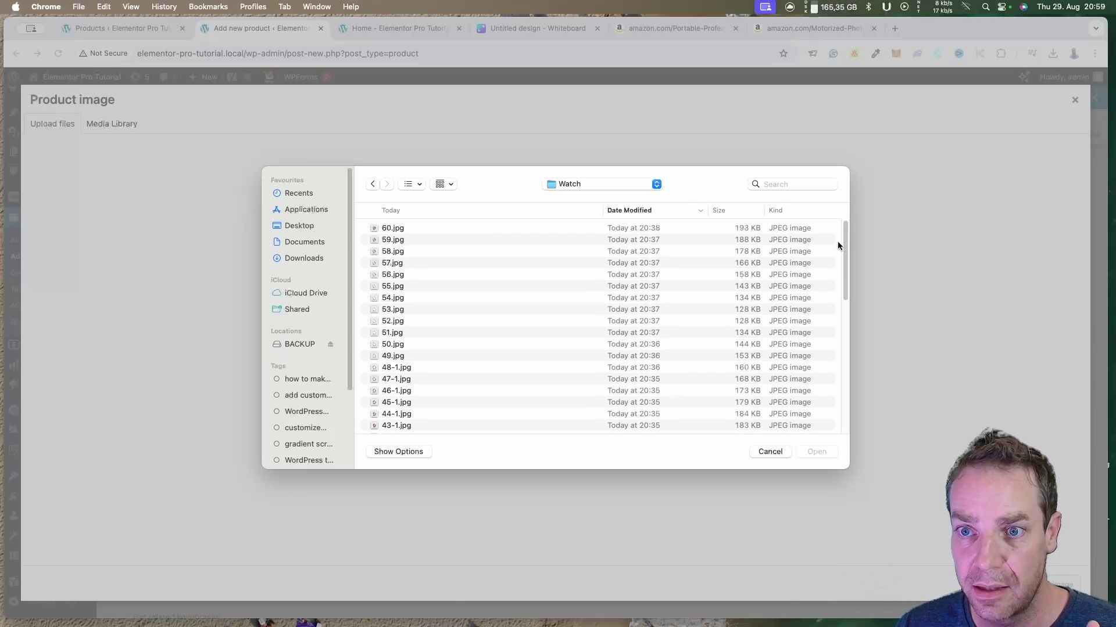
{"action": "left_click_drag", "start_coordinate": [848, 247], "coordinate": [846, 433]}
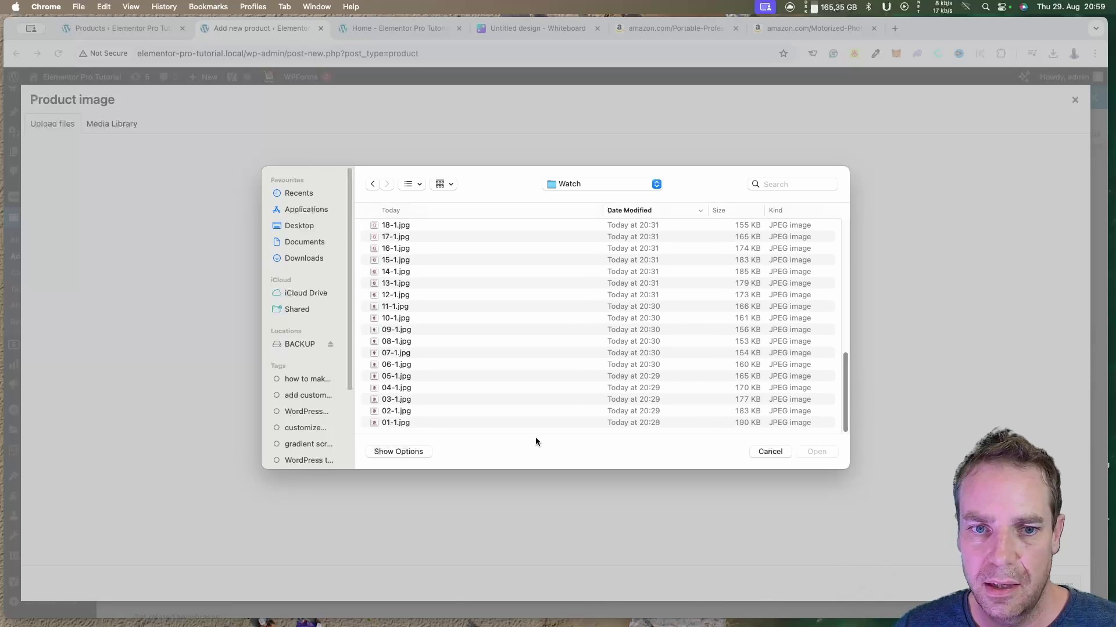
{"action": "left_click", "coordinate": [401, 424]}
{"action": "left_click", "coordinate": [815, 452]}
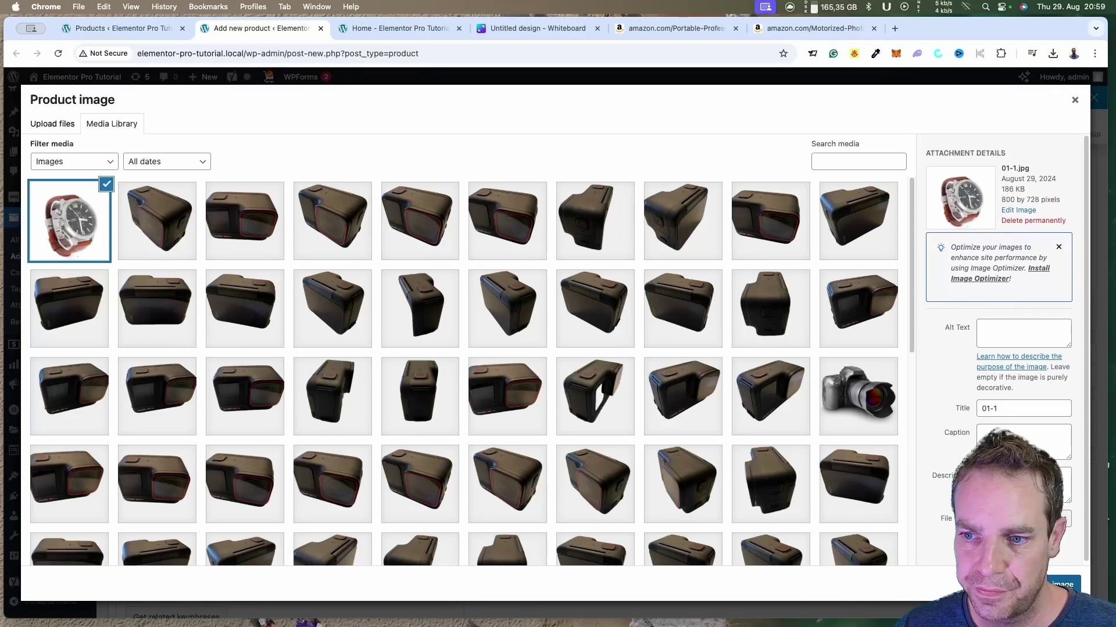
{"action": "left_click", "coordinate": [1062, 585]}
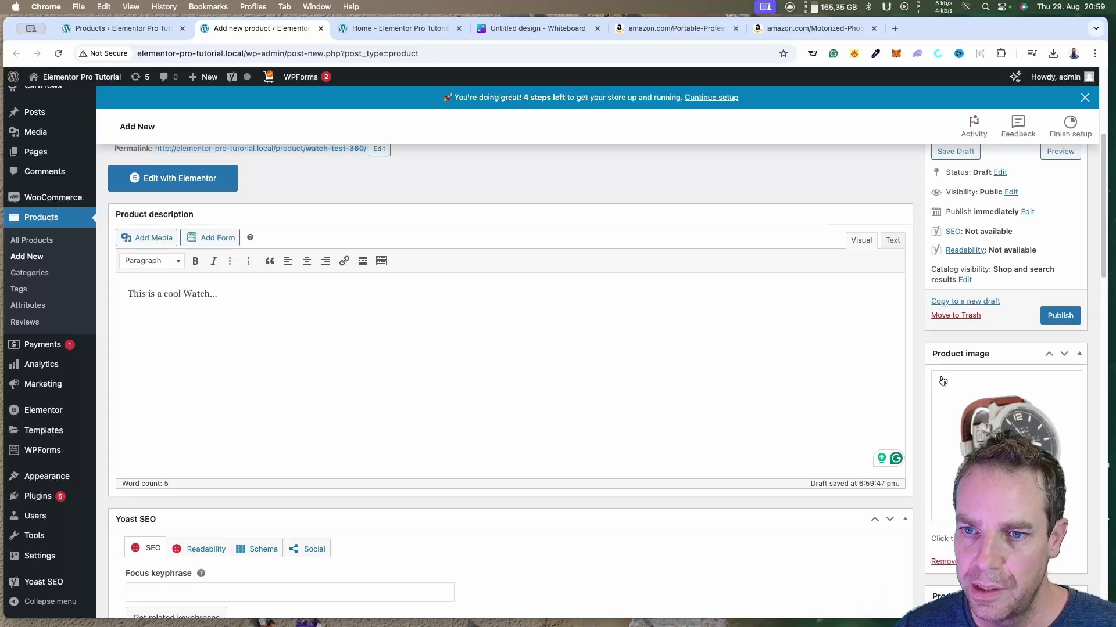
Upload 02-1.jpg, 03-1.jpg and 04-1.jpg from the Watch folder and add them to the product gallery.
{"action": "scroll", "coordinate": [916, 491], "scroll_direction": "down", "scroll_amount": 4}
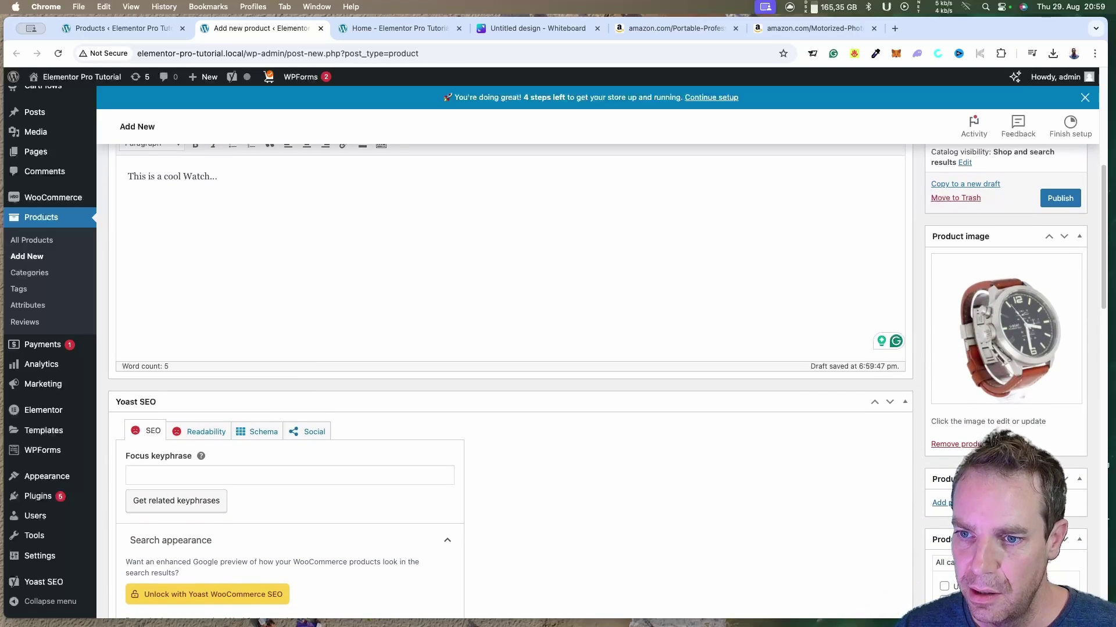
{"action": "left_click", "coordinate": [940, 504]}
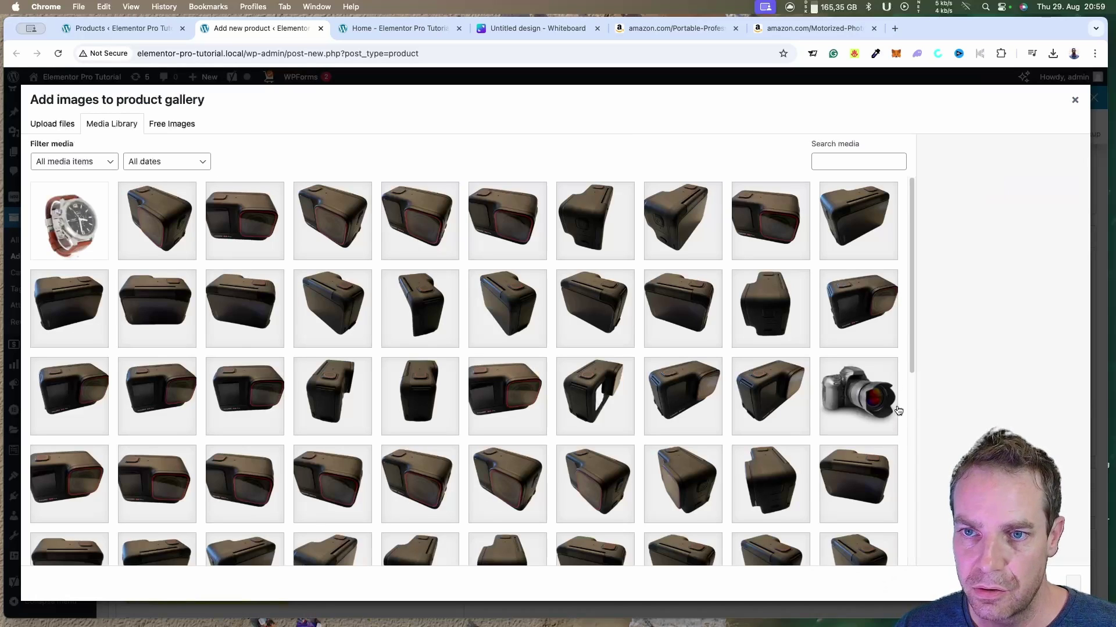
{"action": "left_click", "coordinate": [51, 128]}
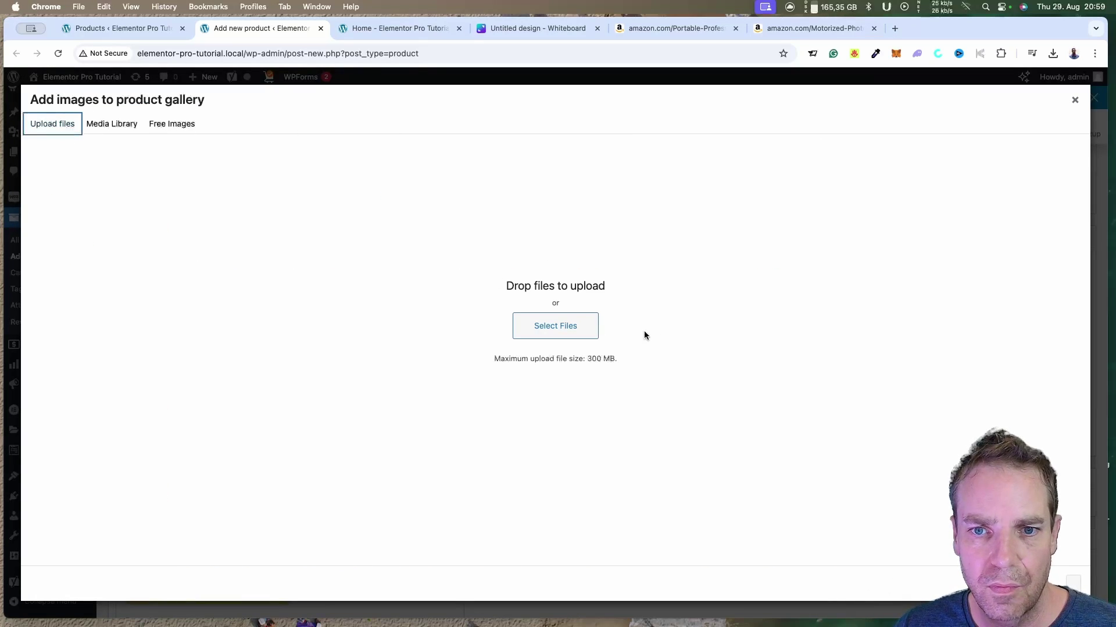
{"action": "left_click", "coordinate": [540, 323]}
{"action": "scroll", "coordinate": [473, 416], "scroll_direction": "down", "scroll_amount": 15}
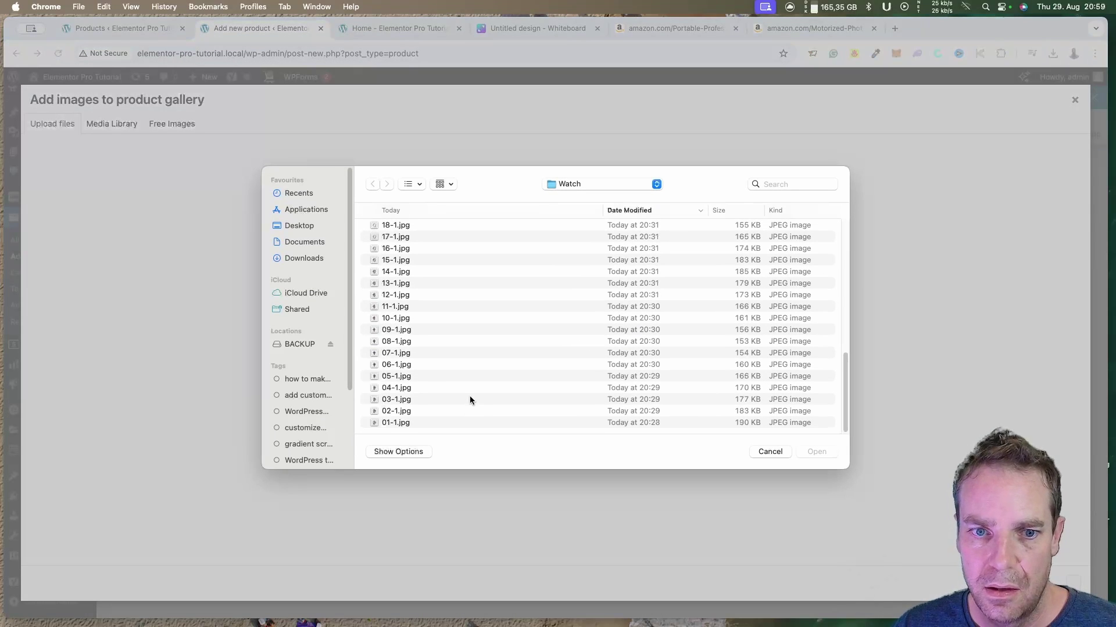
{"action": "left_click", "coordinate": [400, 411]}
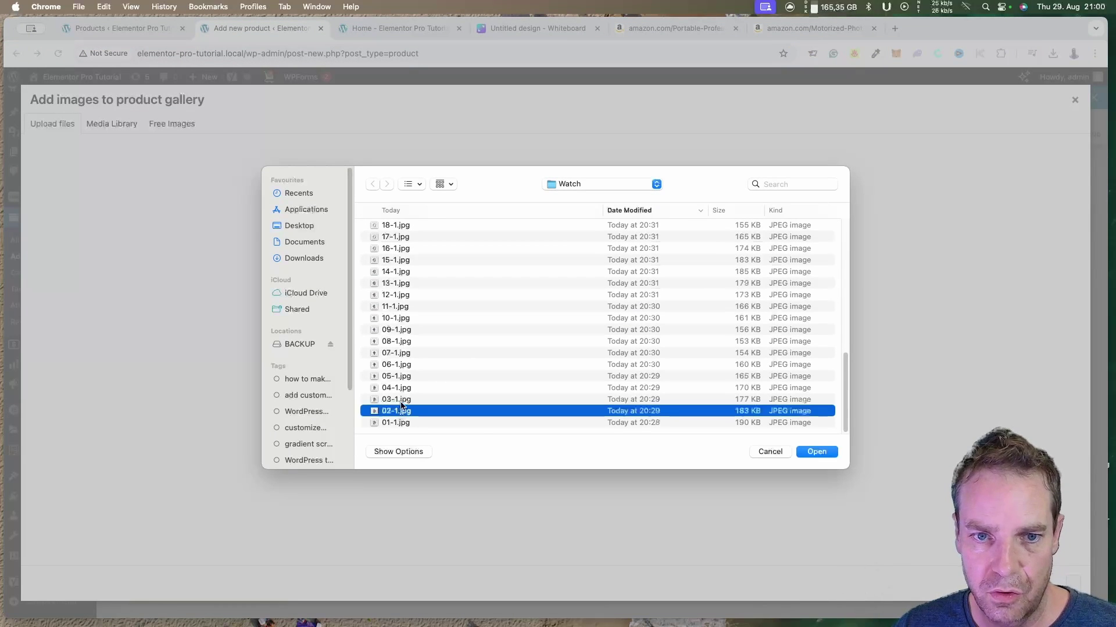
{"action": "left_click", "coordinate": [401, 399], "text": "shift"}
{"action": "left_click", "coordinate": [401, 388], "text": "shift"}
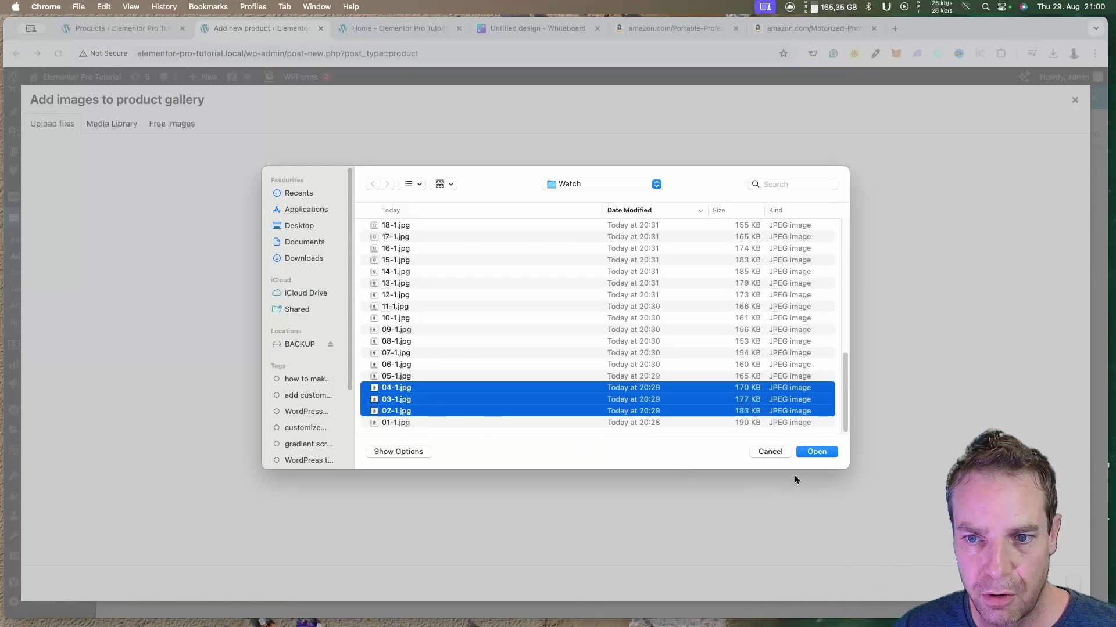
{"action": "left_click", "coordinate": [815, 452]}
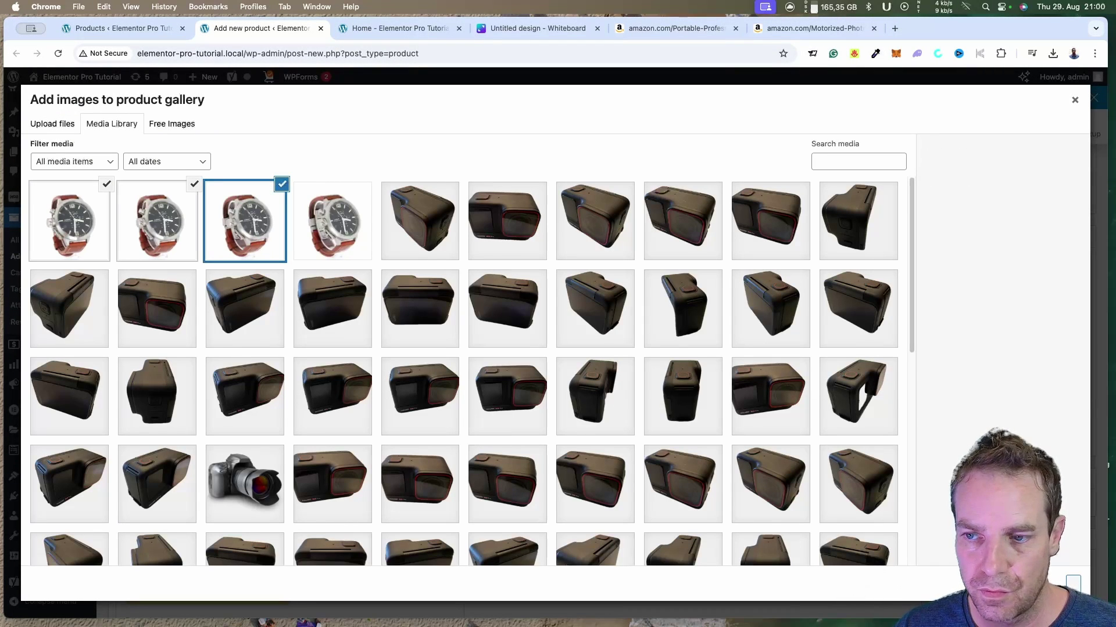
{"action": "left_click", "coordinate": [1067, 584]}
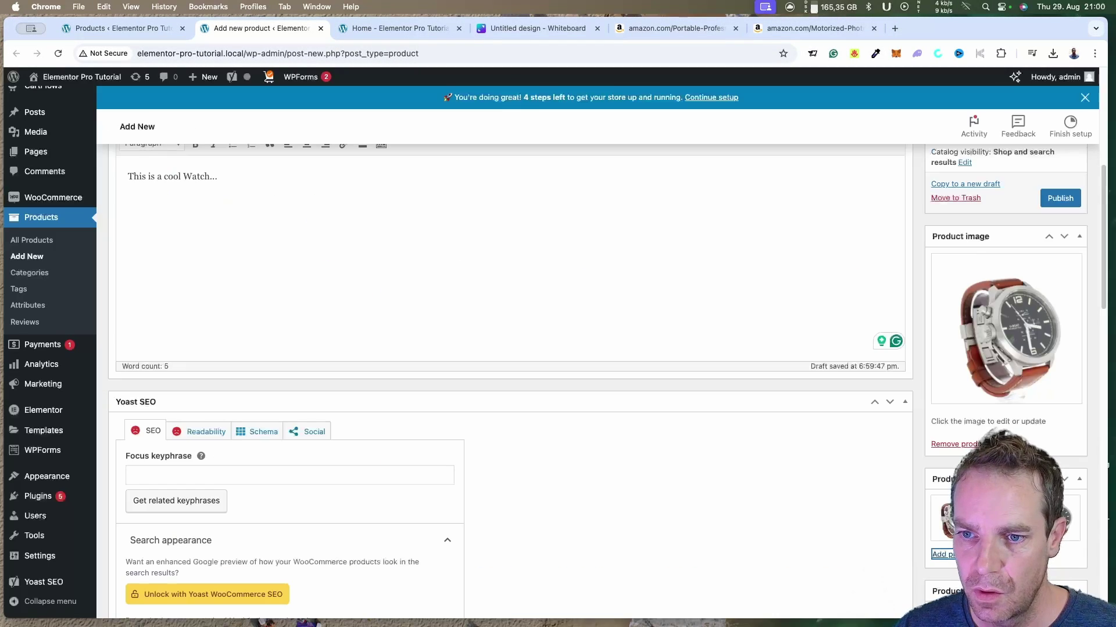
Set the product's regular price to 10 and its sale price to 5 dollars.
{"action": "scroll", "coordinate": [1099, 252], "scroll_direction": "down", "scroll_amount": 1}
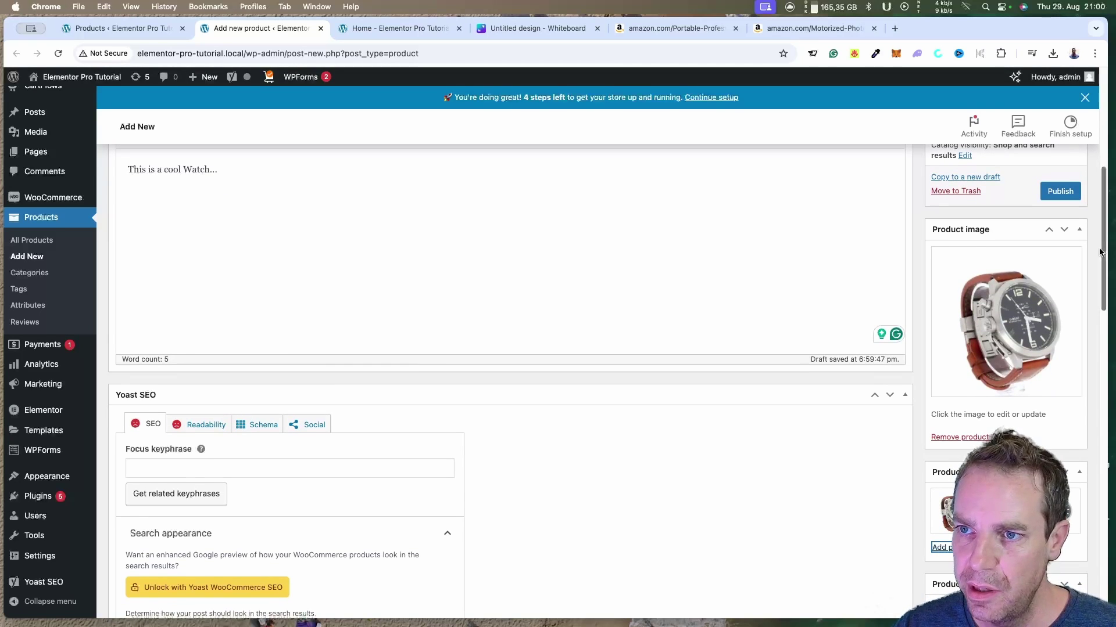
{"action": "left_click_drag", "start_coordinate": [1099, 251], "coordinate": [1114, 496]}
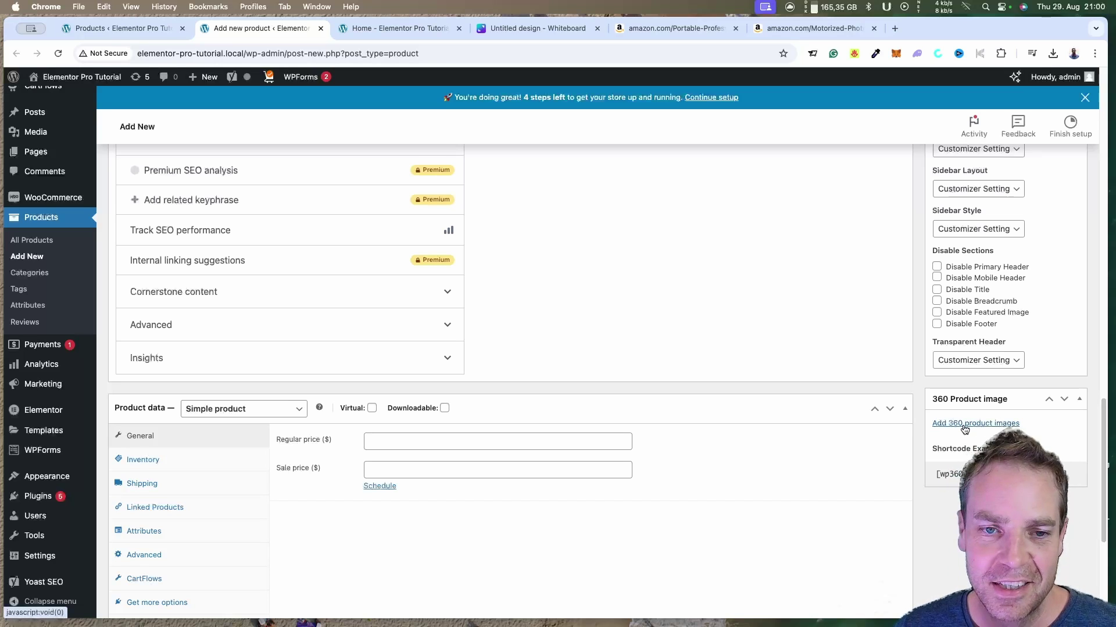
{"action": "left_click", "coordinate": [384, 440]}
{"action": "type", "text": "10"}
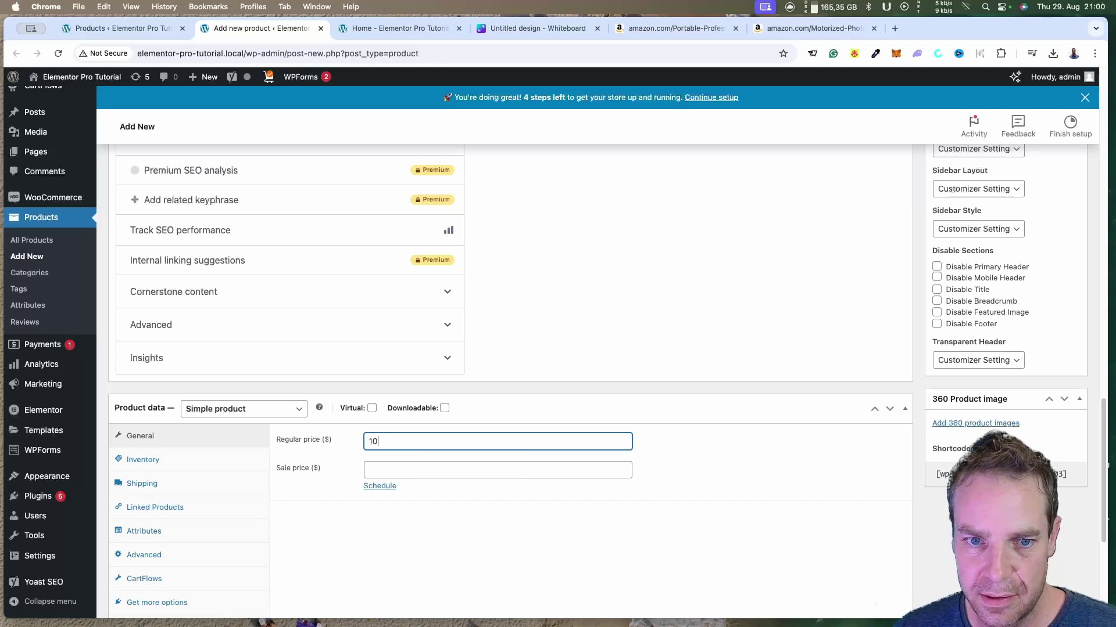
{"action": "left_click", "coordinate": [527, 539]}
{"action": "left_click", "coordinate": [192, 462]}
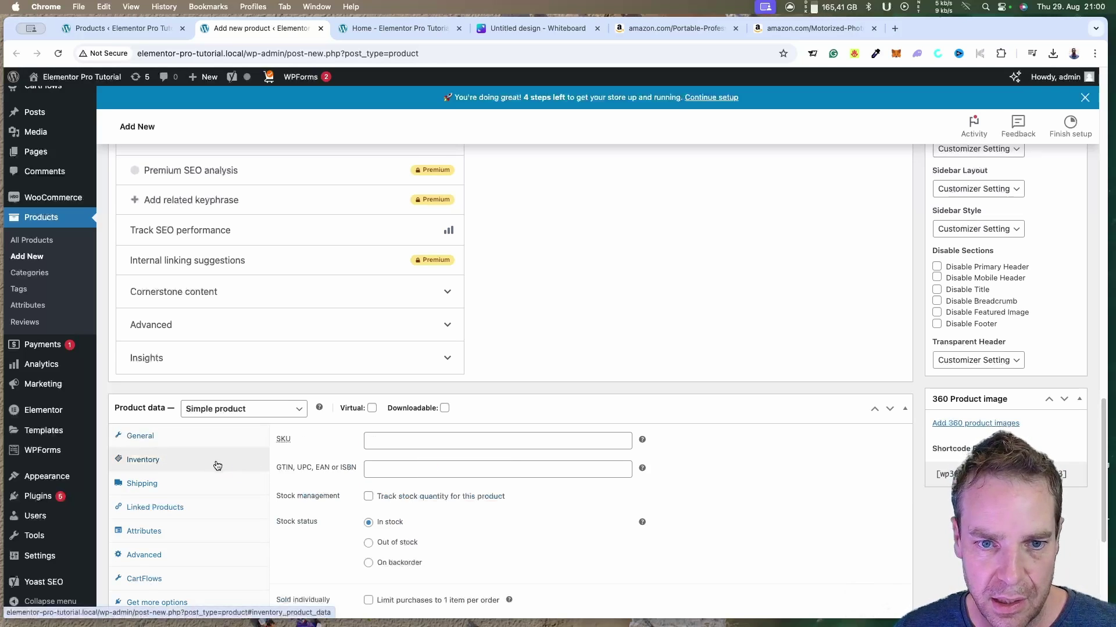
{"action": "left_click", "coordinate": [153, 437]}
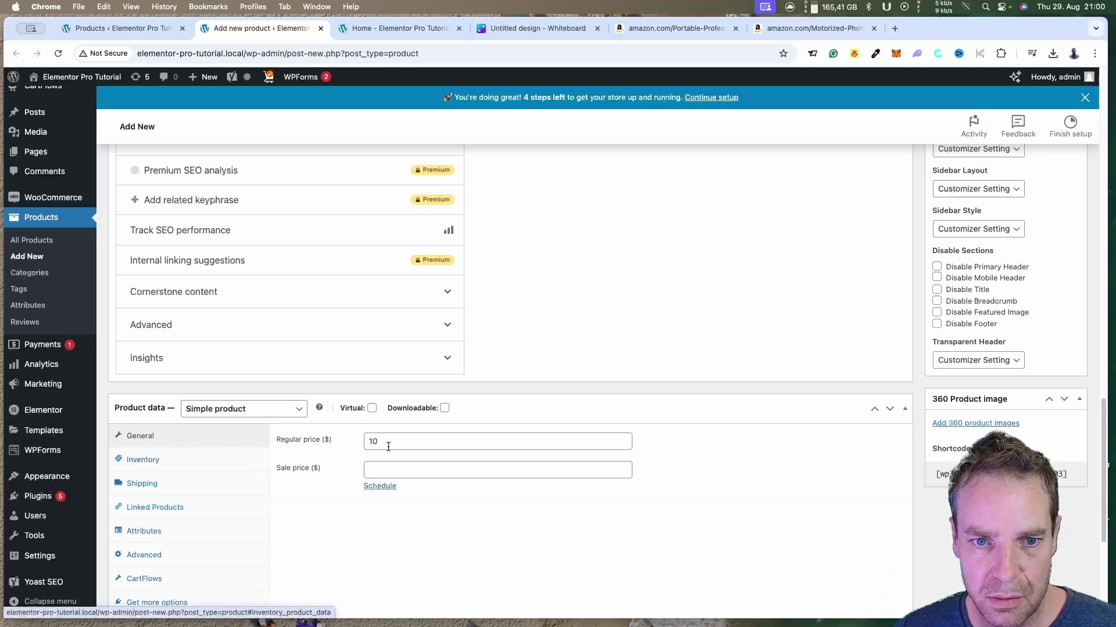
{"action": "left_click", "coordinate": [383, 470]}
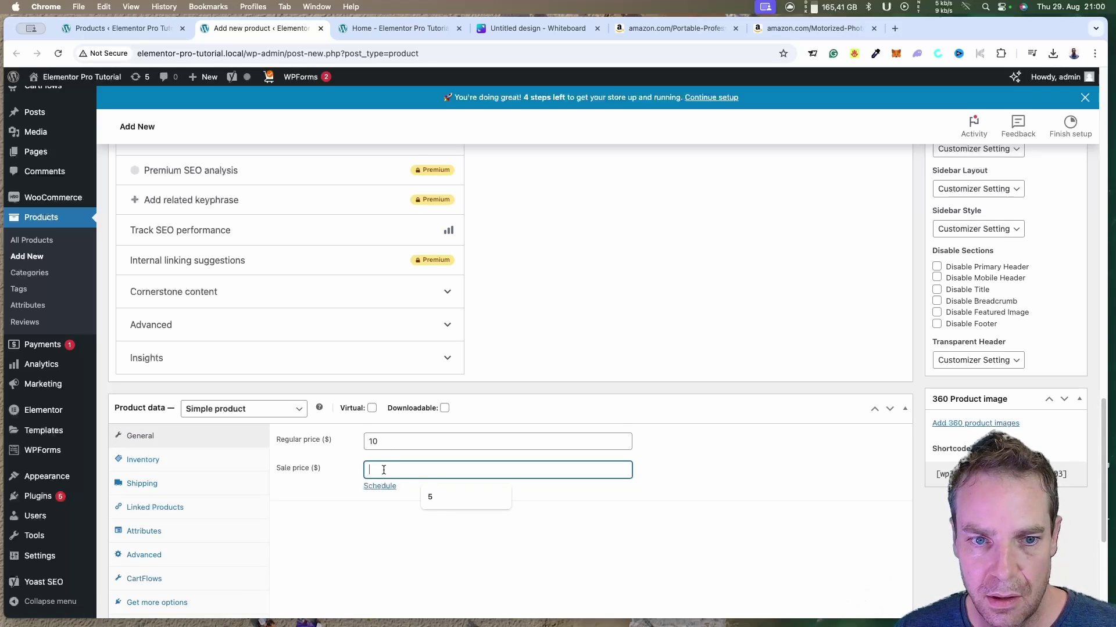
{"action": "type", "text": "5"}
{"action": "left_click", "coordinate": [742, 507]}
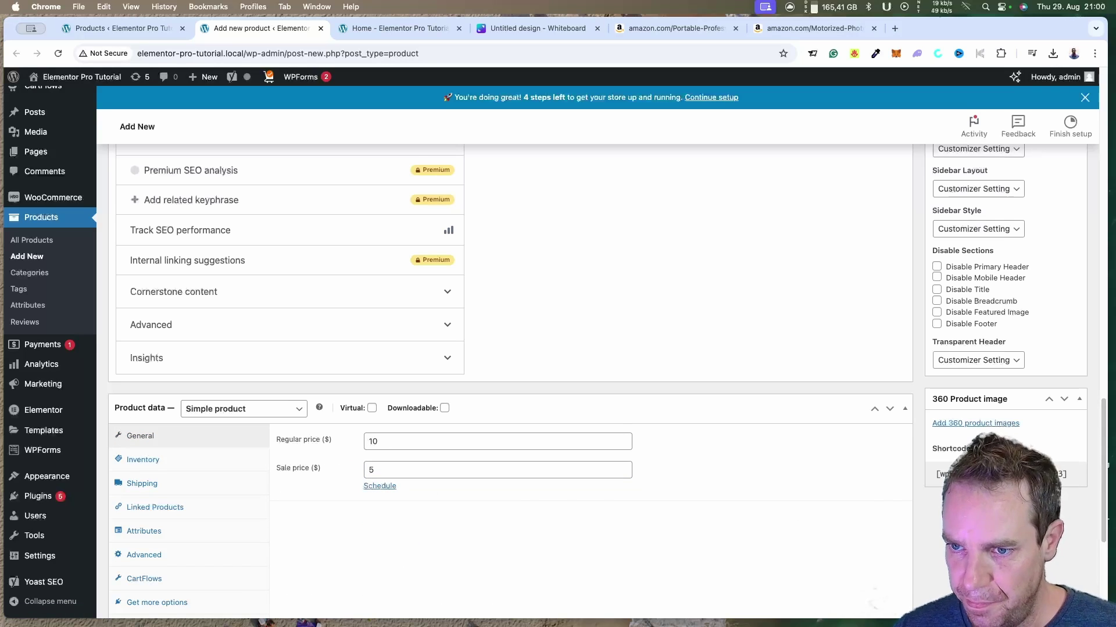
Upload every watch photo from 01-1.jpg through 60.jpg in the Watch folder for the 360 product images.
{"action": "left_click", "coordinate": [980, 427]}
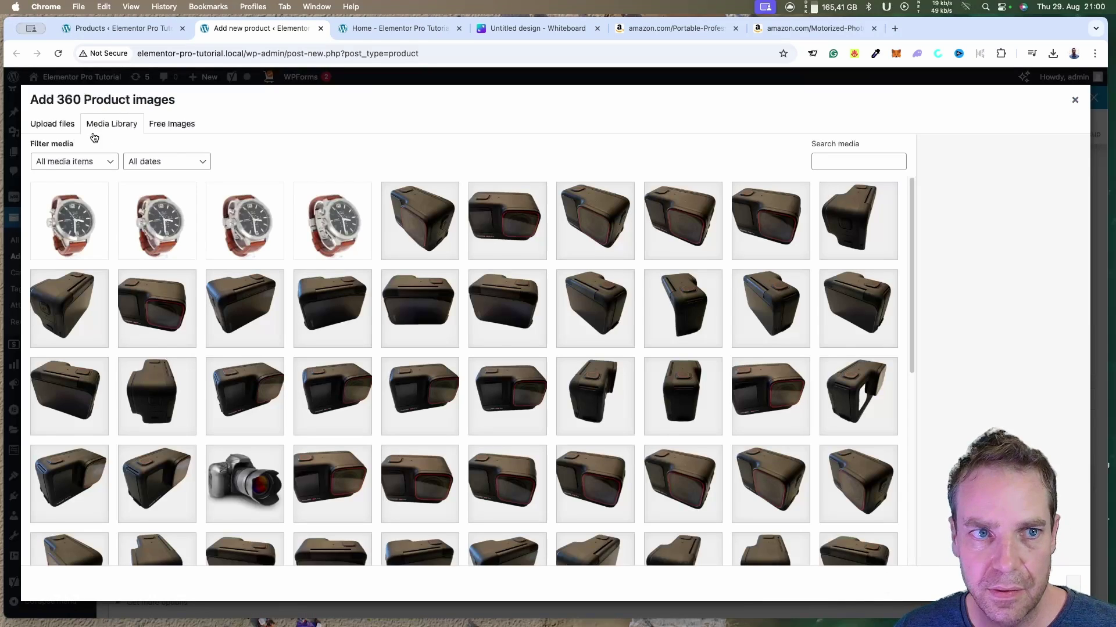
{"action": "left_click", "coordinate": [57, 133]}
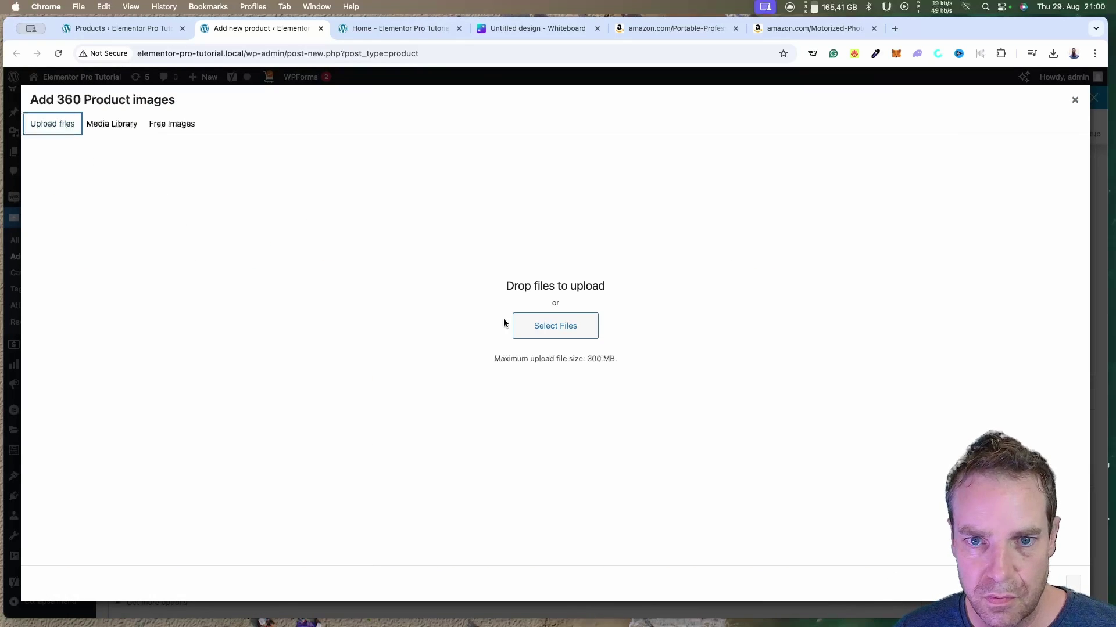
{"action": "left_click", "coordinate": [548, 329]}
{"action": "scroll", "coordinate": [526, 371], "scroll_direction": "down", "scroll_amount": 15}
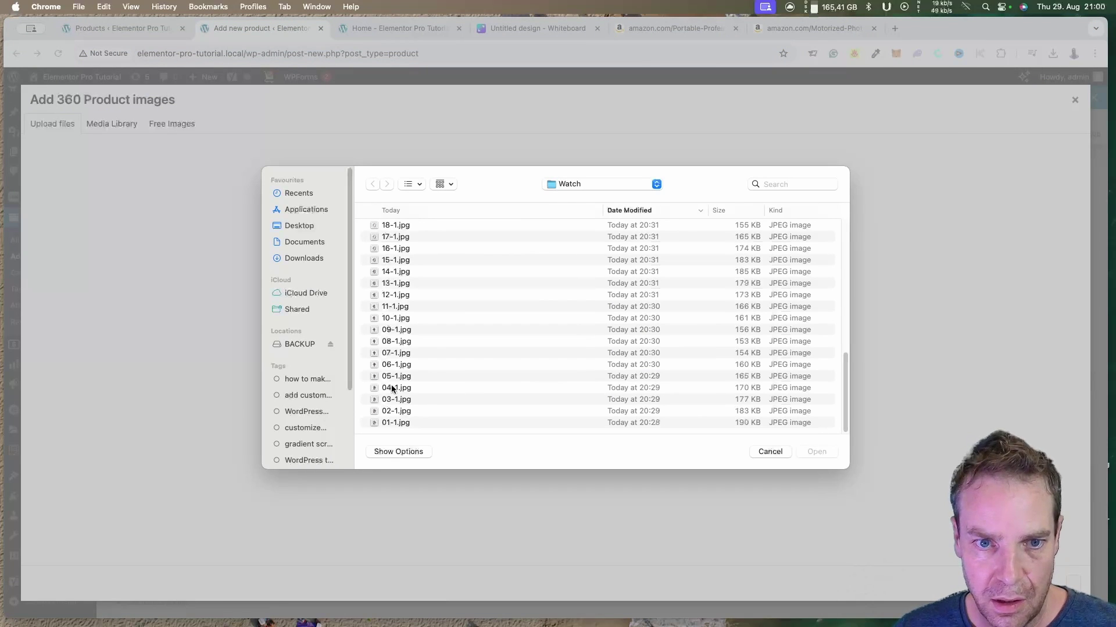
{"action": "left_click", "coordinate": [394, 377]}
{"action": "scroll", "coordinate": [458, 367], "scroll_direction": "up", "scroll_amount": 10}
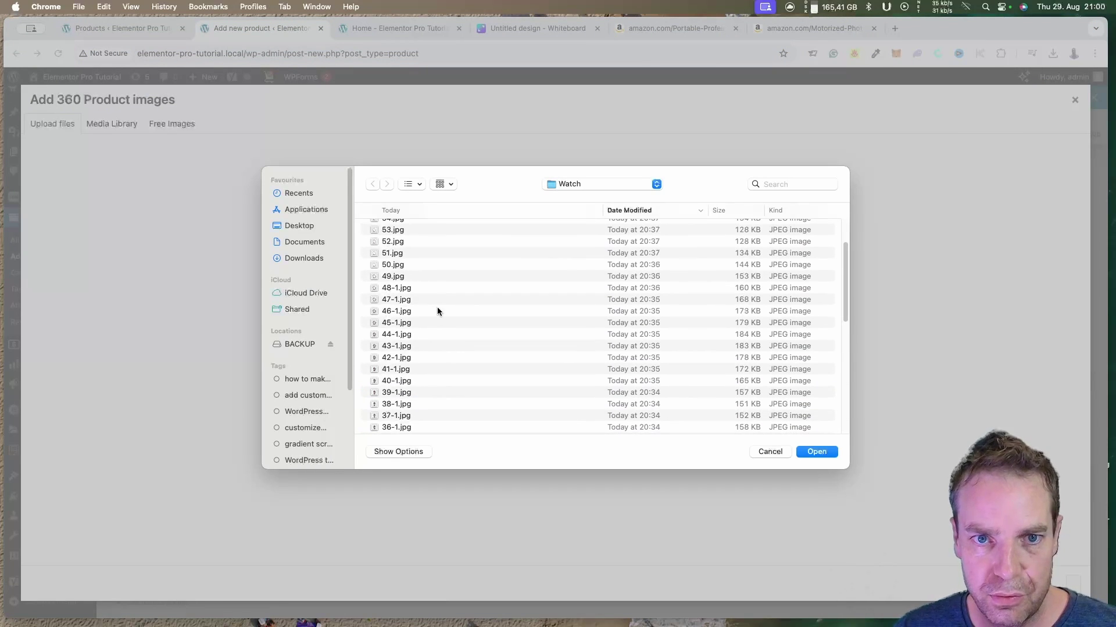
{"action": "scroll", "coordinate": [418, 278], "scroll_direction": "up", "scroll_amount": 3}
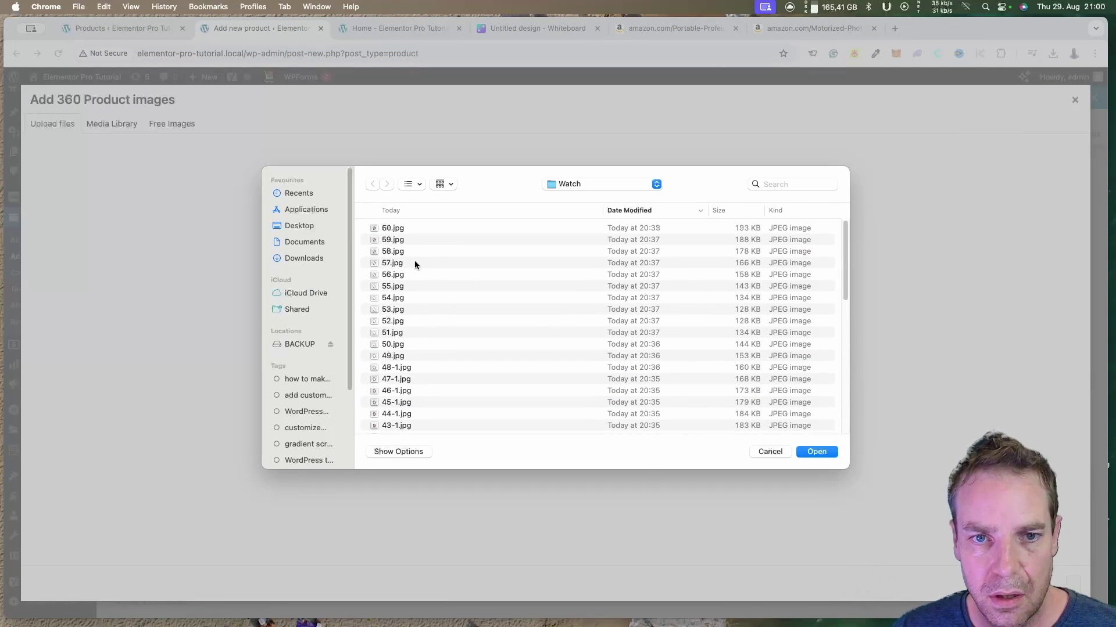
{"action": "left_click", "coordinate": [409, 228]}
{"action": "left_click_drag", "start_coordinate": [845, 256], "coordinate": [845, 400]}
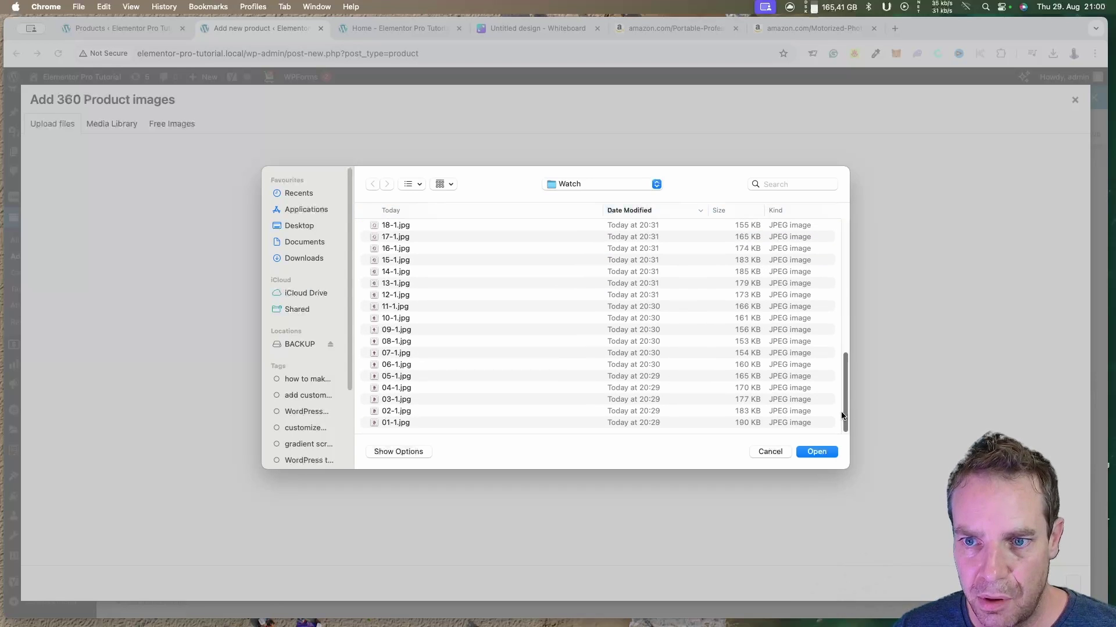
{"action": "left_click", "coordinate": [397, 423], "text": "shift"}
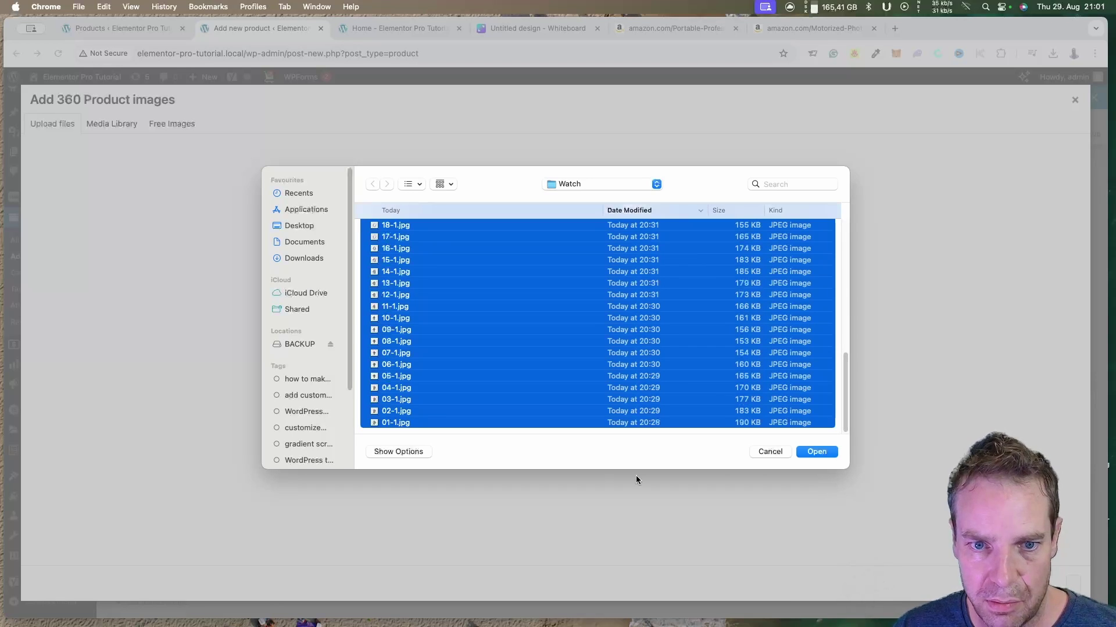
{"action": "left_click", "coordinate": [817, 452]}
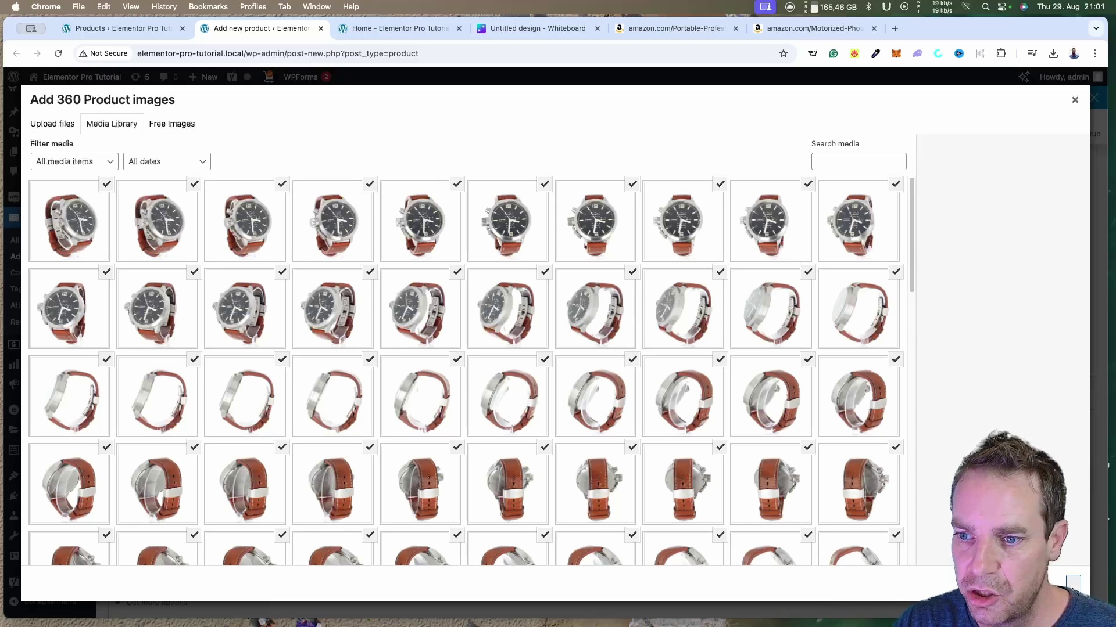
Add the uploaded watch photos to the product's 360 images and look over their thumbnails.
{"action": "left_click", "coordinate": [1072, 587]}
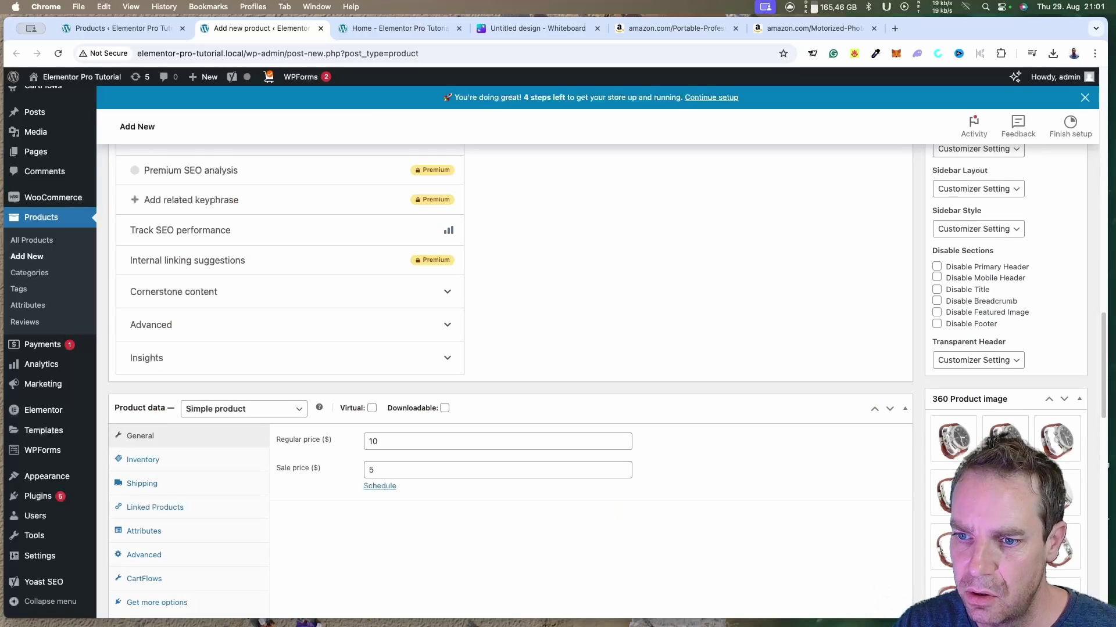
{"action": "scroll", "coordinate": [1090, 426], "scroll_direction": "down", "scroll_amount": 3}
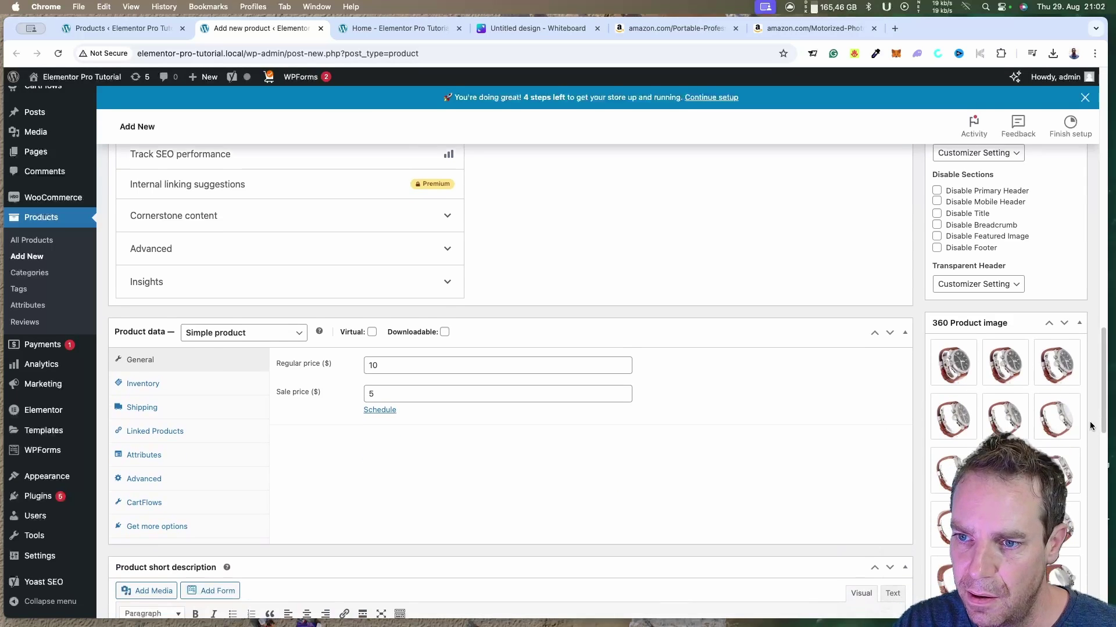
{"action": "scroll", "coordinate": [1090, 426], "scroll_direction": "down", "scroll_amount": 3}
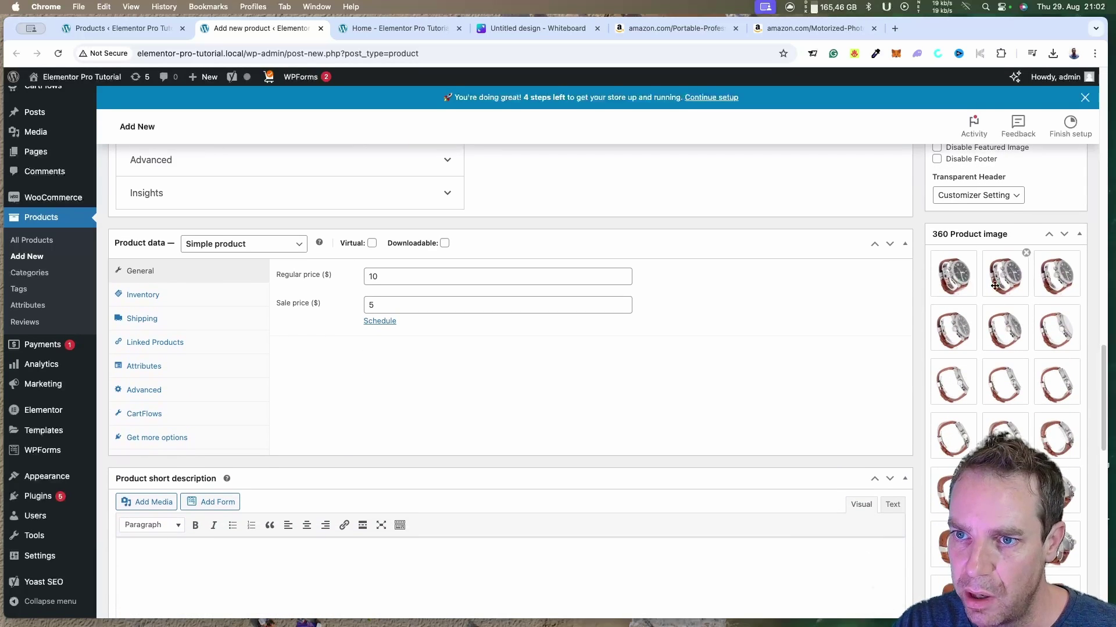
Review the end of the 360 product images and their shortcode, and publish the watch product.
{"action": "left_click_drag", "start_coordinate": [1103, 352], "coordinate": [1101, 531]}
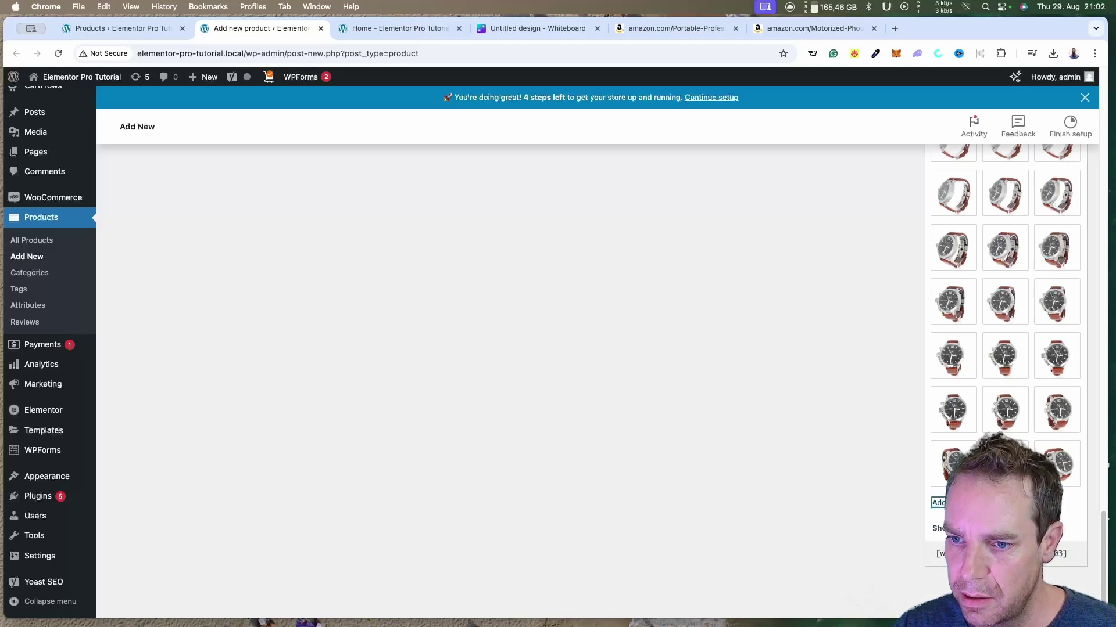
{"action": "left_click", "coordinate": [936, 555]}
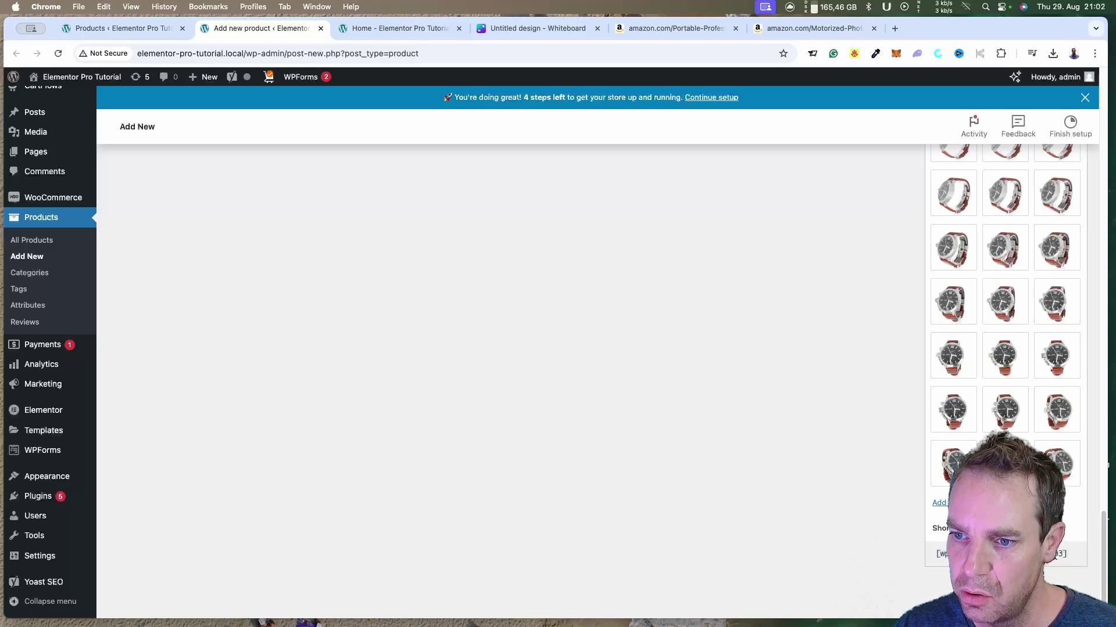
{"action": "scroll", "coordinate": [1094, 370], "scroll_direction": "up", "scroll_amount": 10}
{"action": "scroll", "coordinate": [1094, 370], "scroll_direction": "up", "scroll_amount": 15}
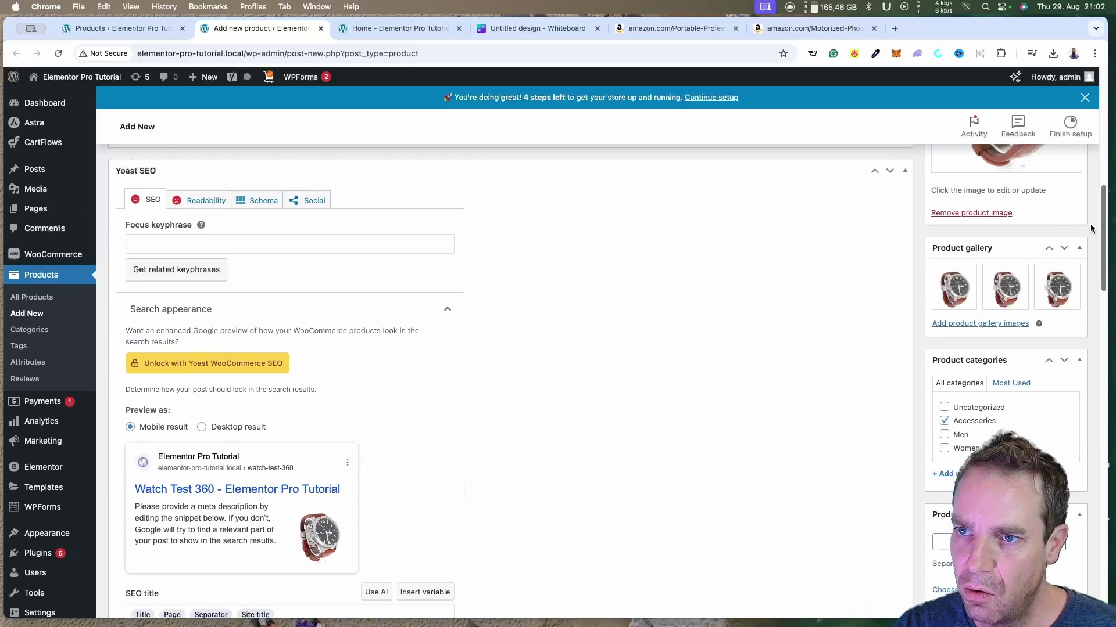
{"action": "left_click", "coordinate": [1060, 328]}
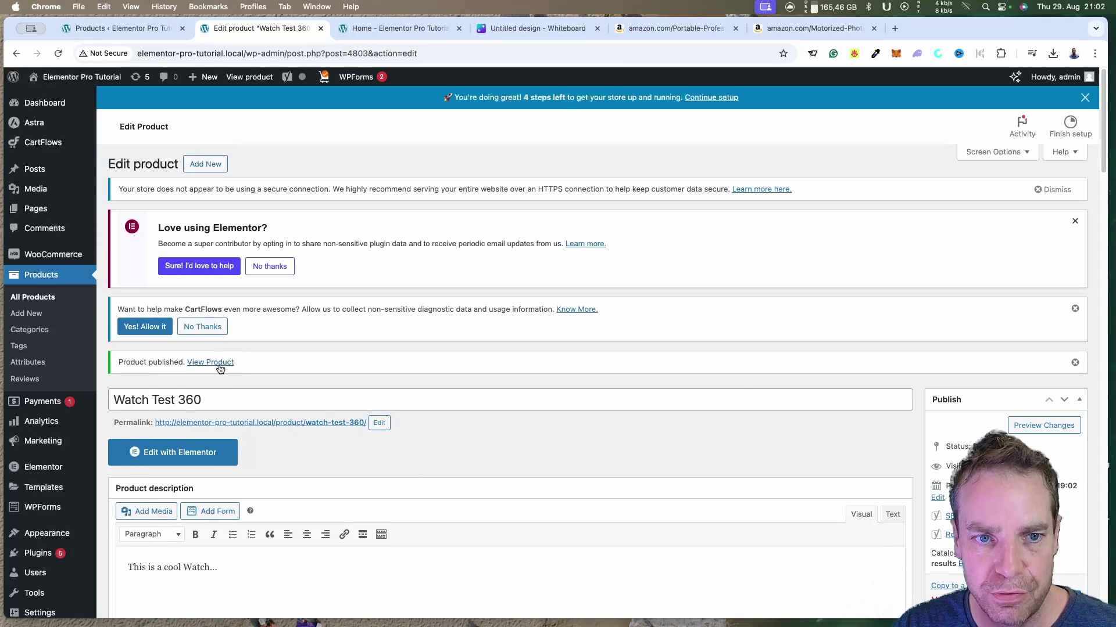
Open the published watch product's page in a new tab and look over its image gallery.
{"action": "right_click", "coordinate": [220, 362]}
{"action": "left_click", "coordinate": [231, 371]}
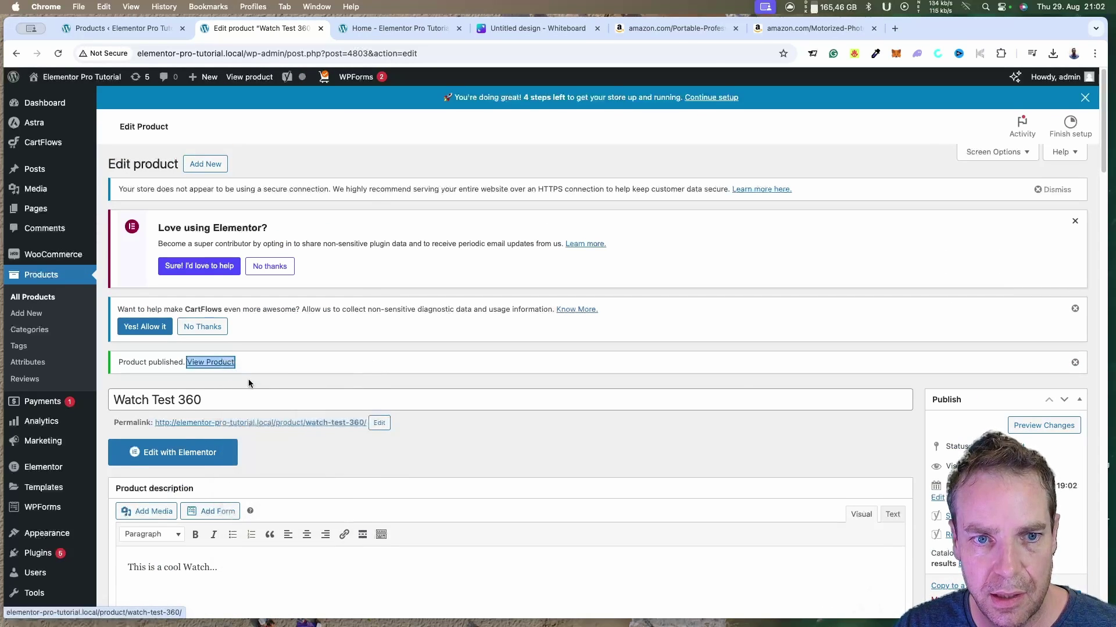
{"action": "left_click", "coordinate": [389, 34]}
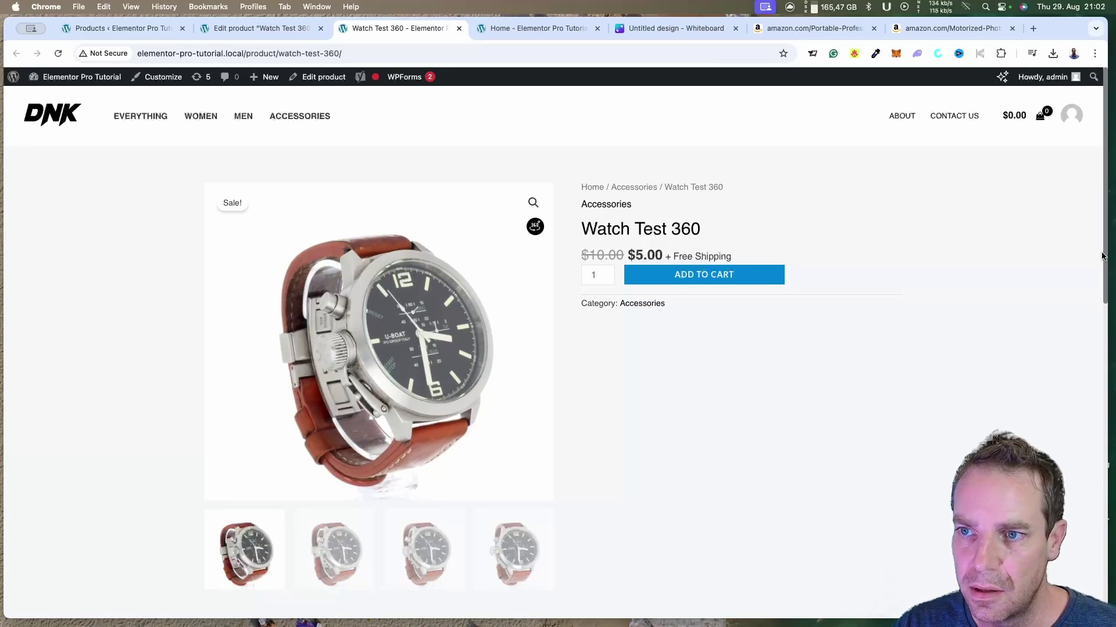
{"action": "left_click_drag", "start_coordinate": [1101, 257], "coordinate": [1107, 274]}
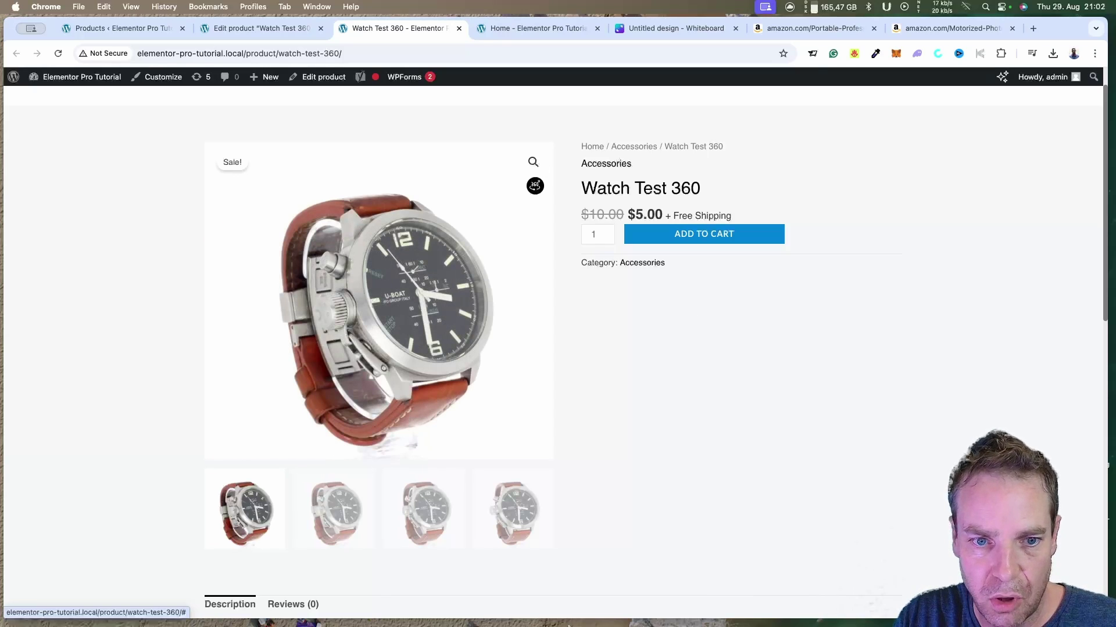
{"action": "left_click", "coordinate": [340, 525]}
{"action": "left_click", "coordinate": [433, 520]}
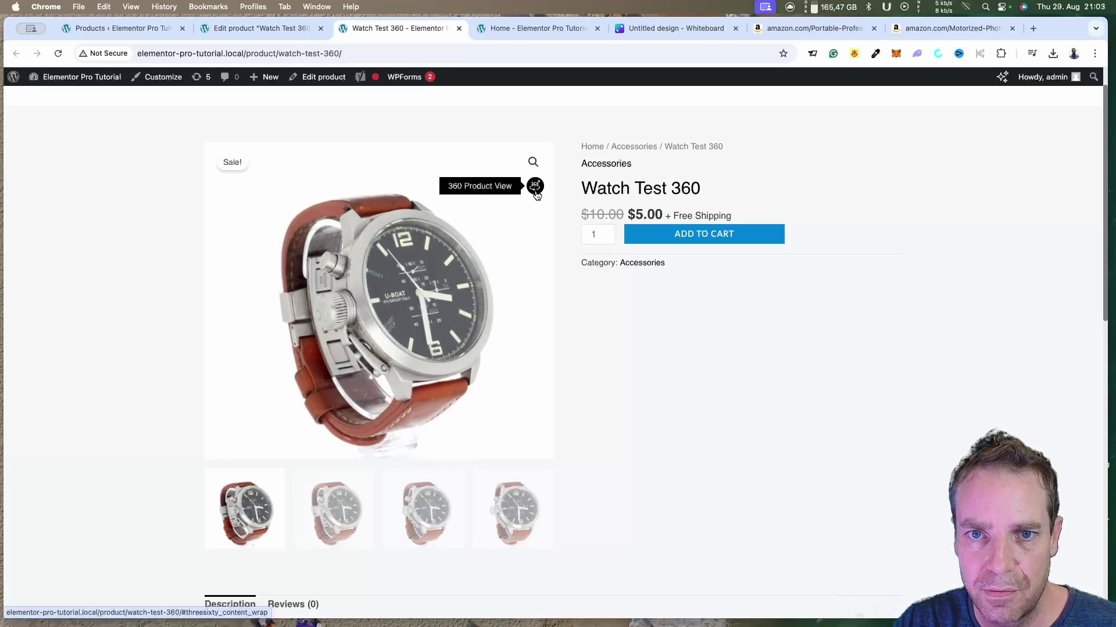
Open the 360 product view and rotate the watch by hand to inspect it from all sides.
{"action": "left_click", "coordinate": [535, 187]}
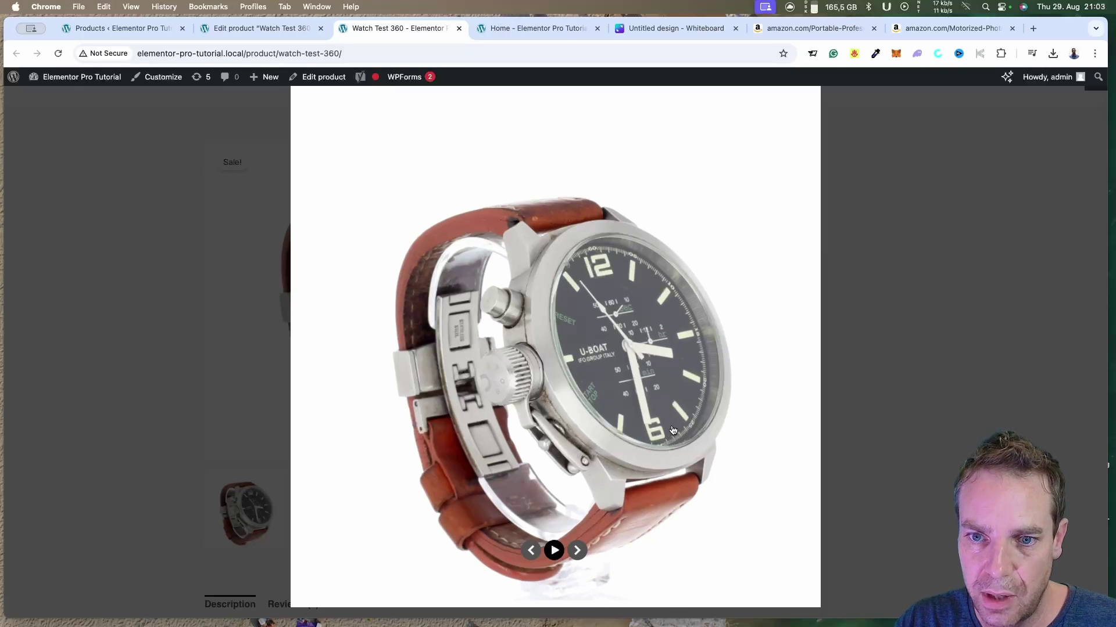
{"action": "left_click_drag", "start_coordinate": [673, 430], "coordinate": [402, 406]}
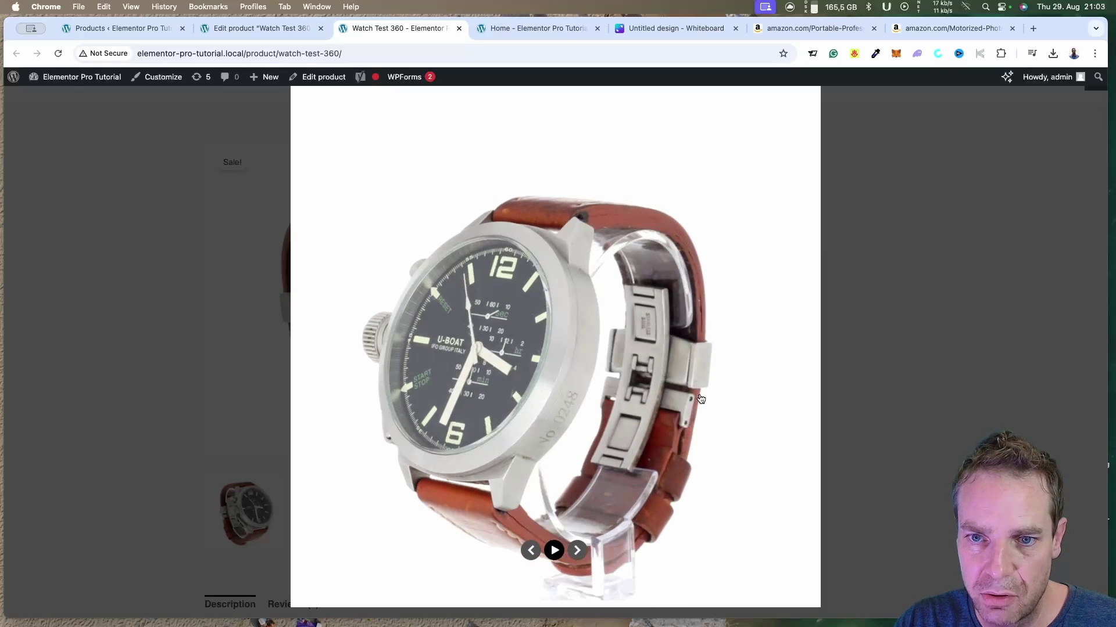
{"action": "left_click_drag", "start_coordinate": [701, 399], "coordinate": [502, 415]}
{"action": "left_click_drag", "start_coordinate": [752, 378], "coordinate": [395, 401]}
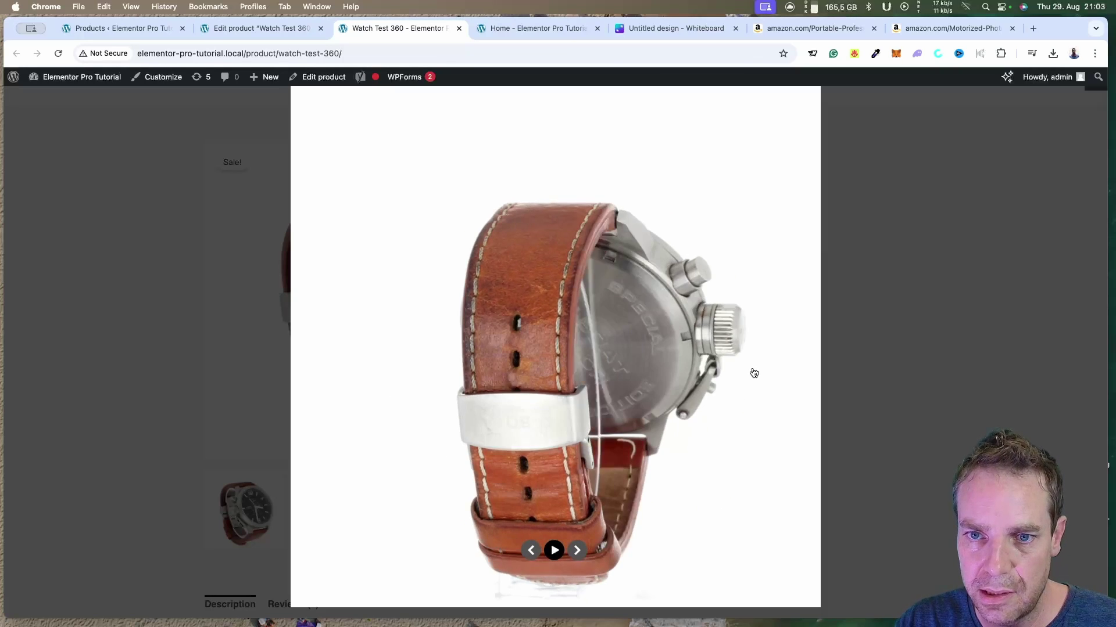
{"action": "left_click_drag", "start_coordinate": [753, 373], "coordinate": [557, 420]}
{"action": "left_click_drag", "start_coordinate": [710, 422], "coordinate": [523, 418]}
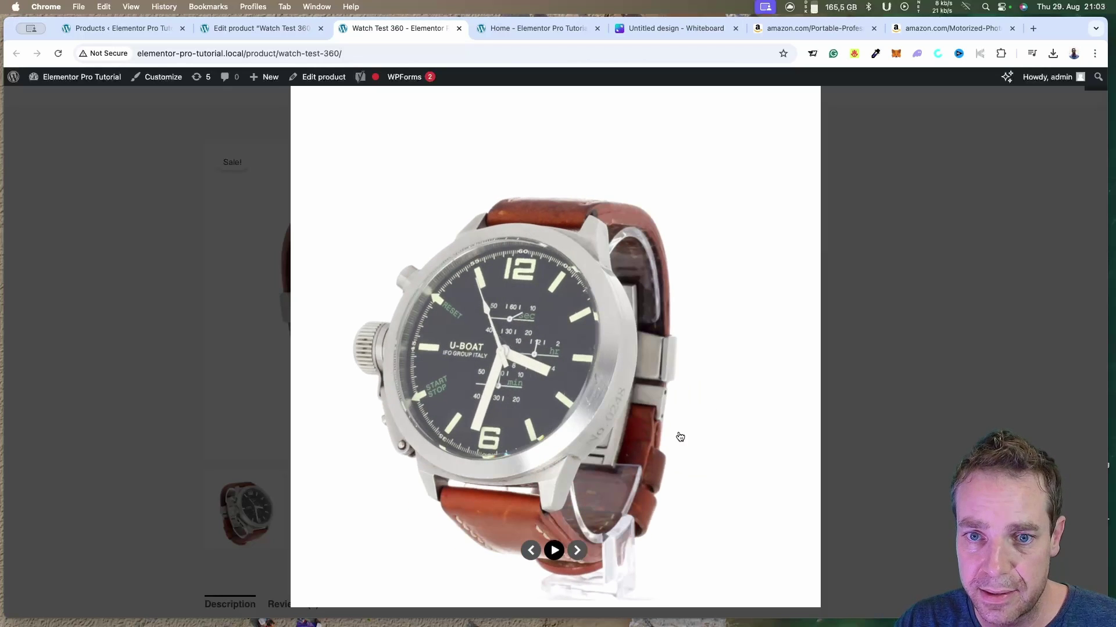
{"action": "left_click_drag", "start_coordinate": [680, 437], "coordinate": [470, 424]}
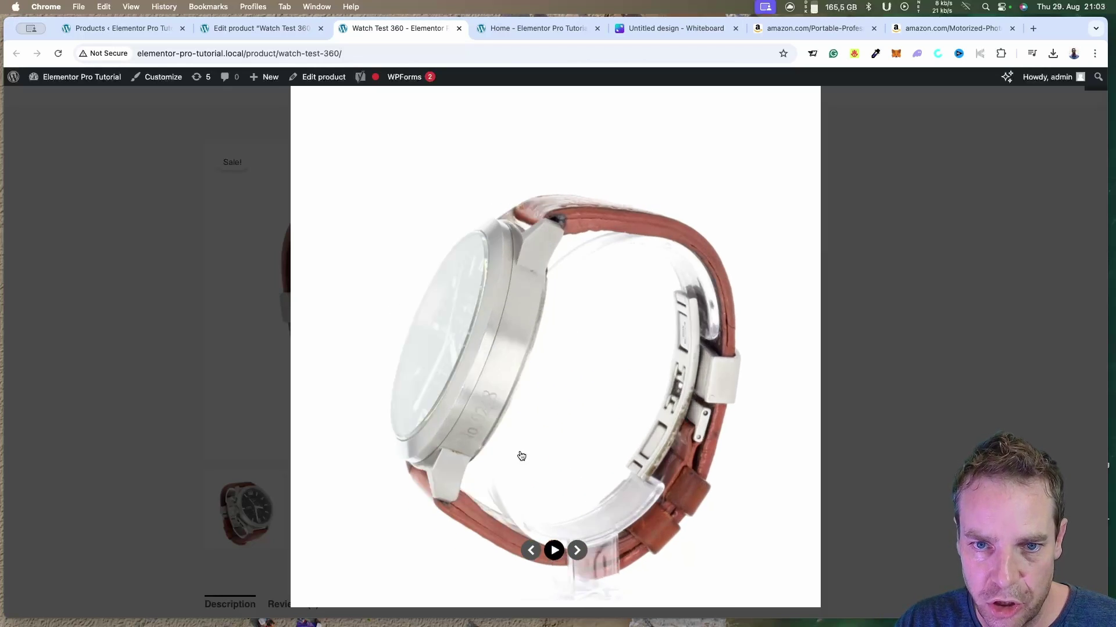
{"action": "left_click_drag", "start_coordinate": [521, 455], "coordinate": [629, 430]}
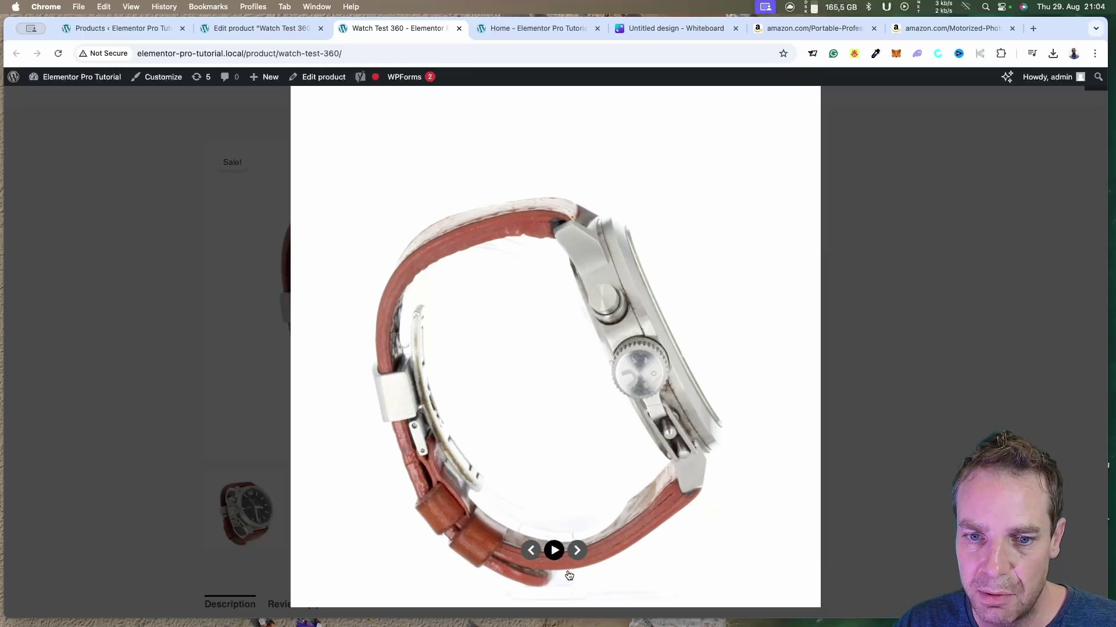
Play and pause the automatic rotation, turn the watch the other way by hand, and close the 360 view.
{"action": "left_click", "coordinate": [555, 551]}
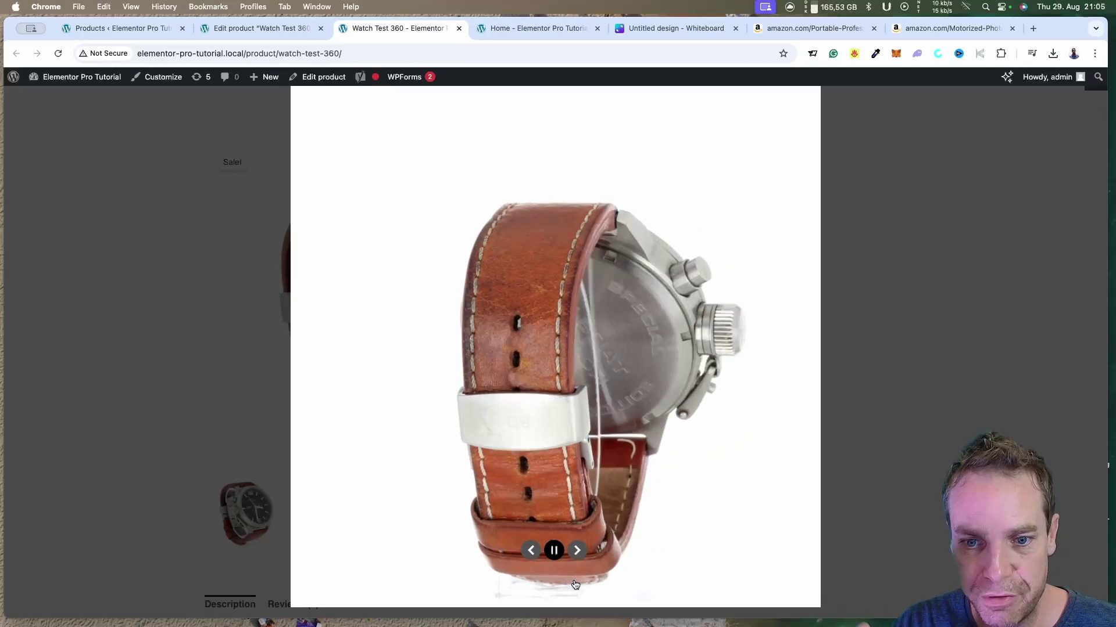
{"action": "left_click", "coordinate": [554, 553]}
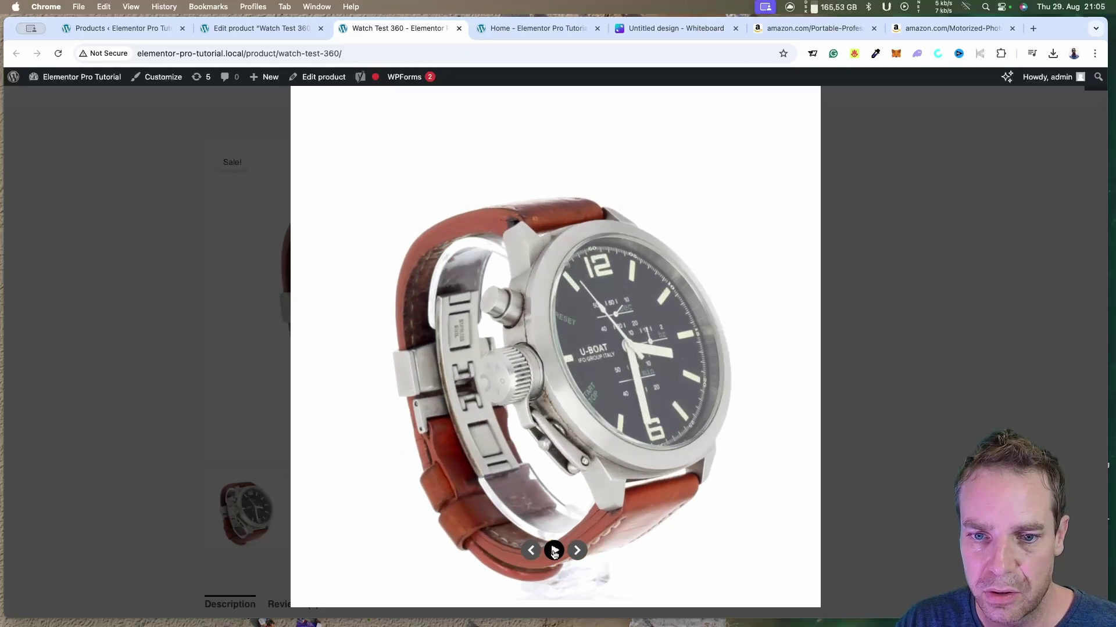
{"action": "left_click_drag", "start_coordinate": [537, 427], "coordinate": [785, 406]}
{"action": "left_click_drag", "start_coordinate": [486, 398], "coordinate": [792, 396]}
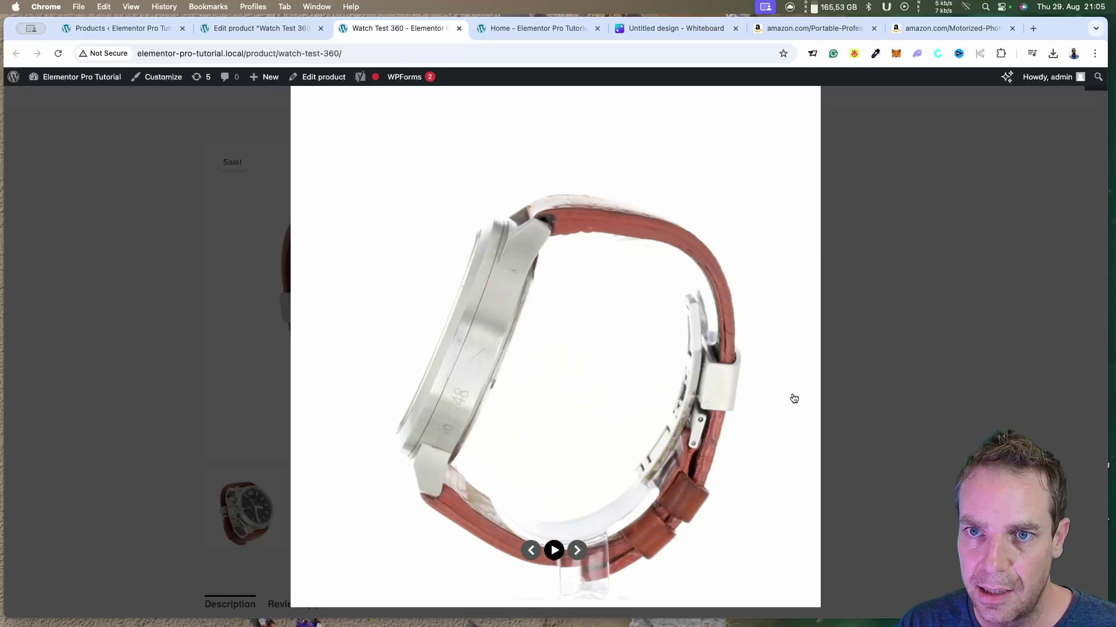
{"action": "left_click", "coordinate": [928, 289]}
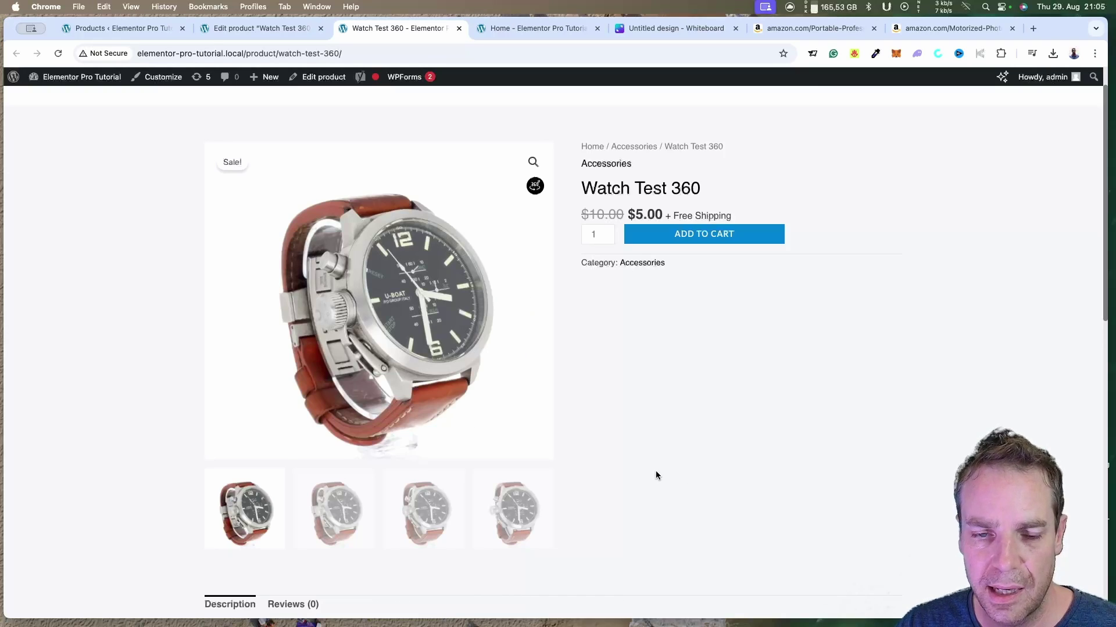
Return to editing the Watch Test 360 product and copy the shortcode below its 360 product images.
{"action": "scroll", "coordinate": [657, 460], "scroll_direction": "up", "scroll_amount": 2}
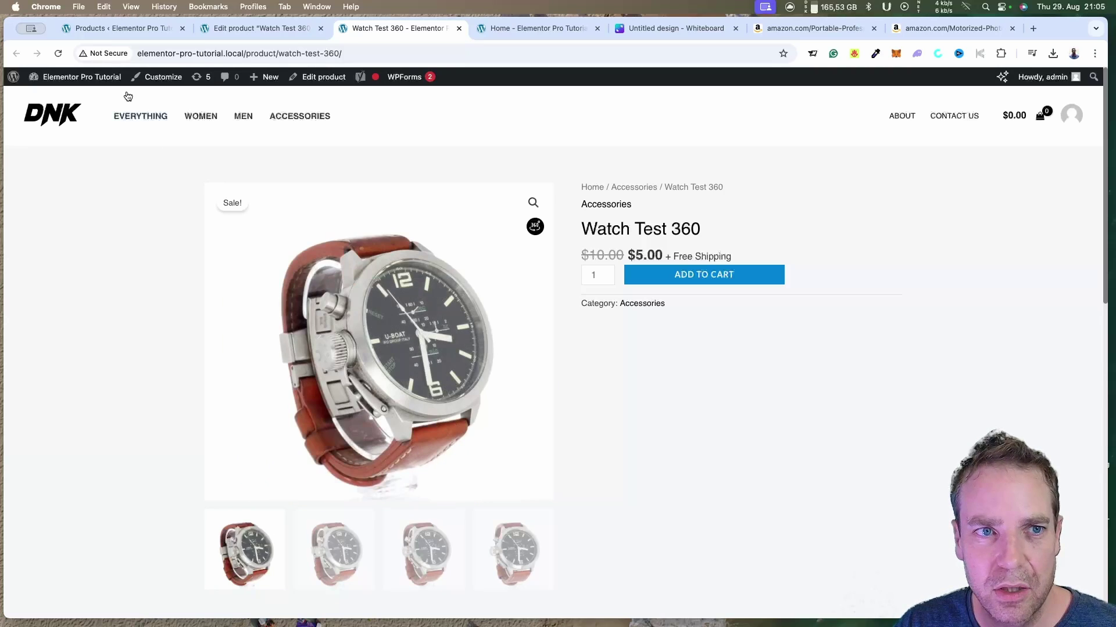
{"action": "left_click", "coordinate": [120, 28]}
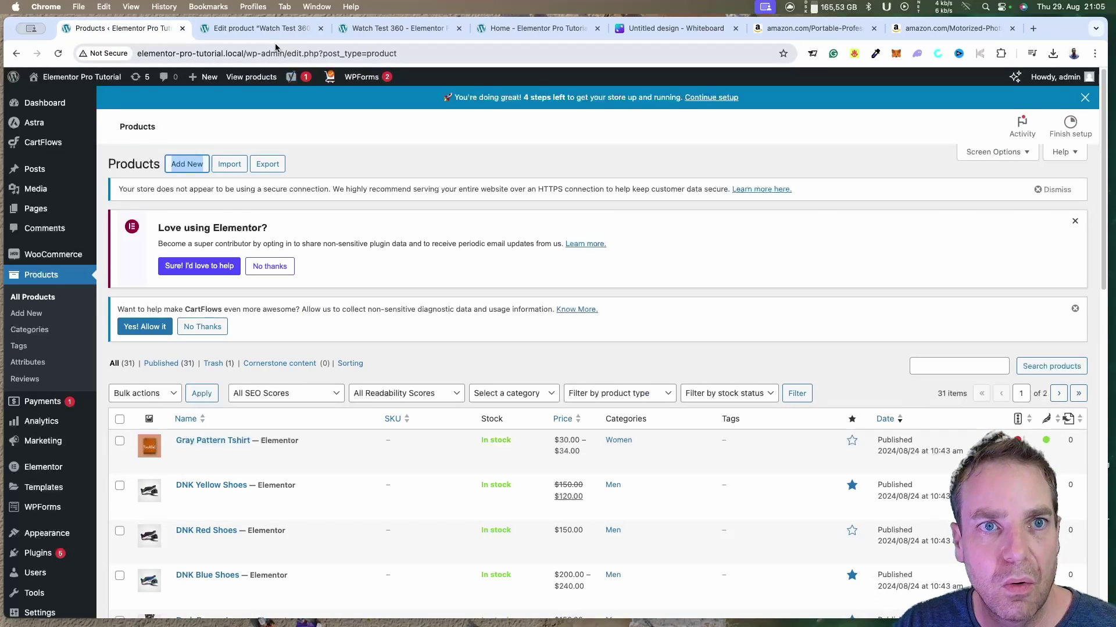
{"action": "left_click", "coordinate": [262, 28]}
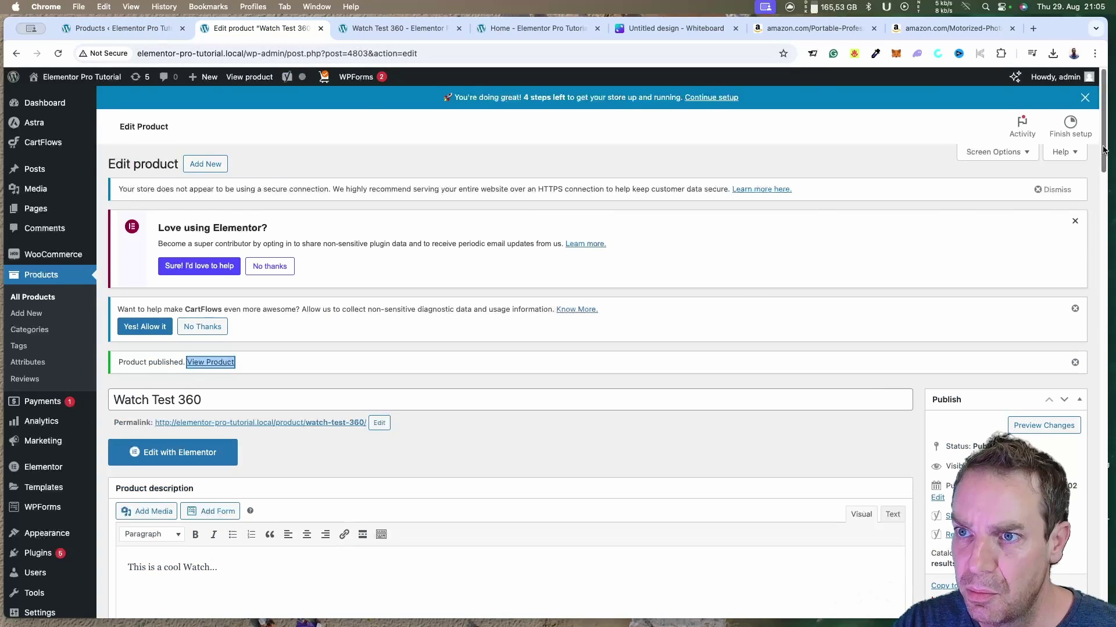
{"action": "scroll", "coordinate": [1100, 528], "scroll_direction": "down", "scroll_amount": 20}
{"action": "scroll", "coordinate": [1100, 527], "scroll_direction": "down", "scroll_amount": 5}
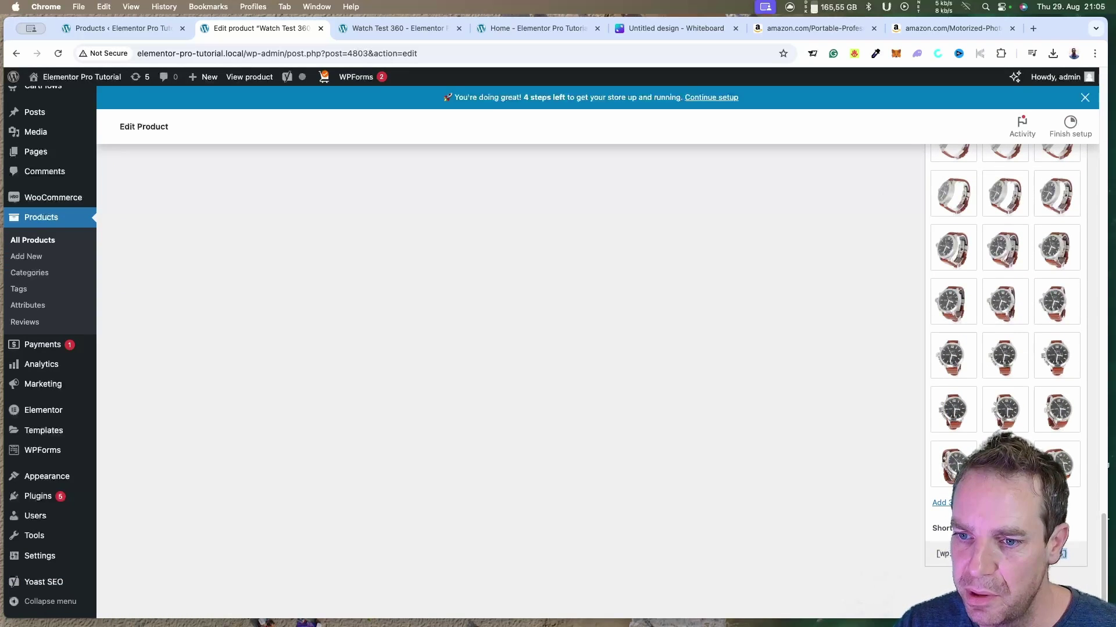
{"action": "left_click_drag", "start_coordinate": [1069, 554], "coordinate": [936, 554]}
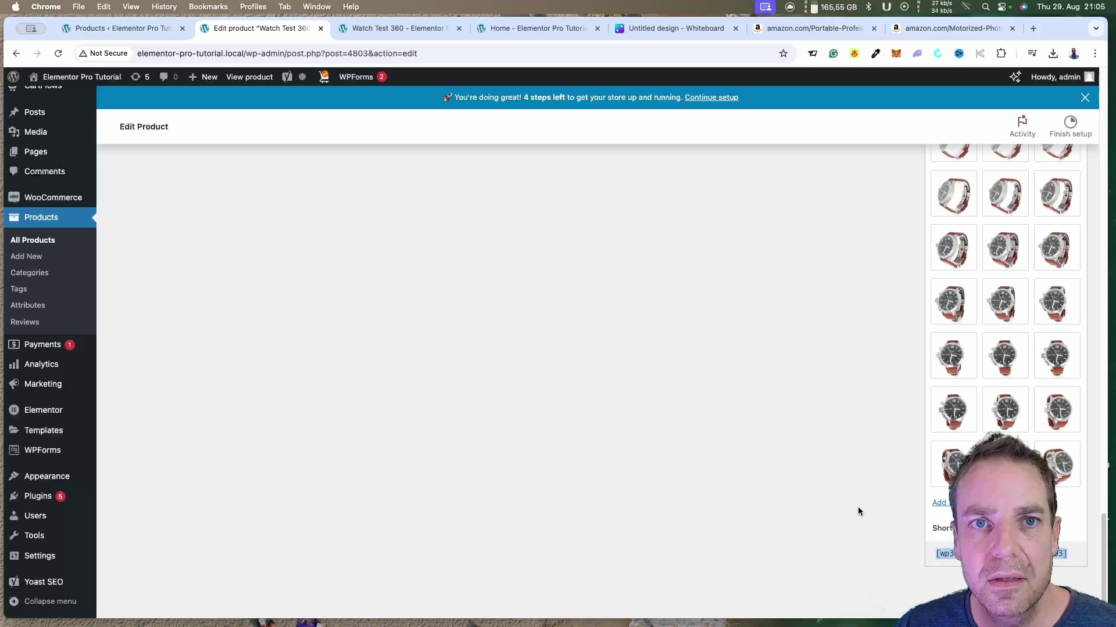
Open the site's Home page in the Elementor editor in a new tab.
{"action": "left_click", "coordinate": [408, 29]}
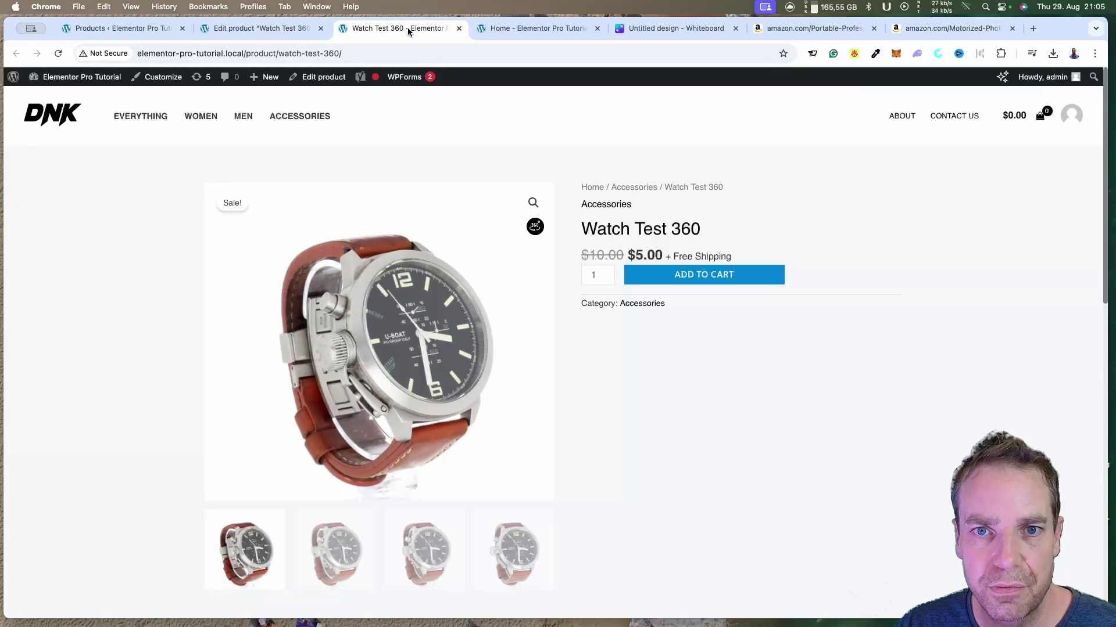
{"action": "left_click", "coordinate": [502, 29]}
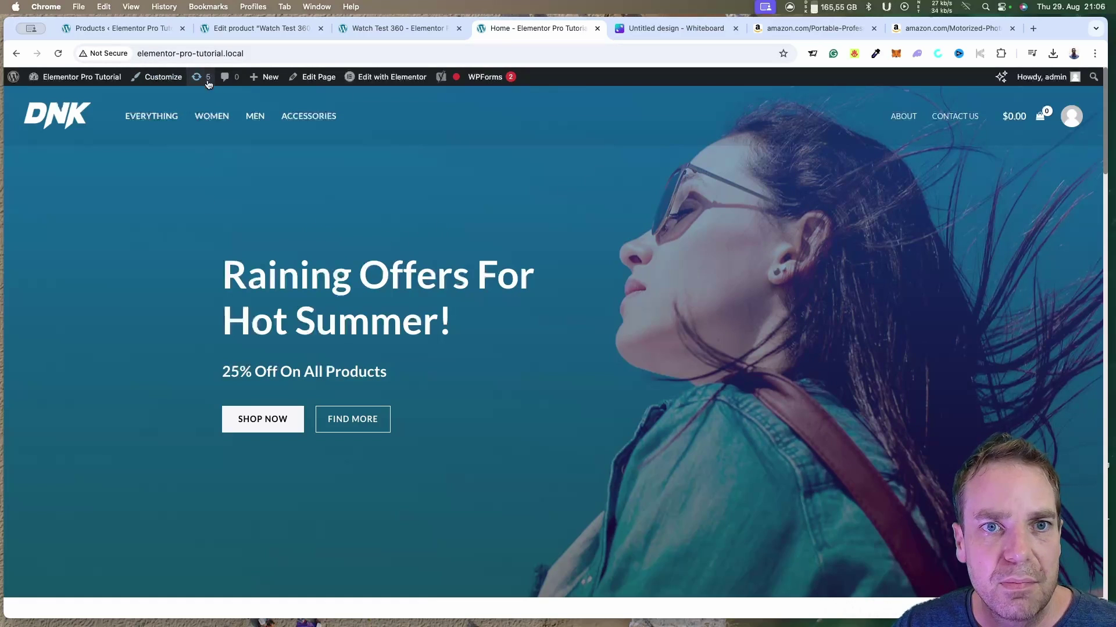
{"action": "right_click", "coordinate": [384, 76]}
{"action": "left_click", "coordinate": [395, 83]}
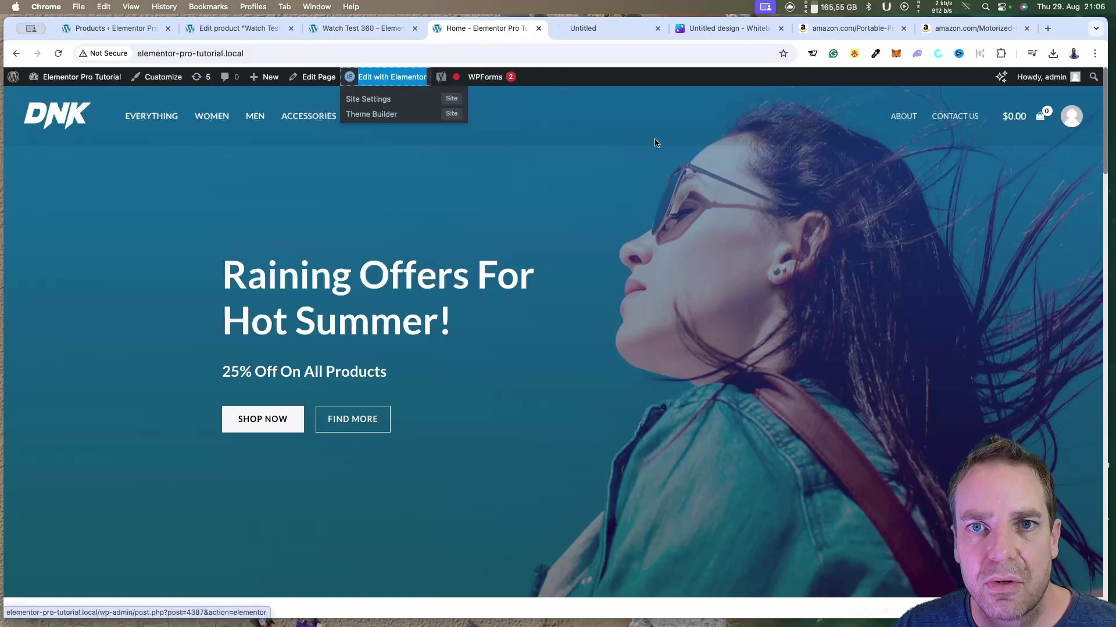
{"action": "left_click", "coordinate": [626, 37]}
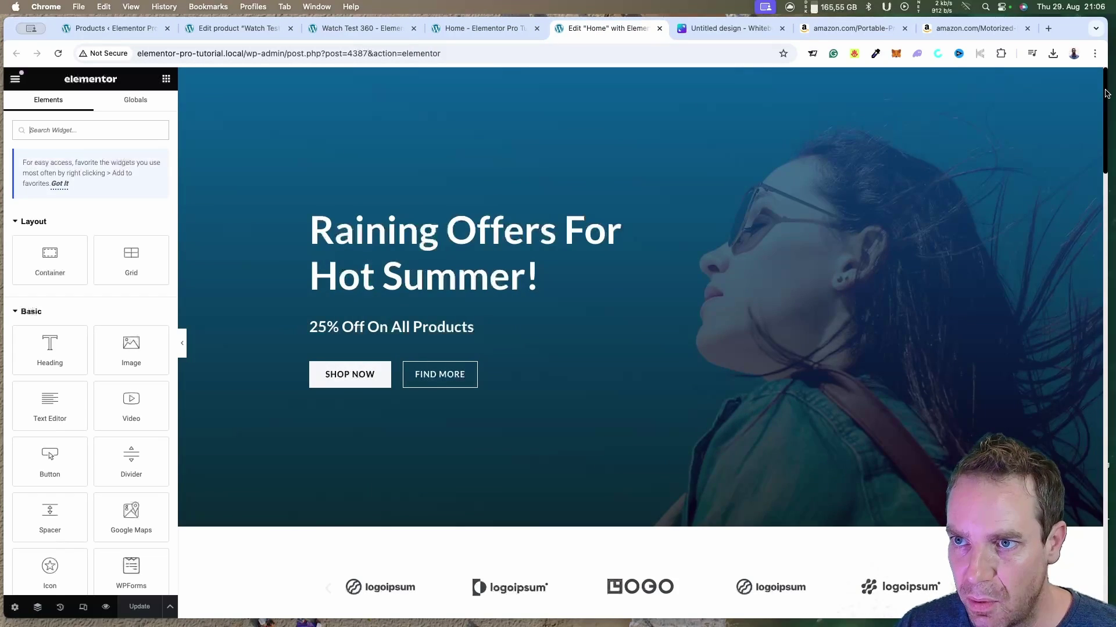
Look over the Home page's Choose Your Favorite Color section, its heading and colour buttons, and the Featured Products section.
{"action": "left_click_drag", "start_coordinate": [1104, 96], "coordinate": [1112, 248]}
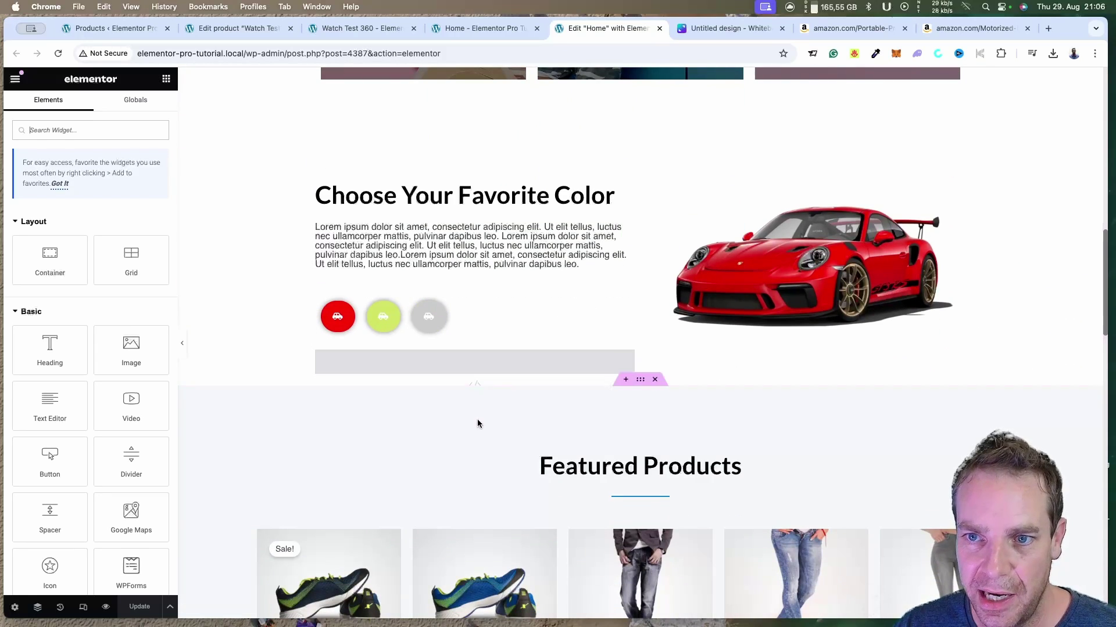
{"action": "left_click_drag", "start_coordinate": [442, 196], "coordinate": [880, 341]}
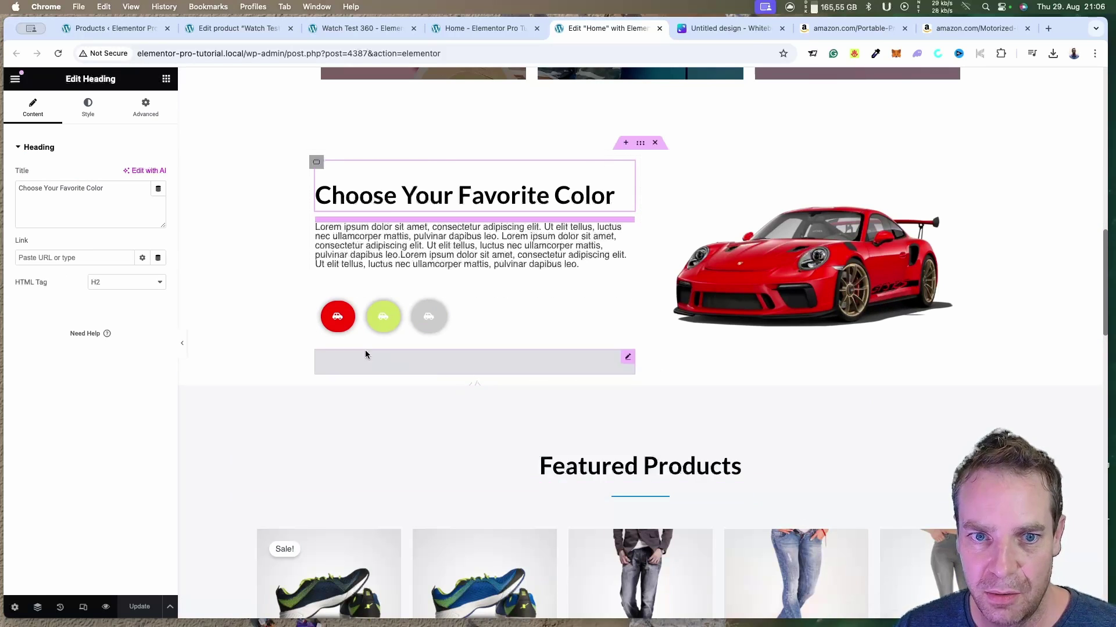
{"action": "left_click", "coordinate": [381, 325]}
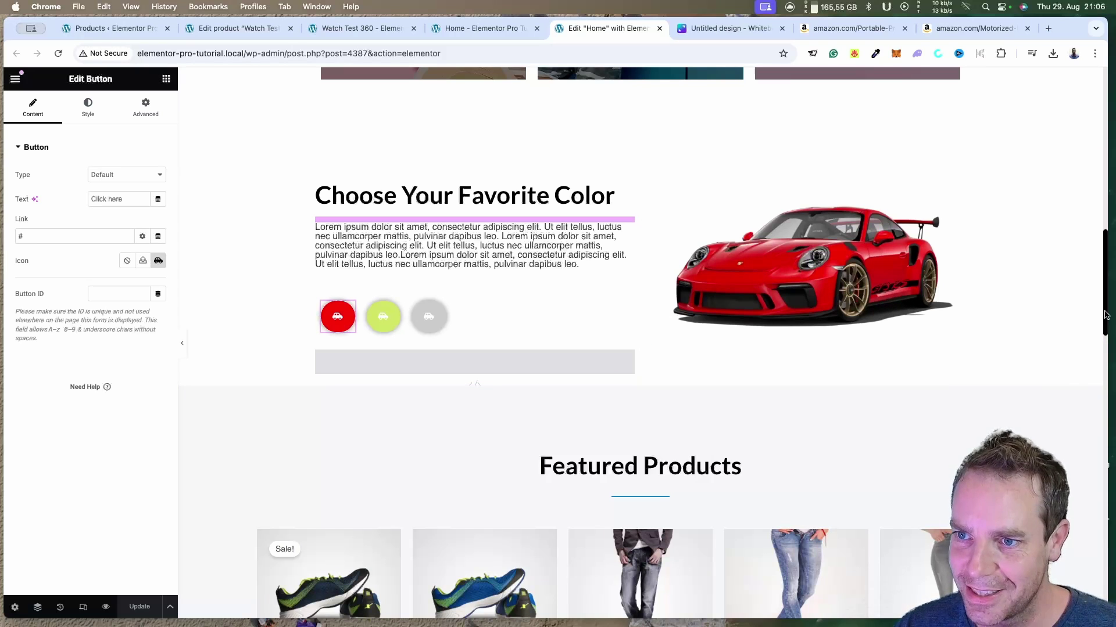
{"action": "left_click_drag", "start_coordinate": [1106, 315], "coordinate": [1109, 344]}
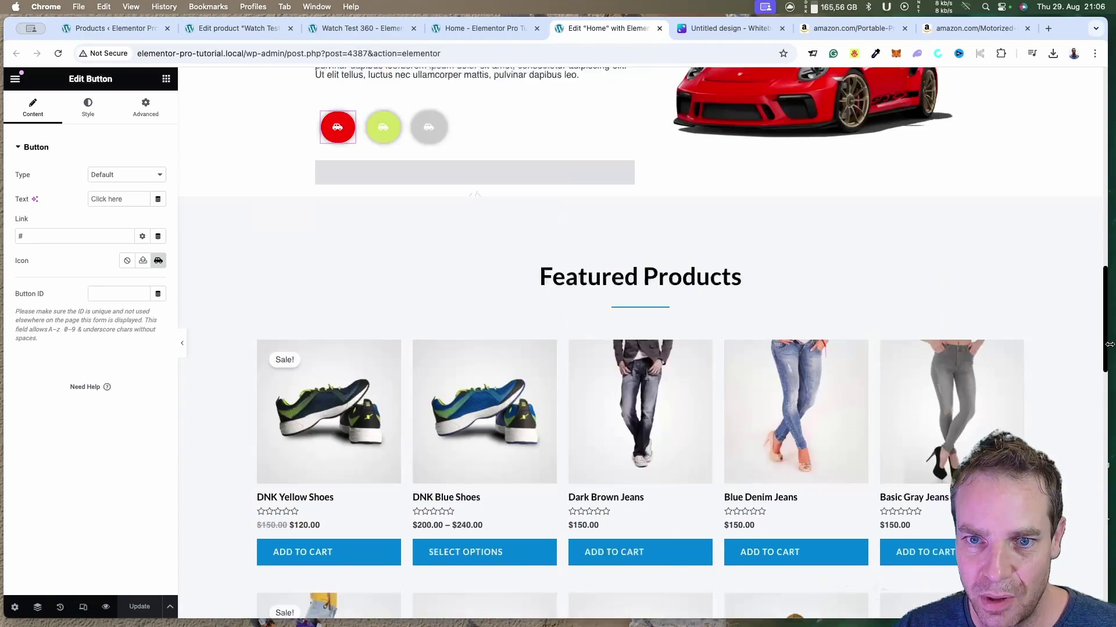
{"action": "scroll", "coordinate": [741, 236], "scroll_direction": "down", "scroll_amount": 3}
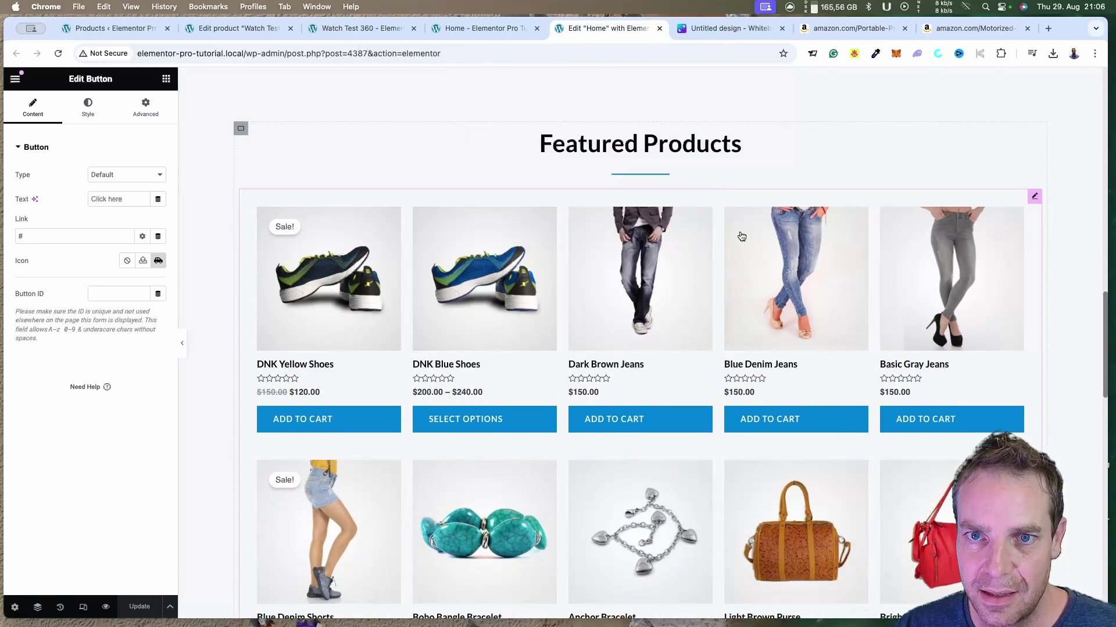
{"action": "scroll", "coordinate": [637, 261], "scroll_direction": "up", "scroll_amount": 10}
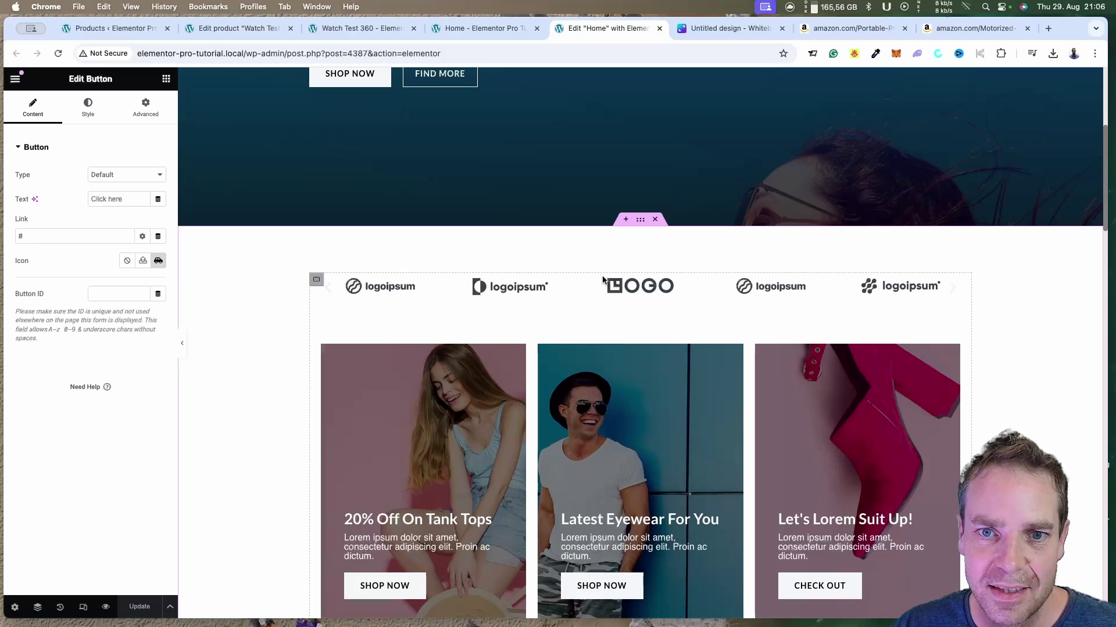
Add a Shortcode widget directly above the logo carousel on the Home page.
{"action": "left_click", "coordinate": [166, 78]}
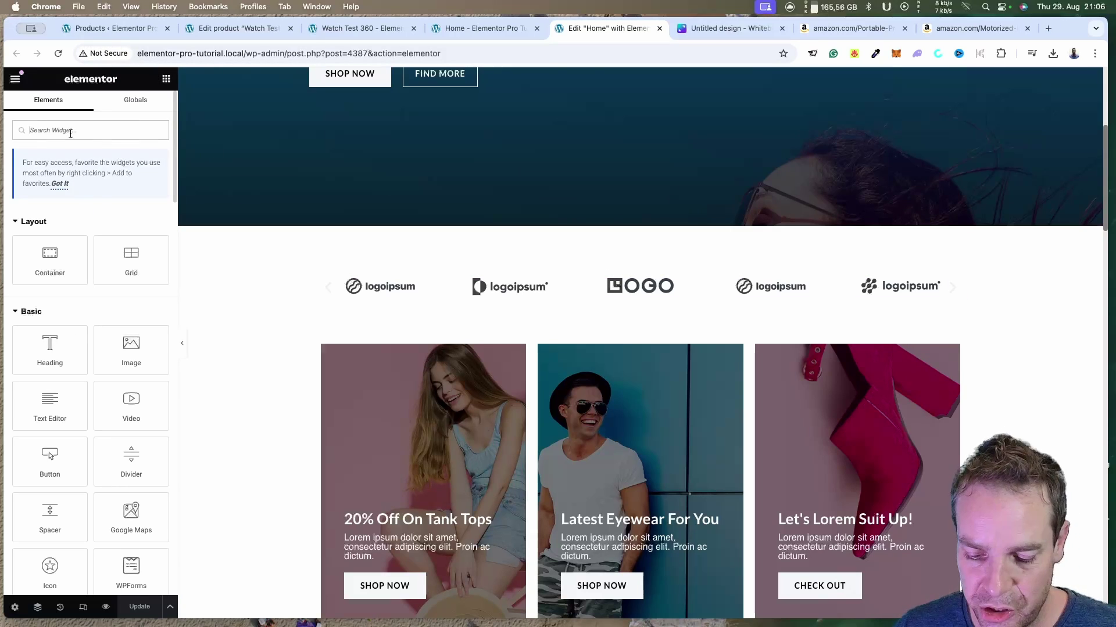
{"action": "type", "text": "short"}
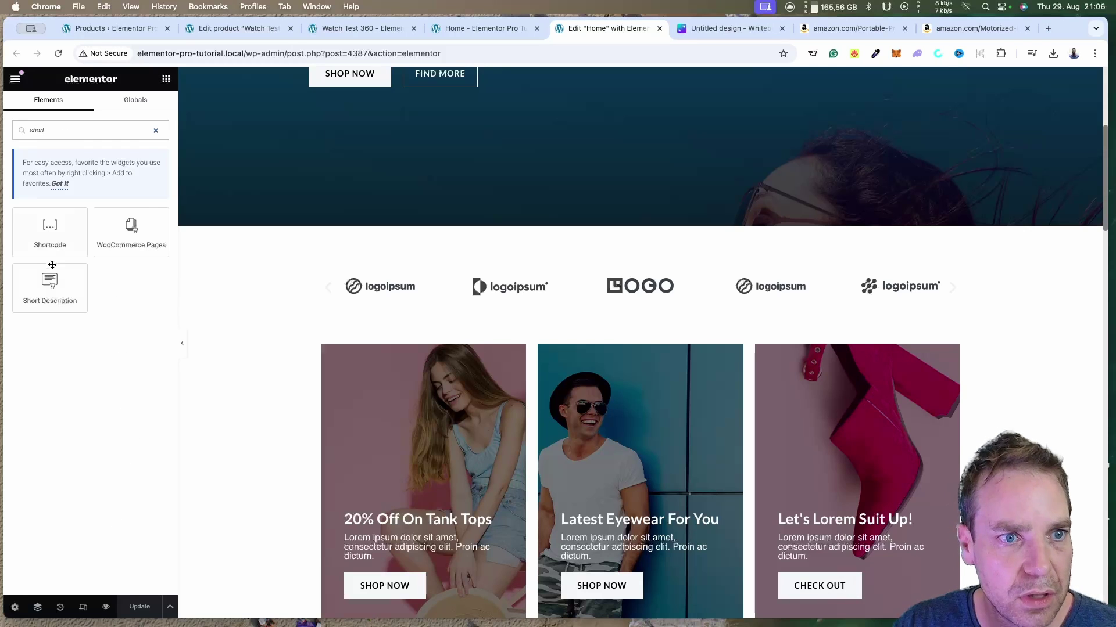
{"action": "left_click_drag", "start_coordinate": [44, 230], "coordinate": [589, 283]}
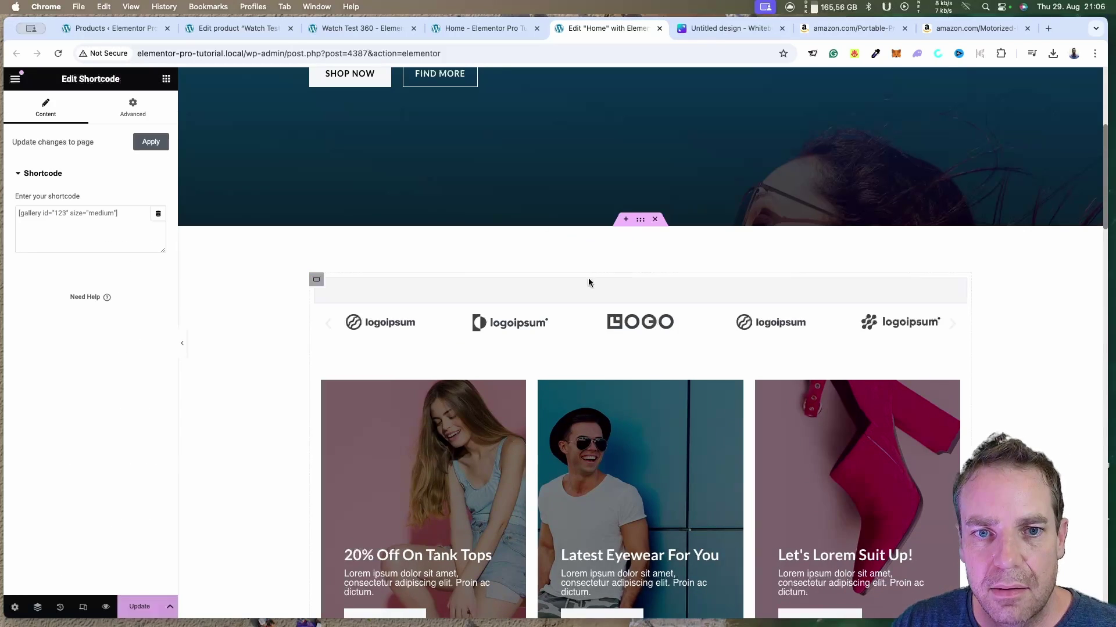
Enter [wp360view product_id = 4803] as the new widget's shortcode and apply it to the page.
{"action": "left_click", "coordinate": [96, 212]}
{"action": "key", "text": "super+a"}
{"action": "type", "text": "[wp360view product_id = 4803]"}
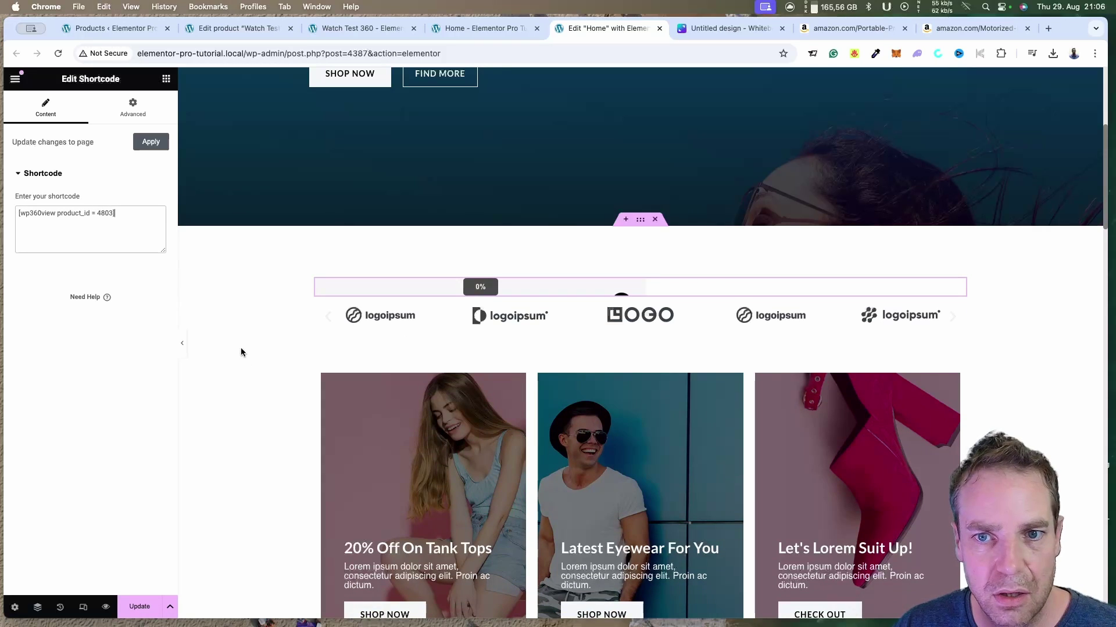
{"action": "left_click", "coordinate": [150, 142]}
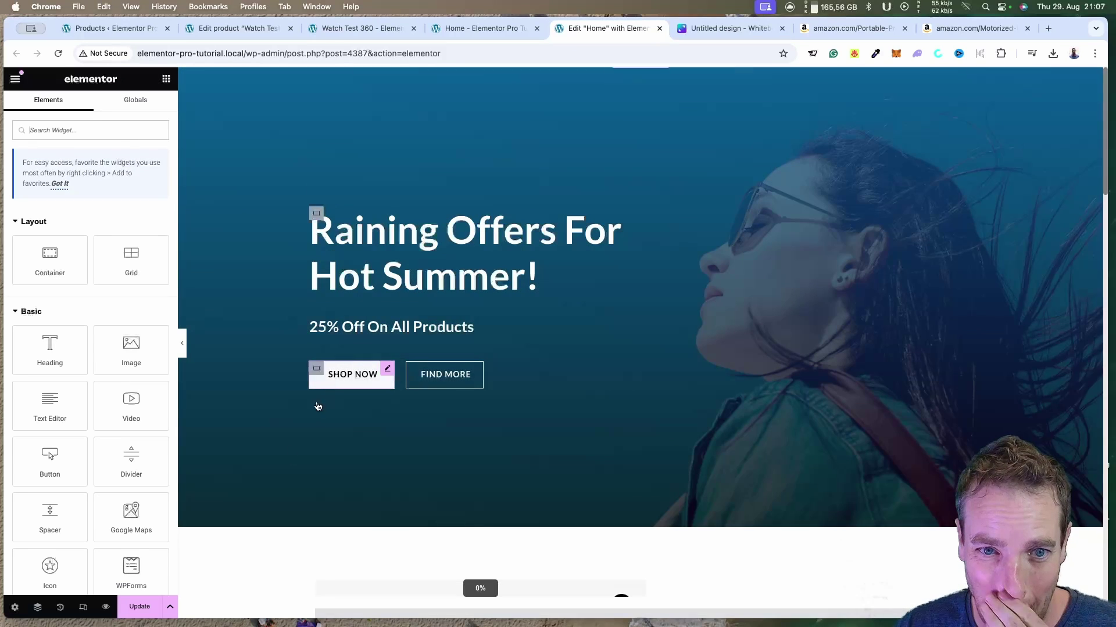
Update the Home page, close its Elementor editor, and reload the live Home page.
{"action": "left_click", "coordinate": [145, 610]}
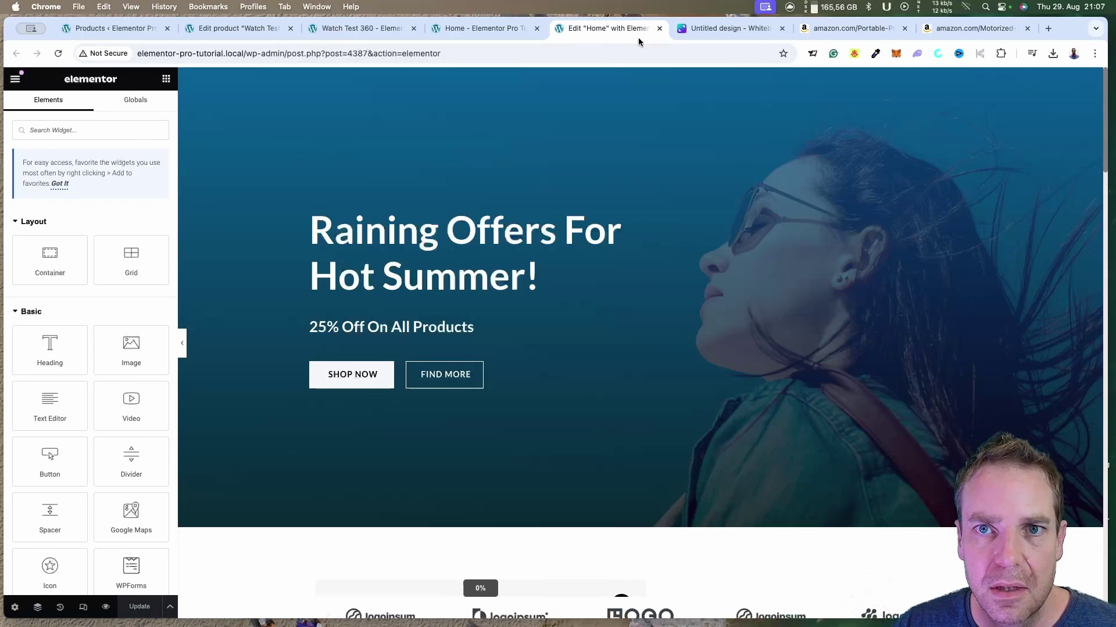
{"action": "left_click", "coordinate": [660, 29]}
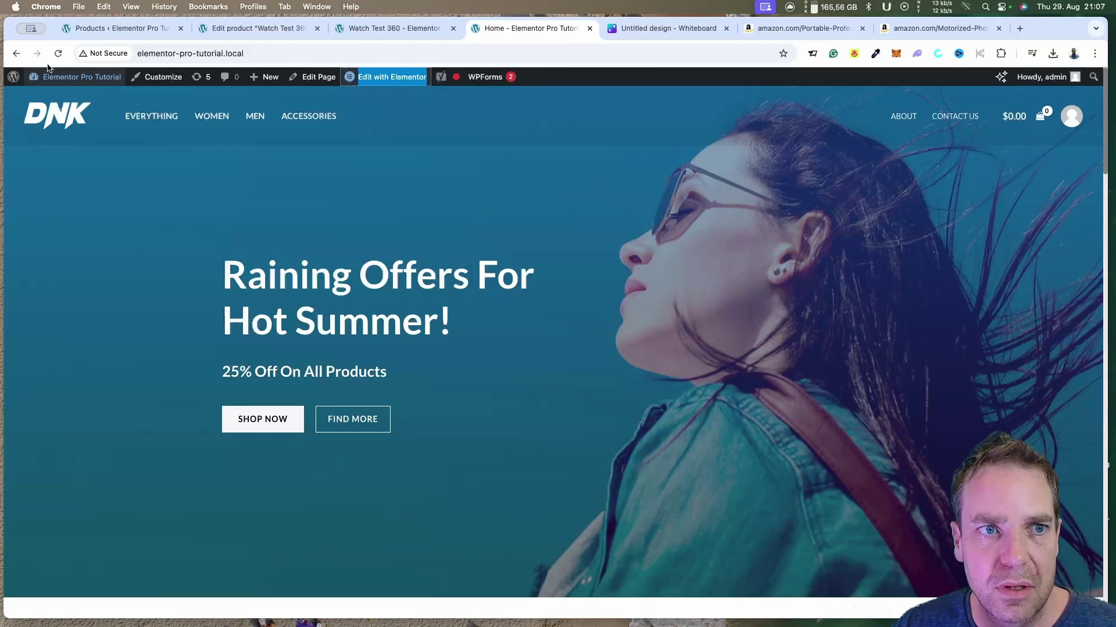
{"action": "scroll", "coordinate": [337, 282], "scroll_direction": "down", "scroll_amount": 5}
{"action": "scroll", "coordinate": [337, 281], "scroll_direction": "up", "scroll_amount": 4}
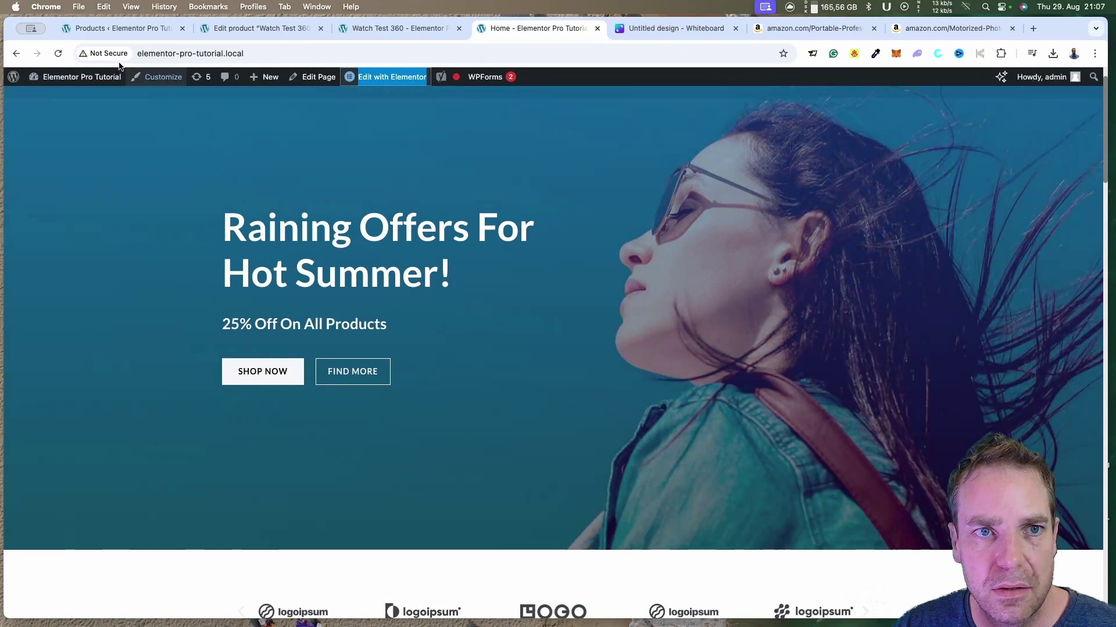
{"action": "left_click", "coordinate": [59, 54]}
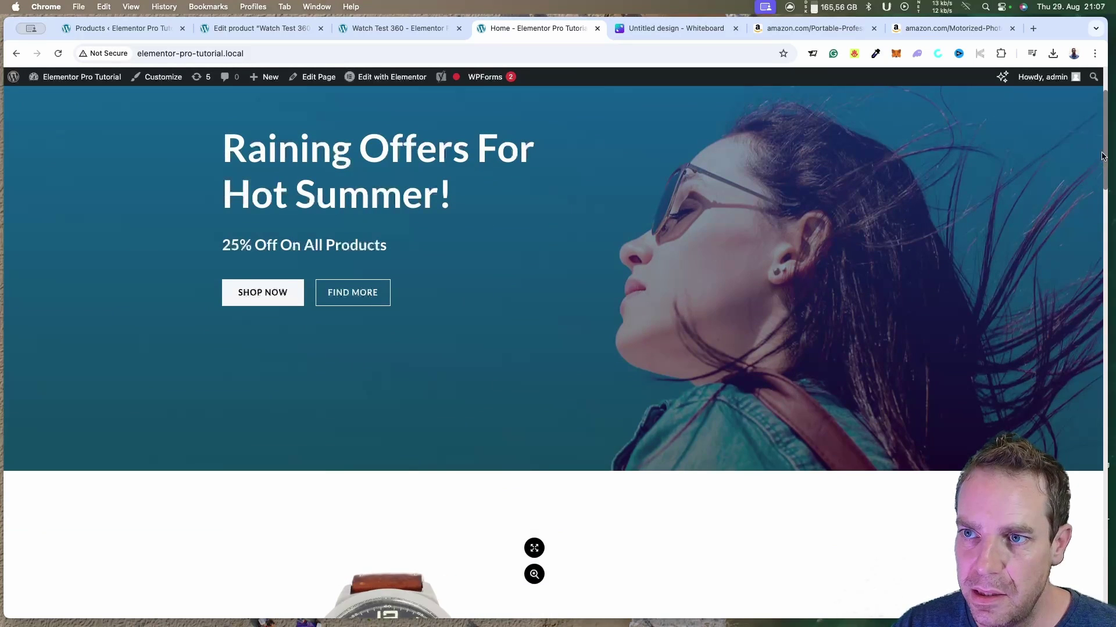
Go to the embedded 360 view above the logo carousel and rotate the watch by hand.
{"action": "scroll", "coordinate": [1105, 165], "scroll_direction": "down", "scroll_amount": 1}
{"action": "left_click_drag", "start_coordinate": [1105, 165], "coordinate": [1105, 223]}
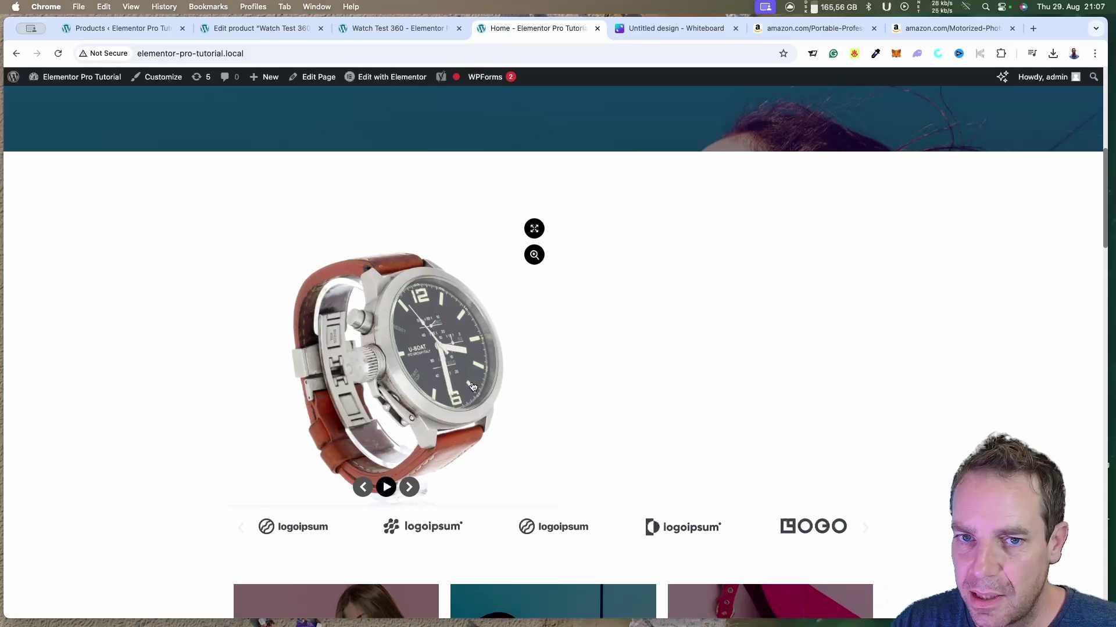
{"action": "left_click_drag", "start_coordinate": [317, 378], "coordinate": [299, 395]}
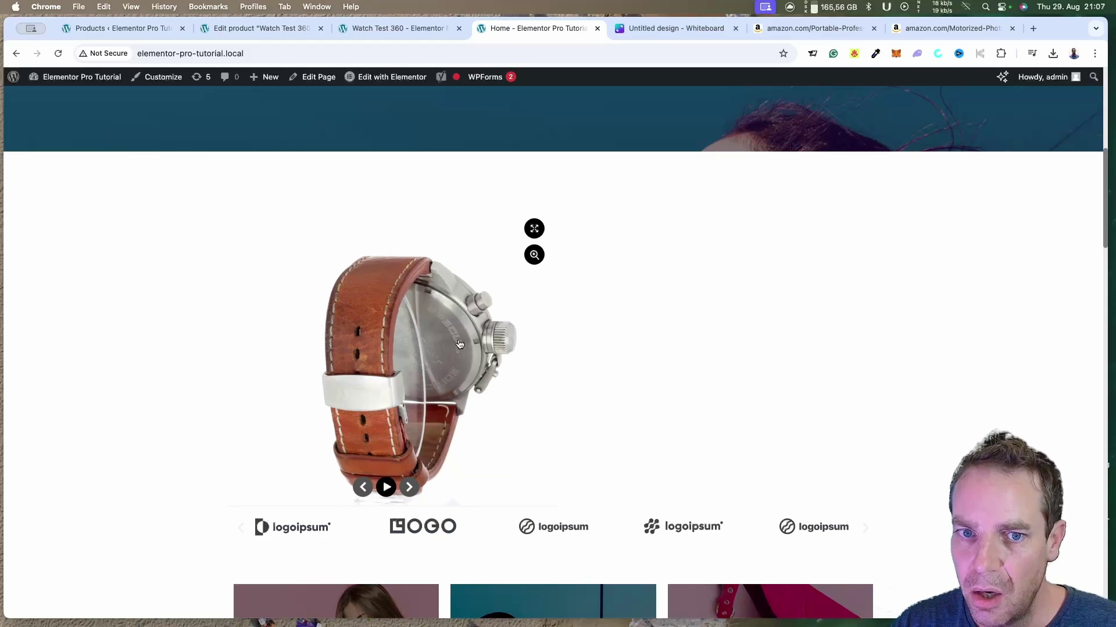
{"action": "left_click_drag", "start_coordinate": [459, 344], "coordinate": [273, 382]}
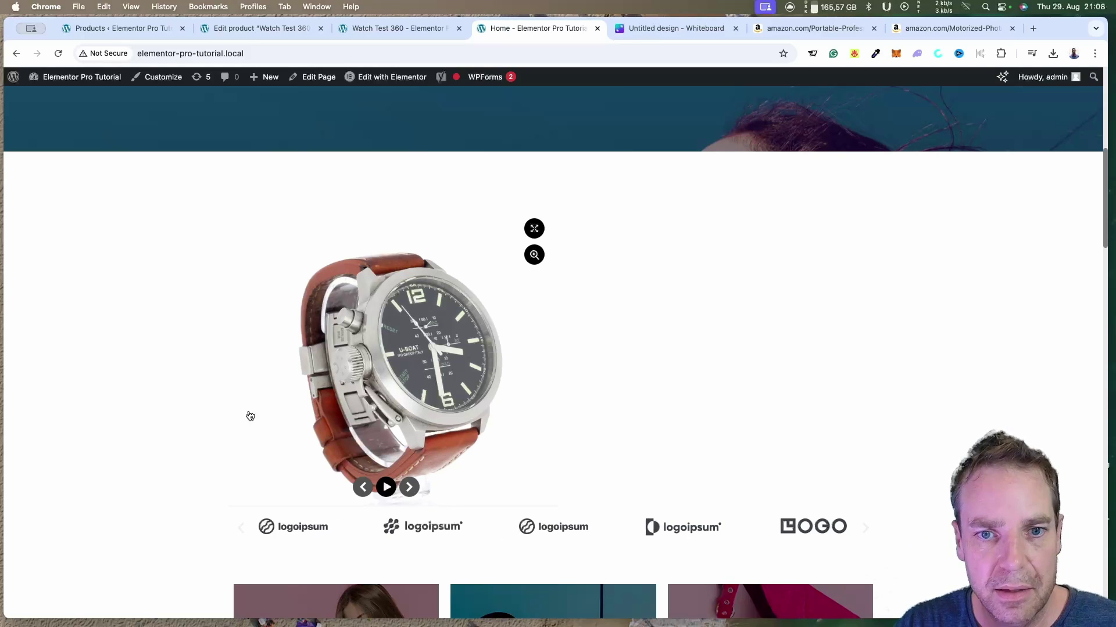
Review the Canva turntable sketch and the Amazon pages for the motorized turntable and photo light box, and return to the Watch Test 360 product page.
{"action": "left_click", "coordinate": [694, 28]}
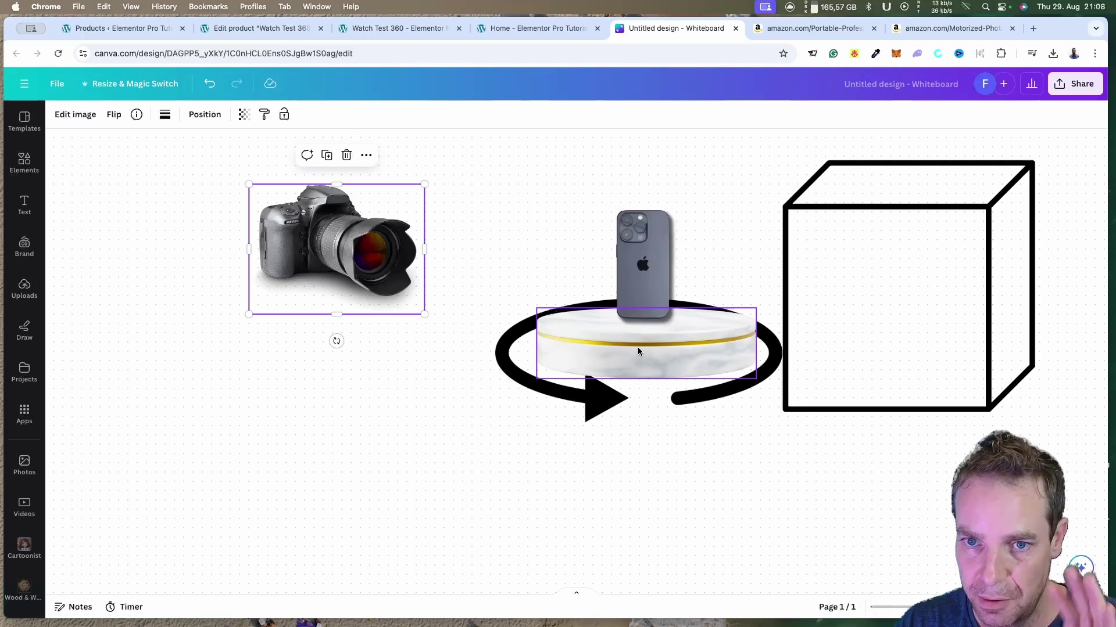
{"action": "left_click", "coordinate": [956, 28]}
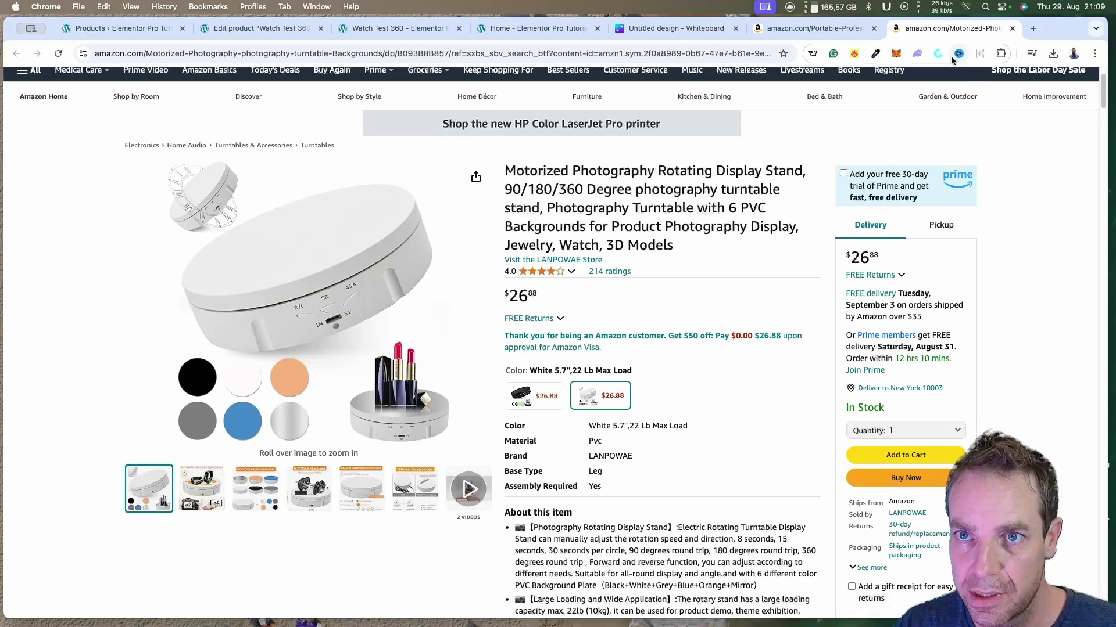
{"action": "left_click", "coordinate": [814, 34]}
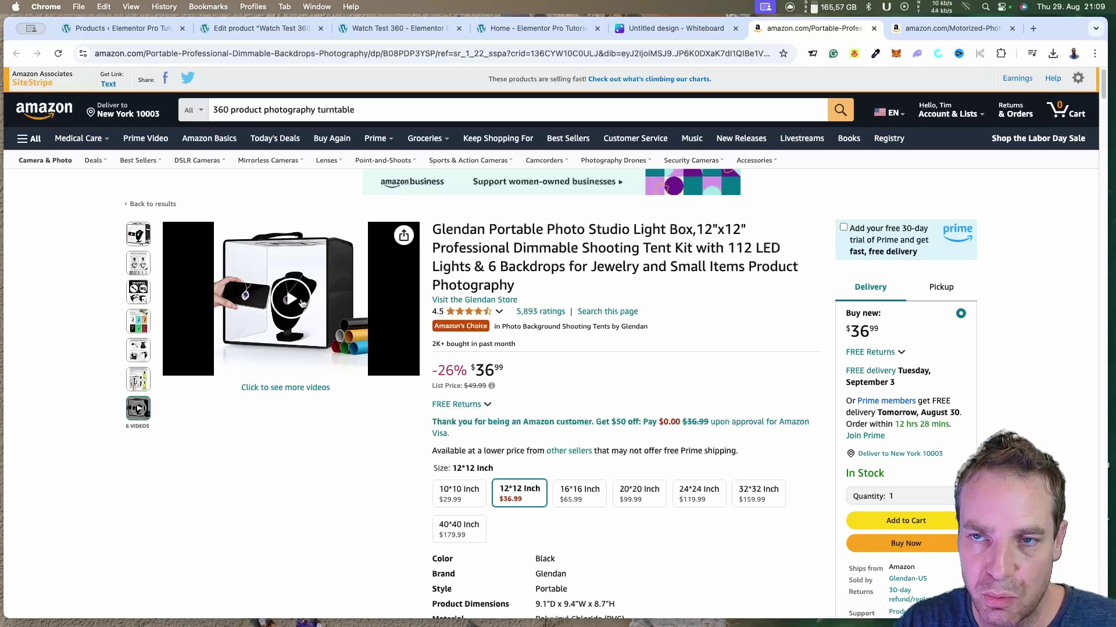
{"action": "left_click", "coordinate": [953, 28]}
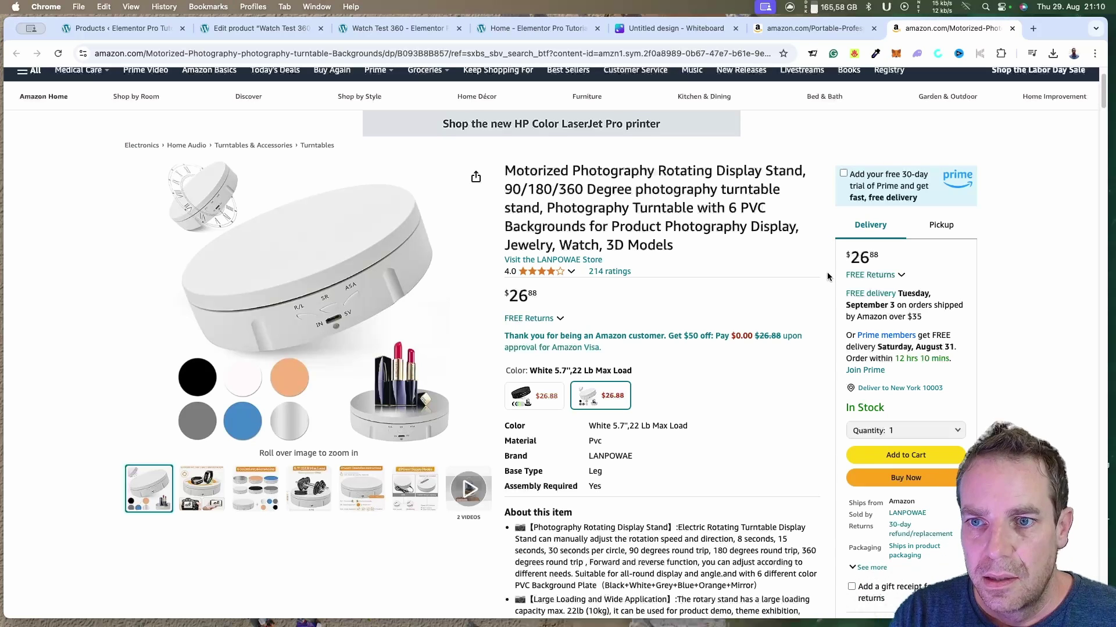
{"action": "left_click", "coordinate": [434, 29]}
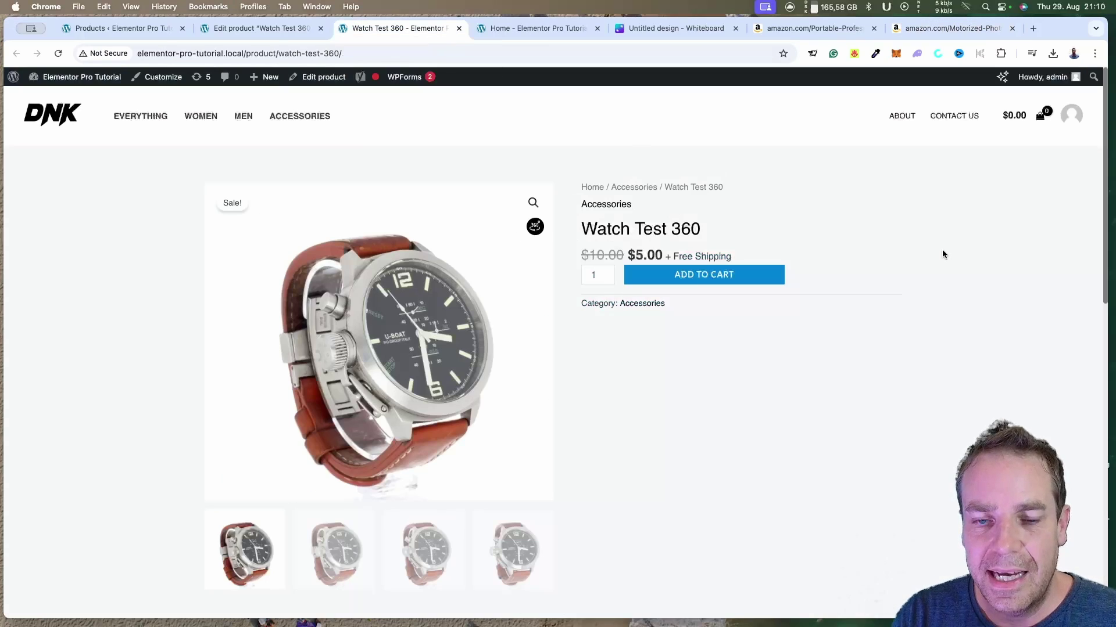